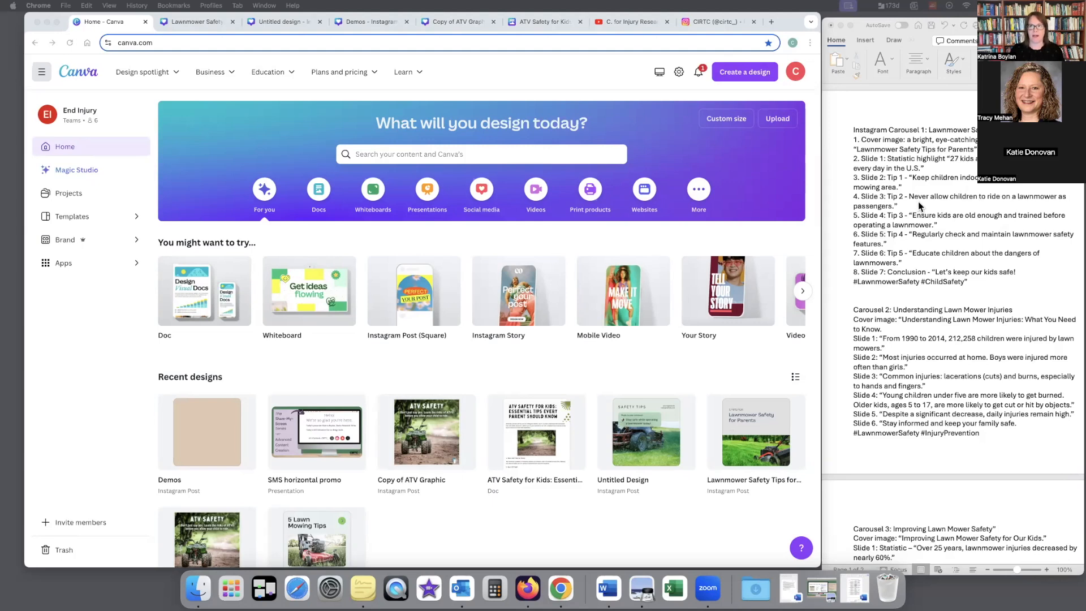
Step: Create a new blank design using the Instagram Post (Square) format, 1080 × 1080 px
click(754, 81)
click(754, 81)
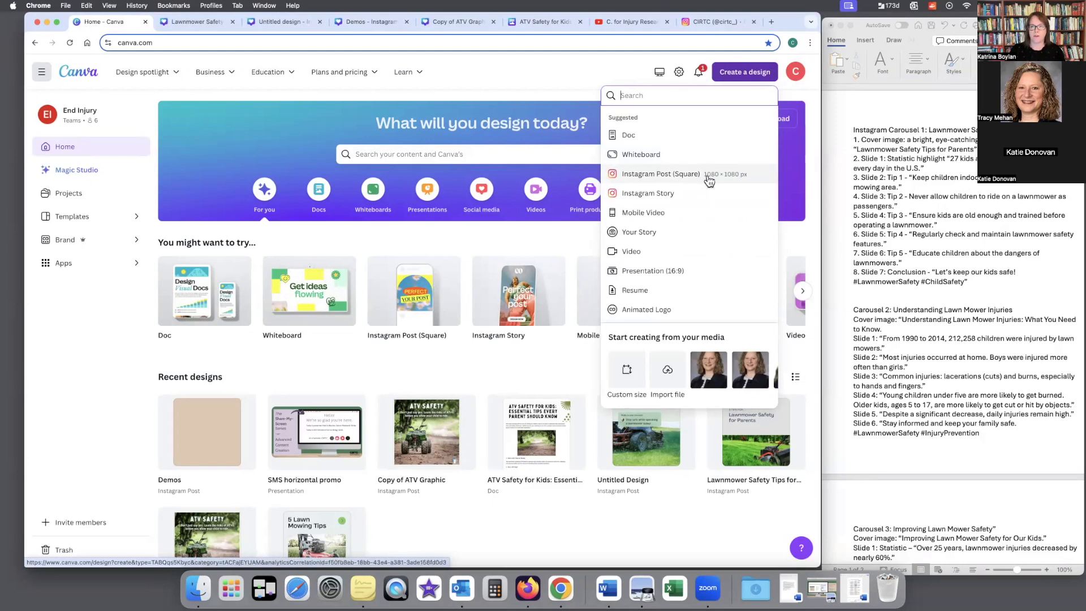
click(710, 180)
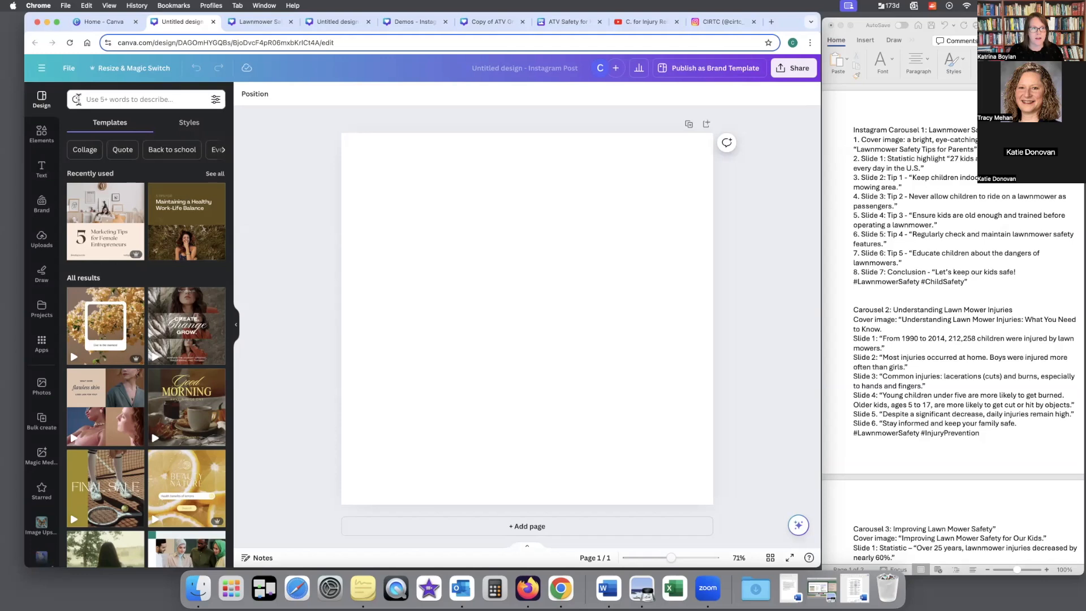
Step: Clear the recent template searches and search the templates for "instagram carousel post"
click(108, 99)
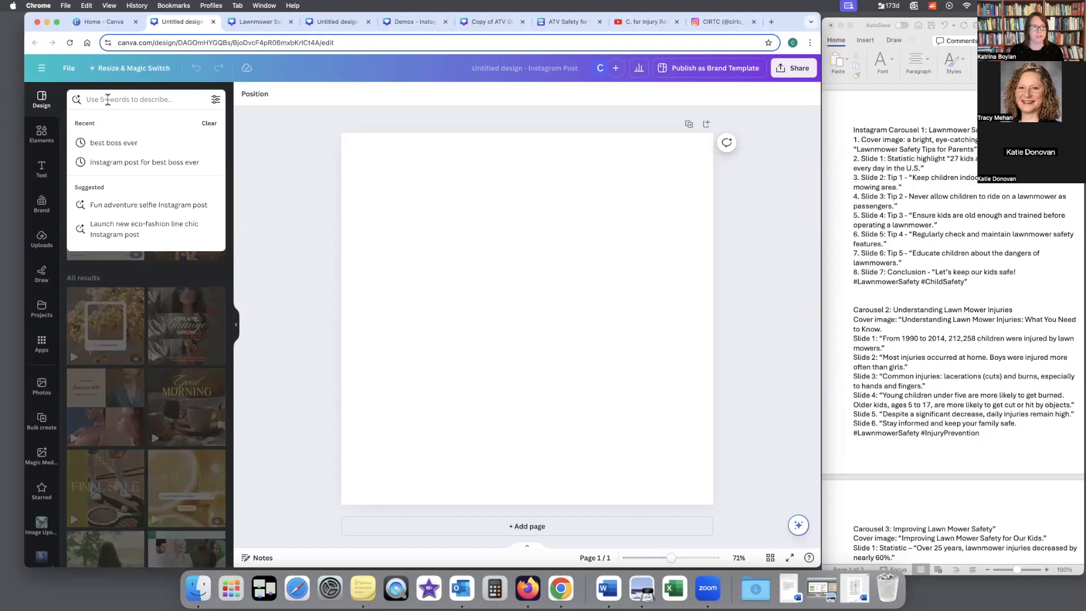
click(209, 123)
text(inst)
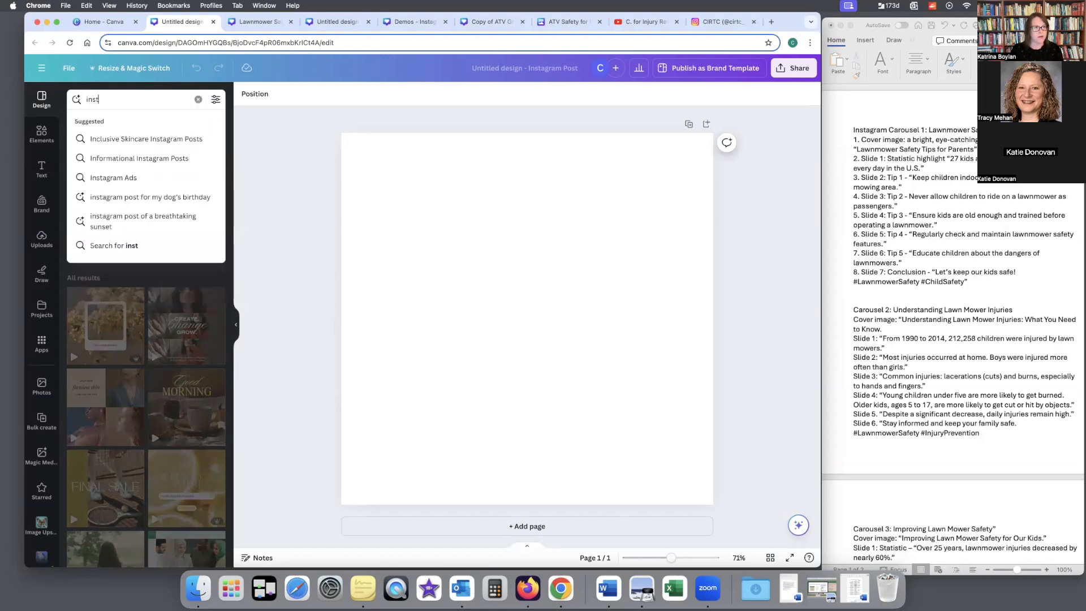
text(agram car)
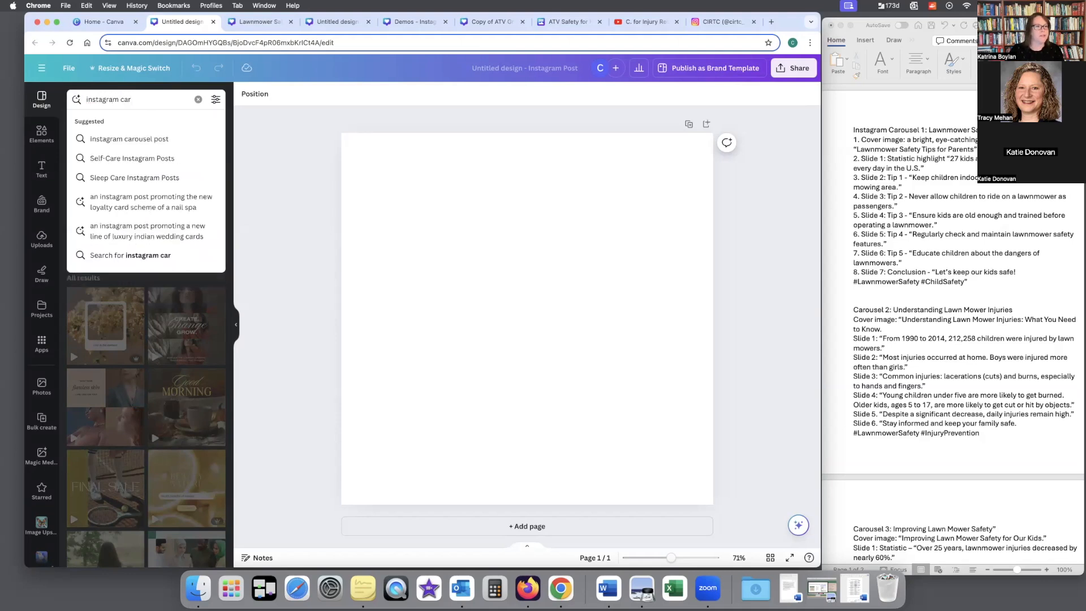
click(171, 138)
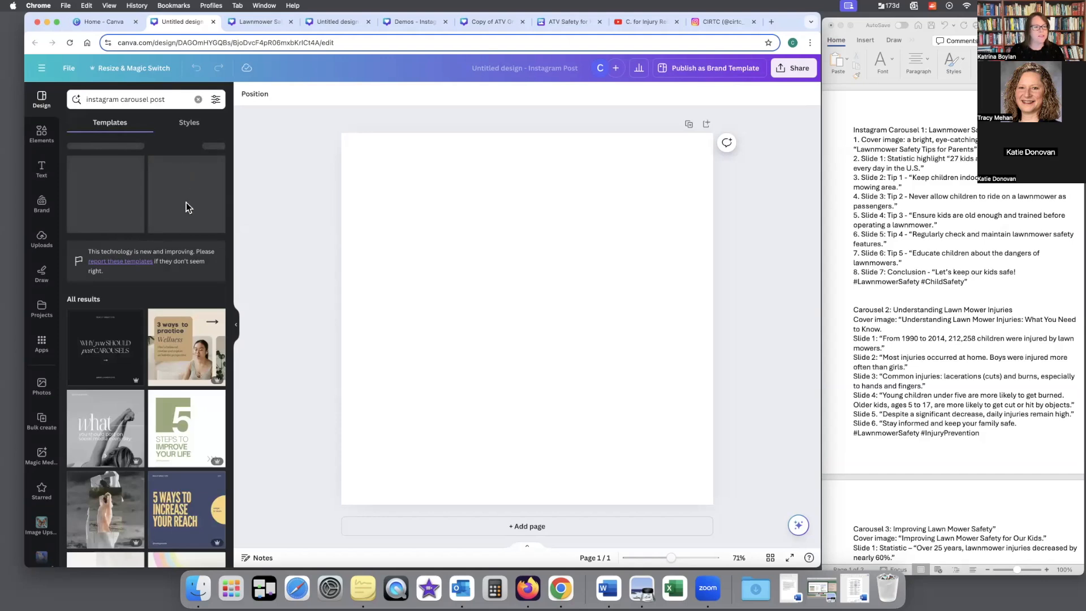
Step: Find the "Minimal Beige 5 Reasons Why You Should Start A Blog" carousel template and apply all 7 pages to the design
scroll(185, 253, down, 3)
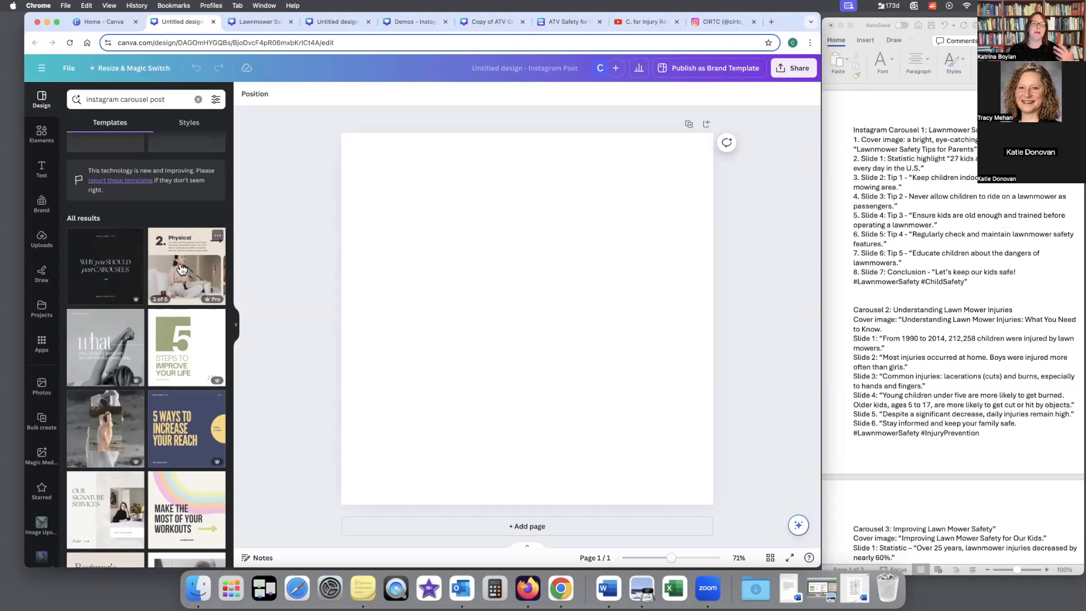
scroll(181, 268, down, 3)
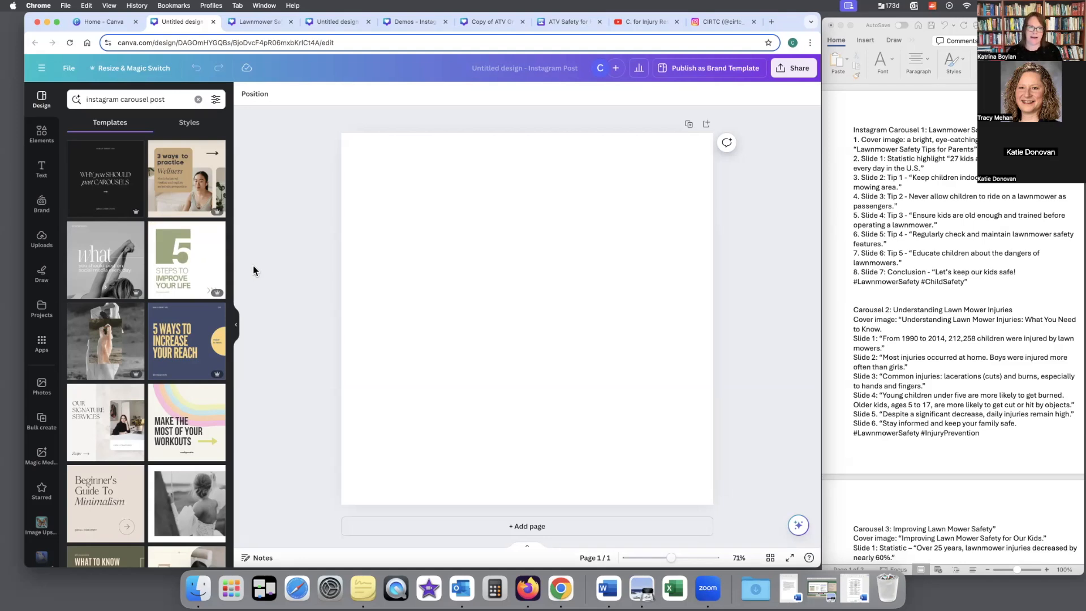
mouse_move(198, 269)
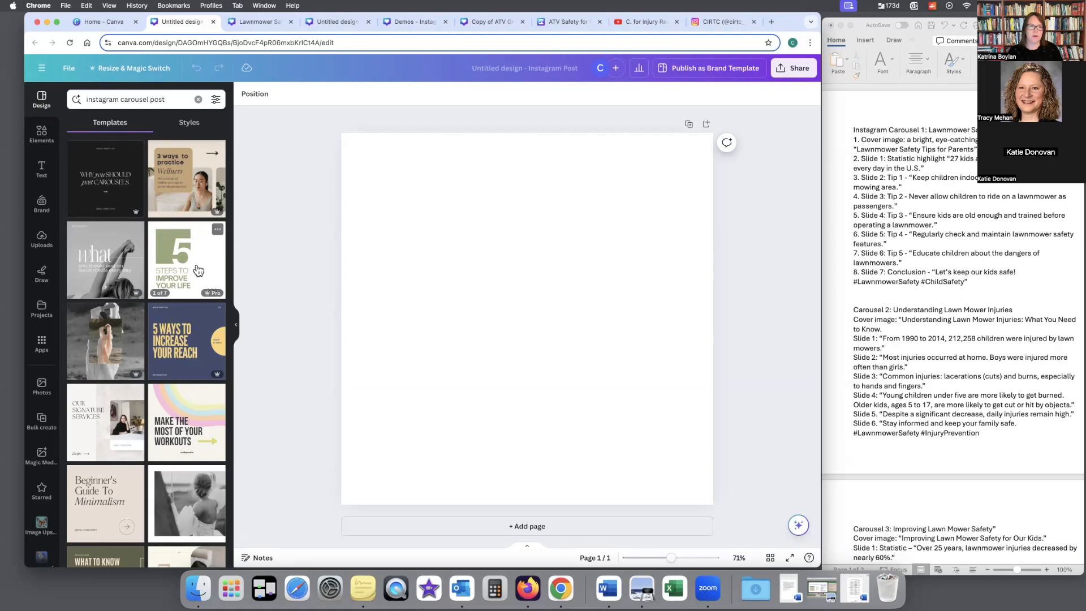
scroll(198, 270, down, 5)
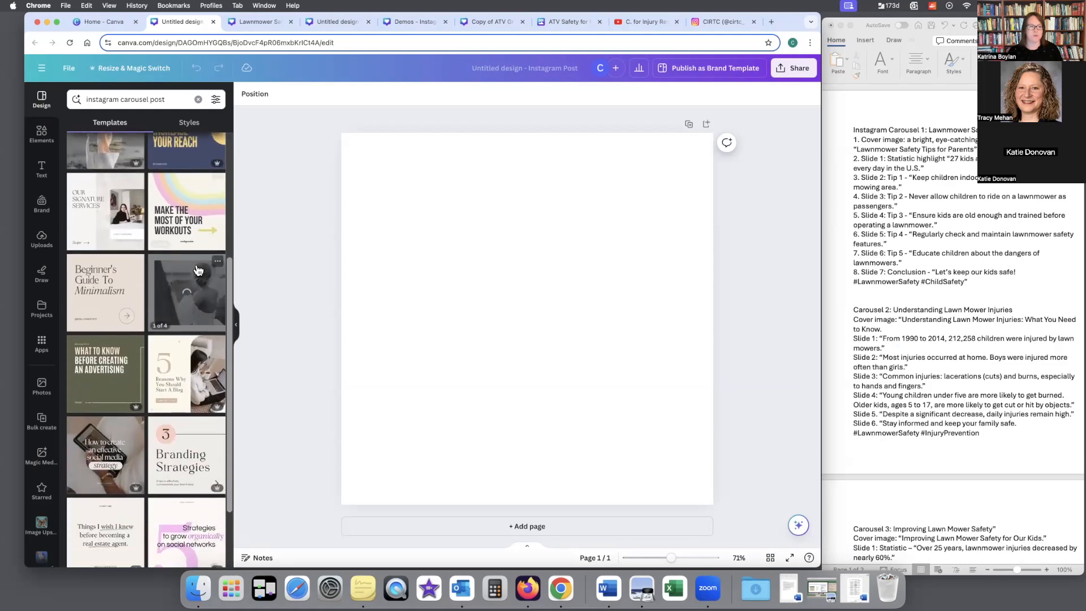
scroll(198, 270, down, 4)
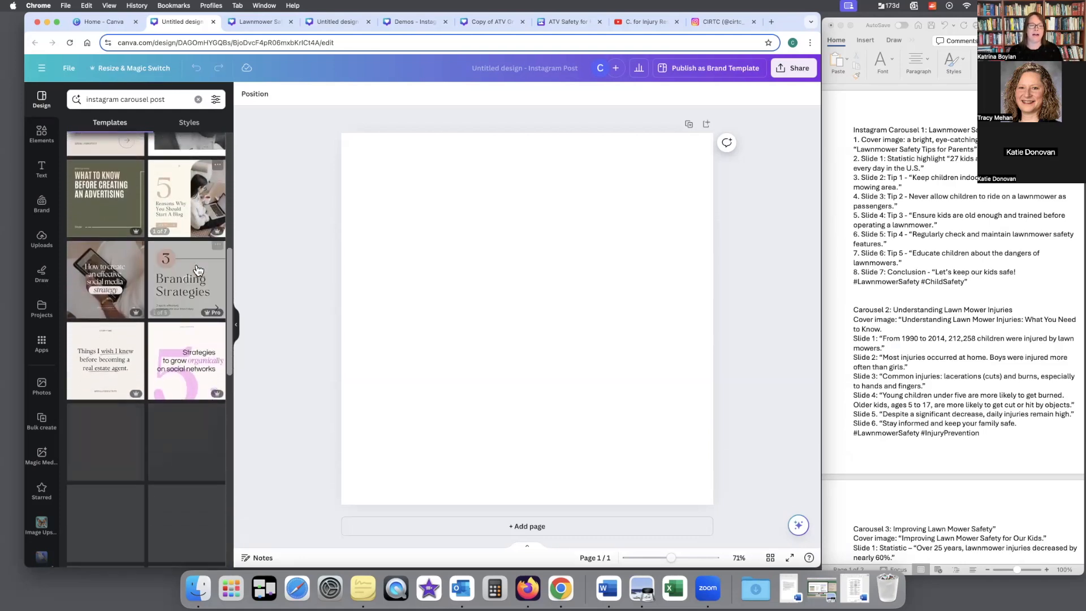
scroll(198, 269, down, 2)
scroll(197, 269, down, 6)
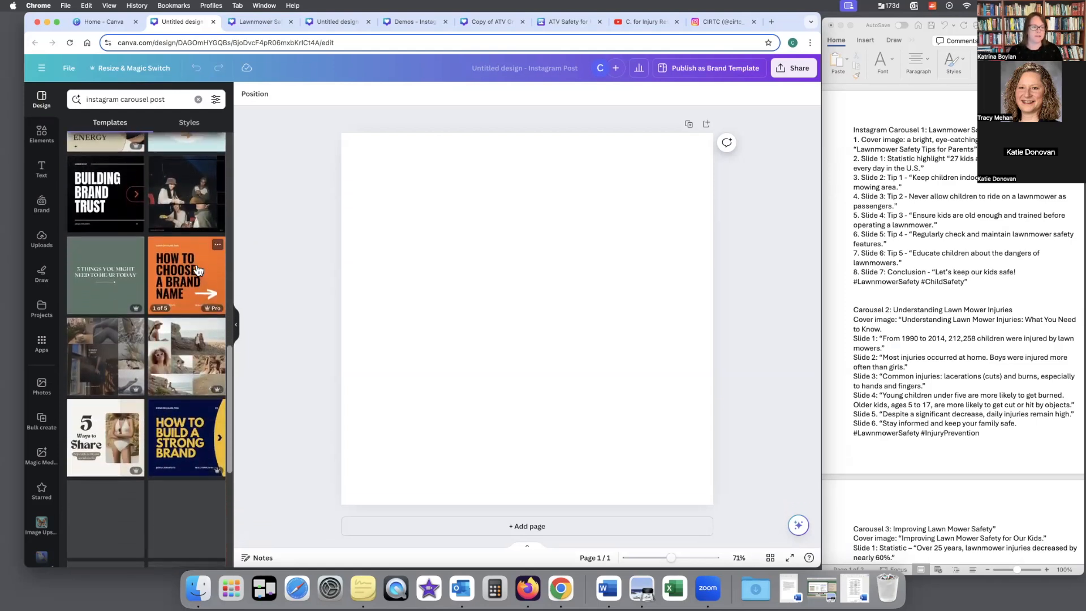
scroll(198, 270, up, 5)
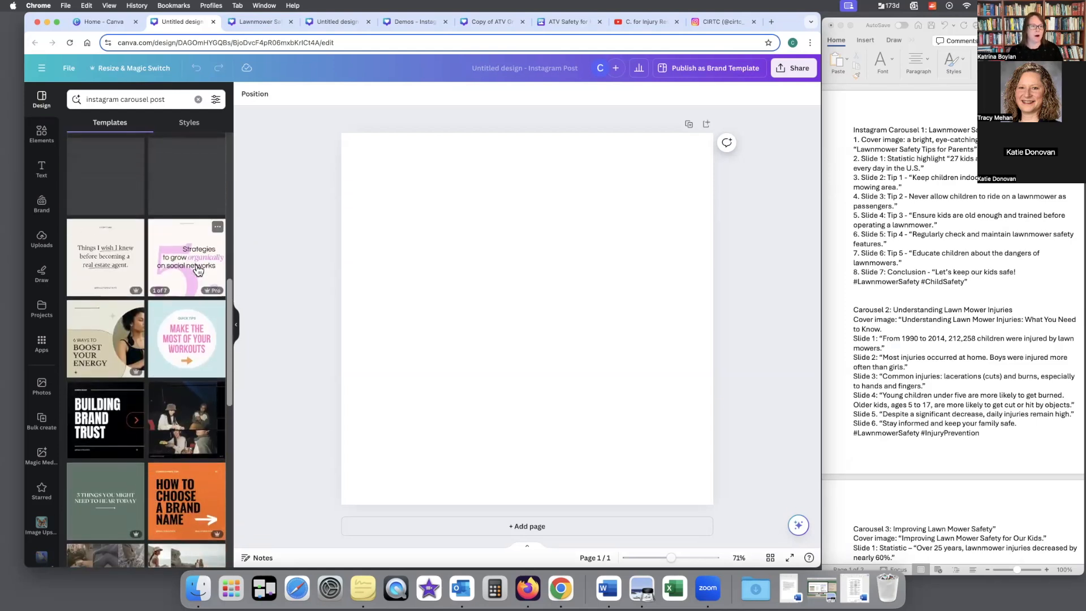
scroll(196, 269, up, 5)
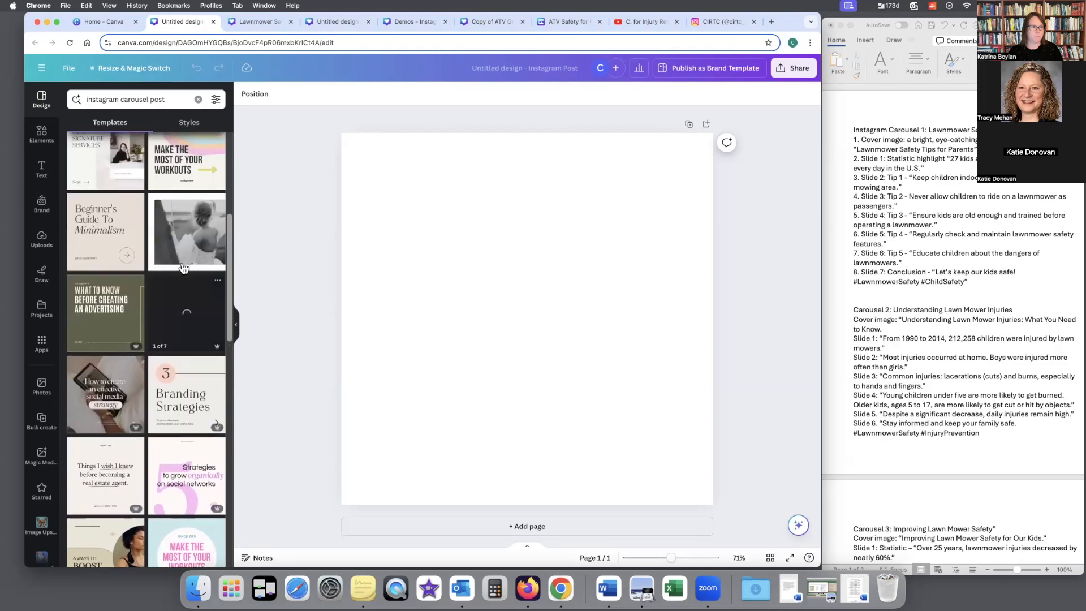
scroll(182, 263, up, 2)
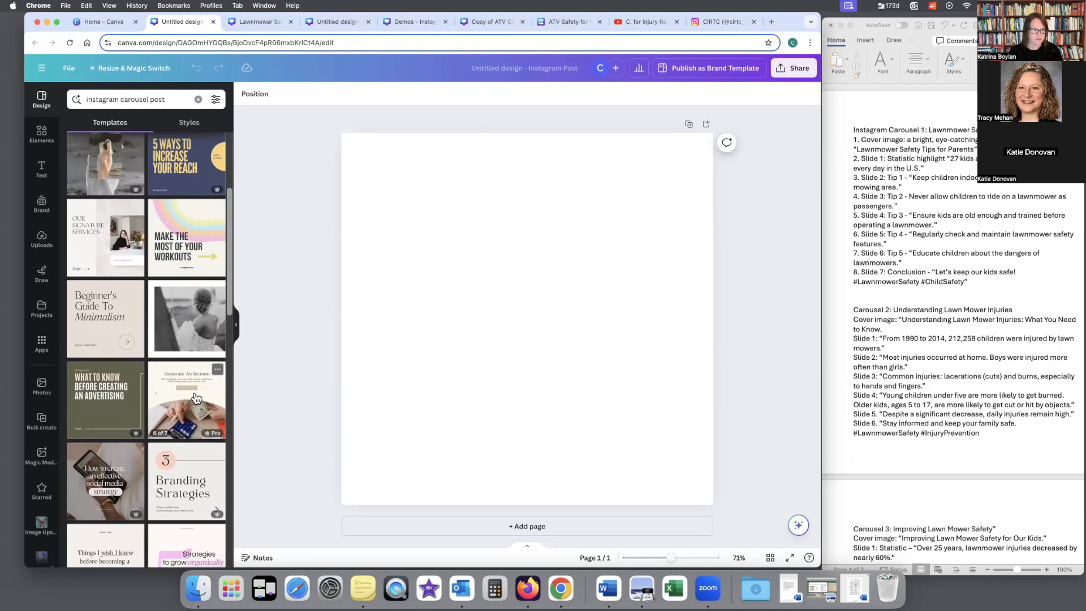
click(196, 397)
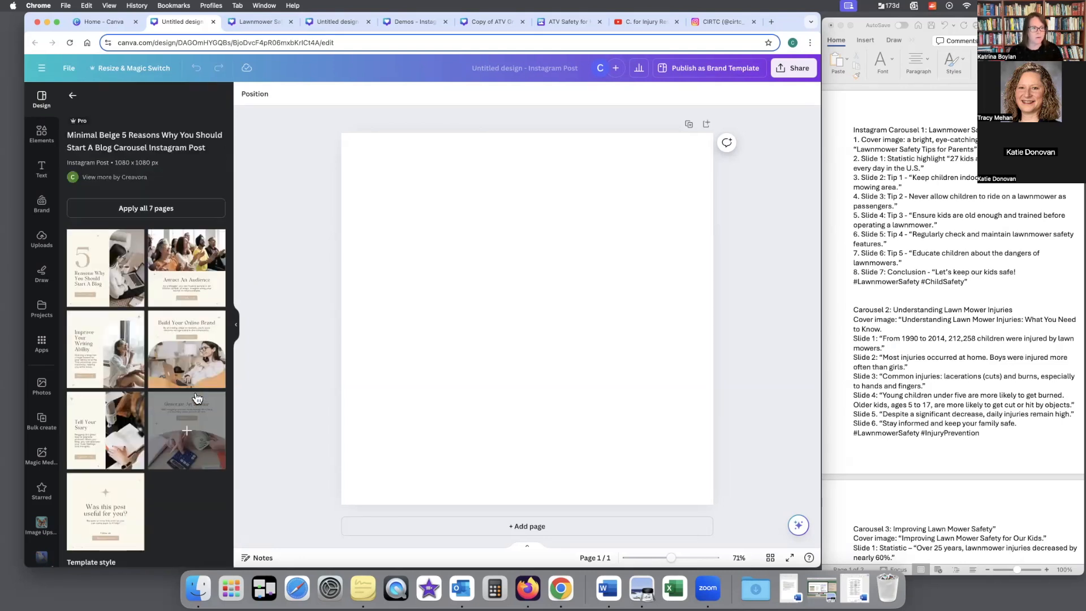
click(191, 210)
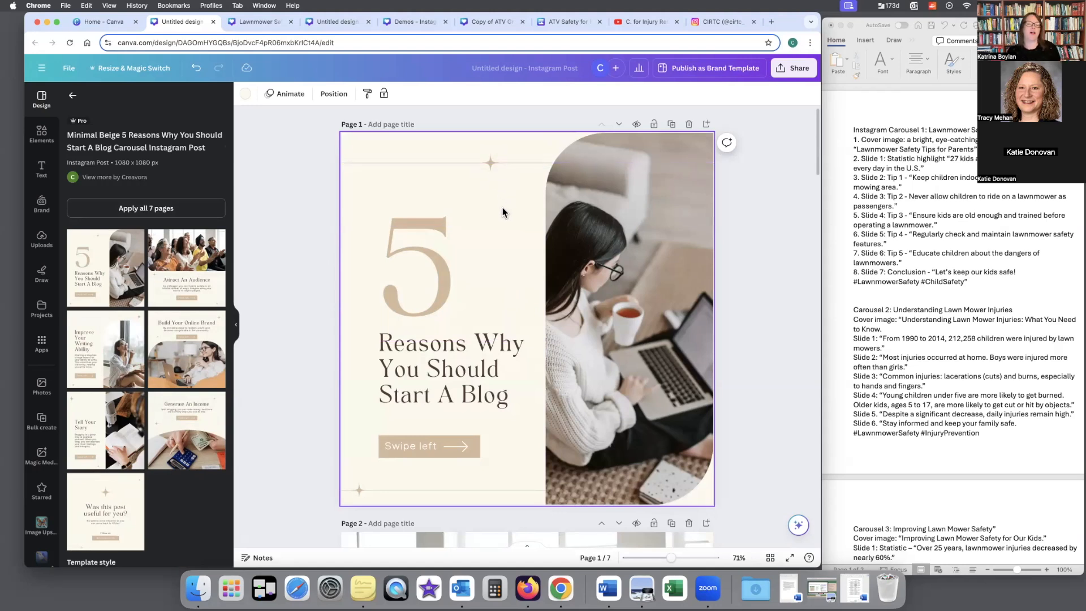
Step: Delete the star ornament on the upper line of page 1
click(494, 166)
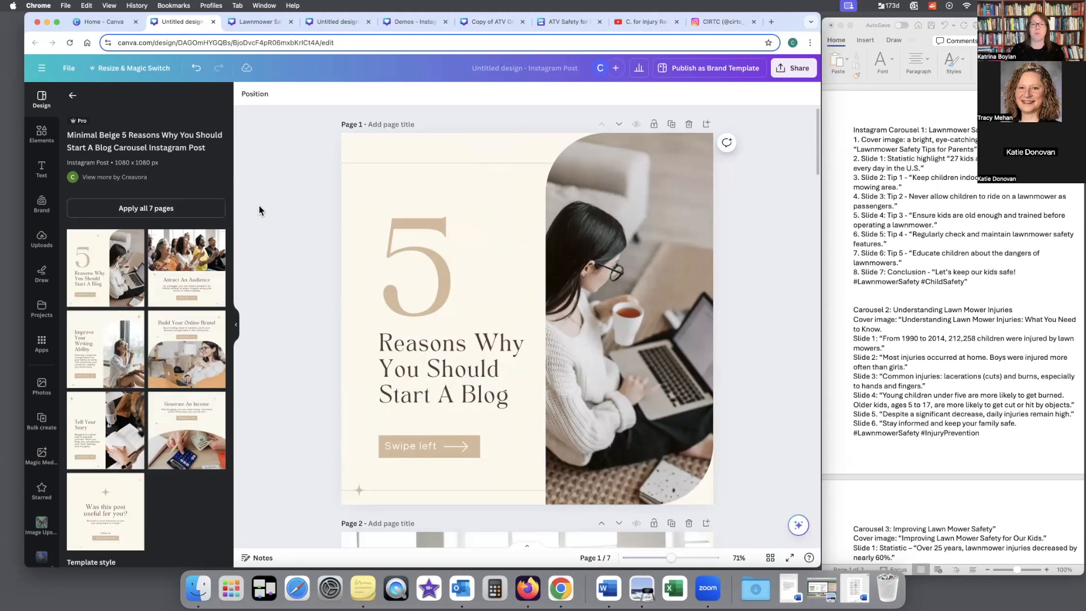
Step: Shuffle the CIRTC brand palette on page 1 to a tan background with a navy numeral and apply it to all pages
click(45, 210)
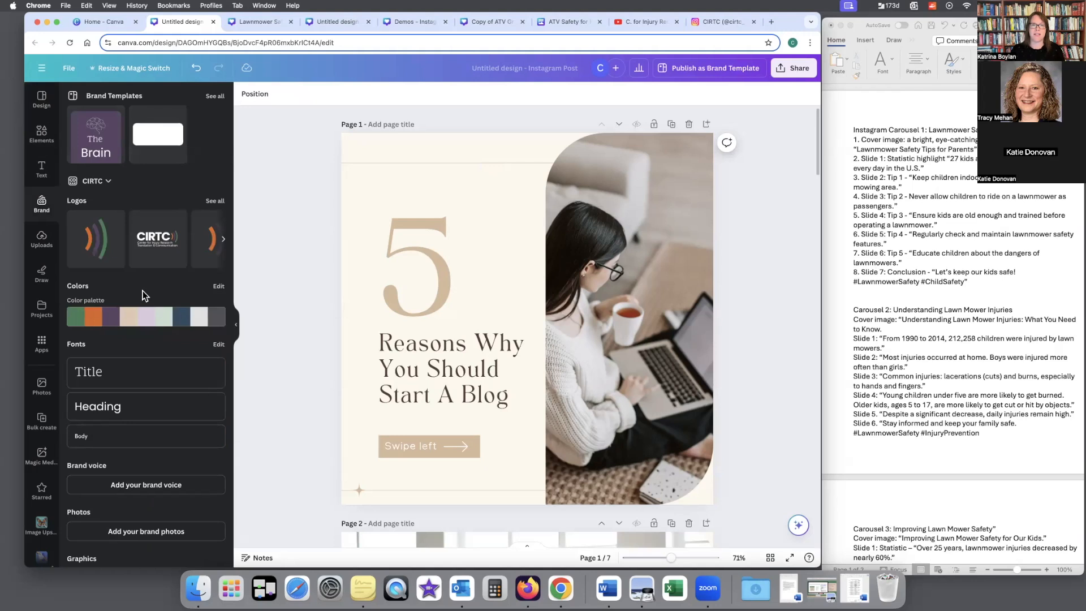
mouse_move(145, 318)
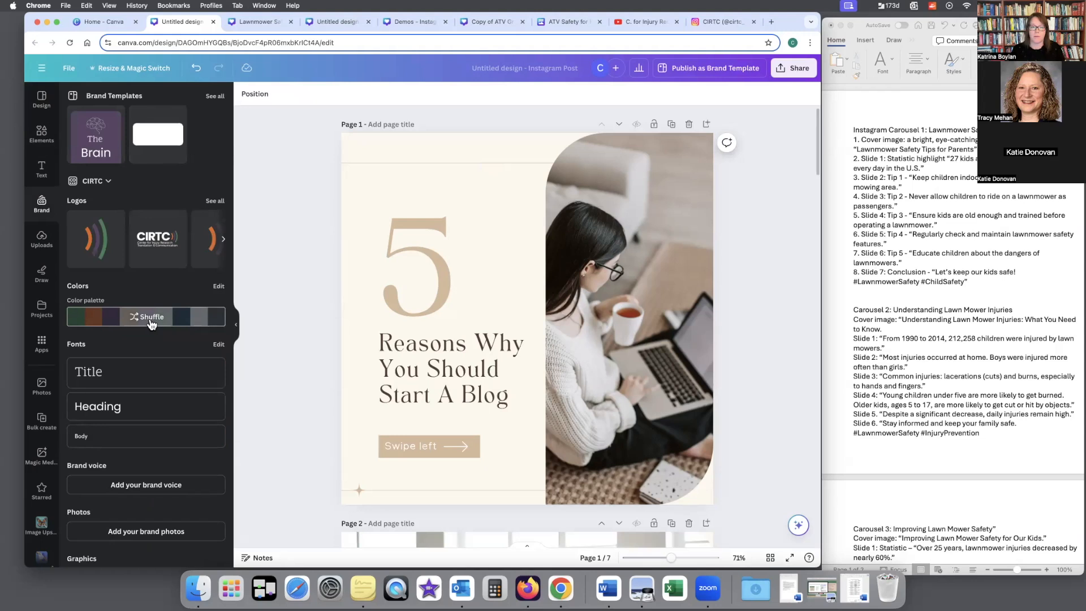
click(150, 320)
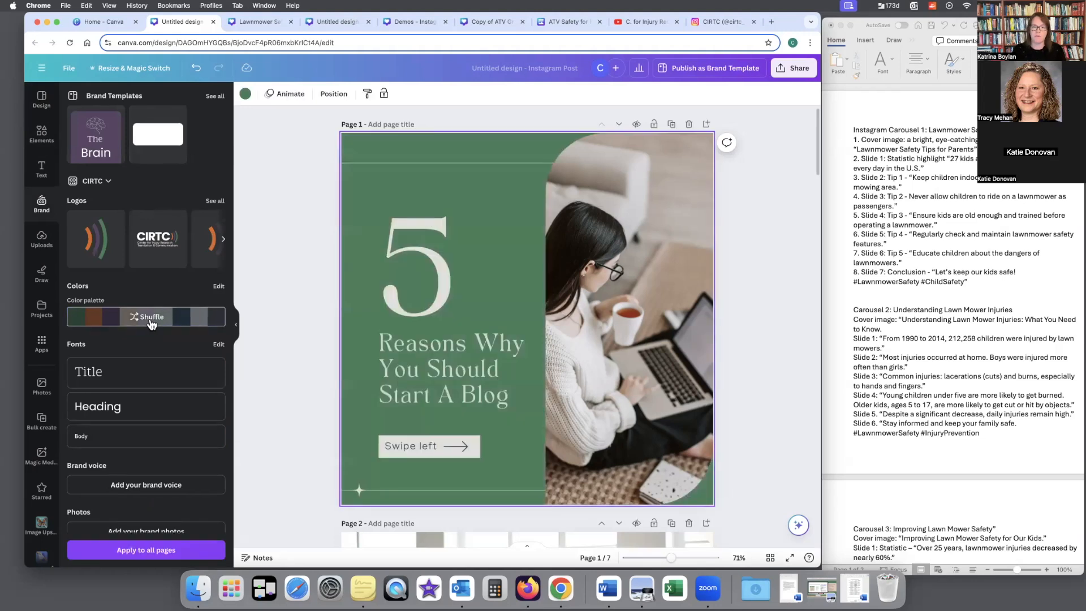
click(151, 320)
click(150, 320)
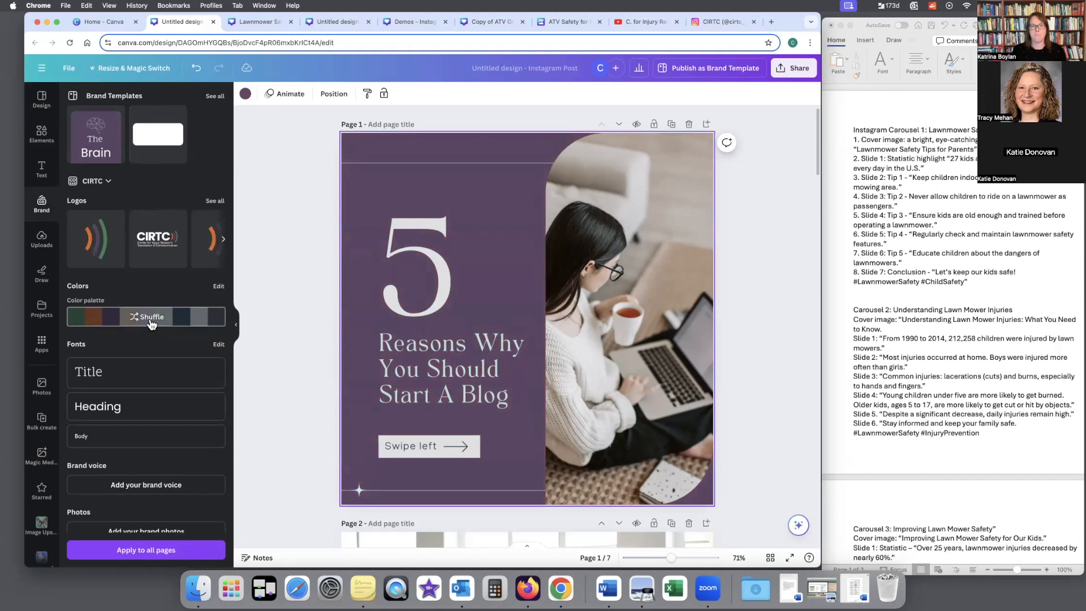
click(151, 320)
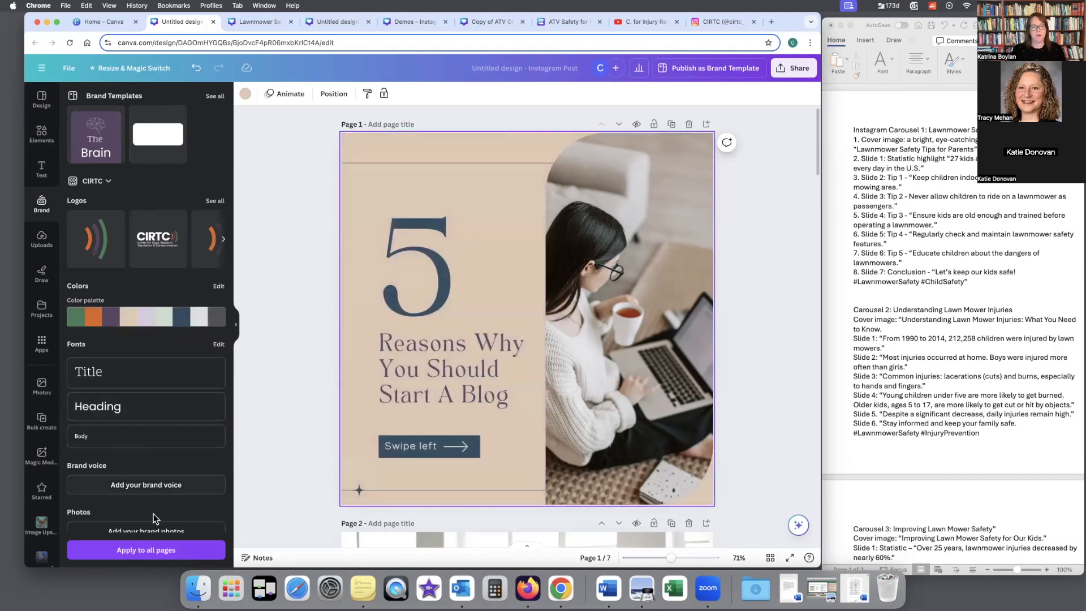
click(147, 551)
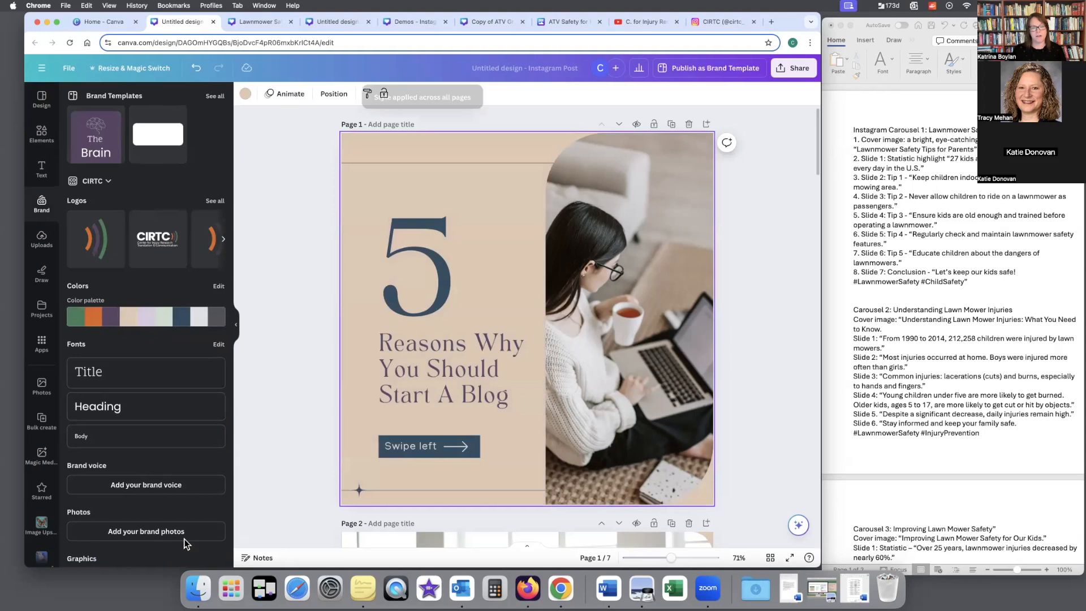
Step: Review the brand colours on the first three carousel pages
scroll(268, 372, down, 10)
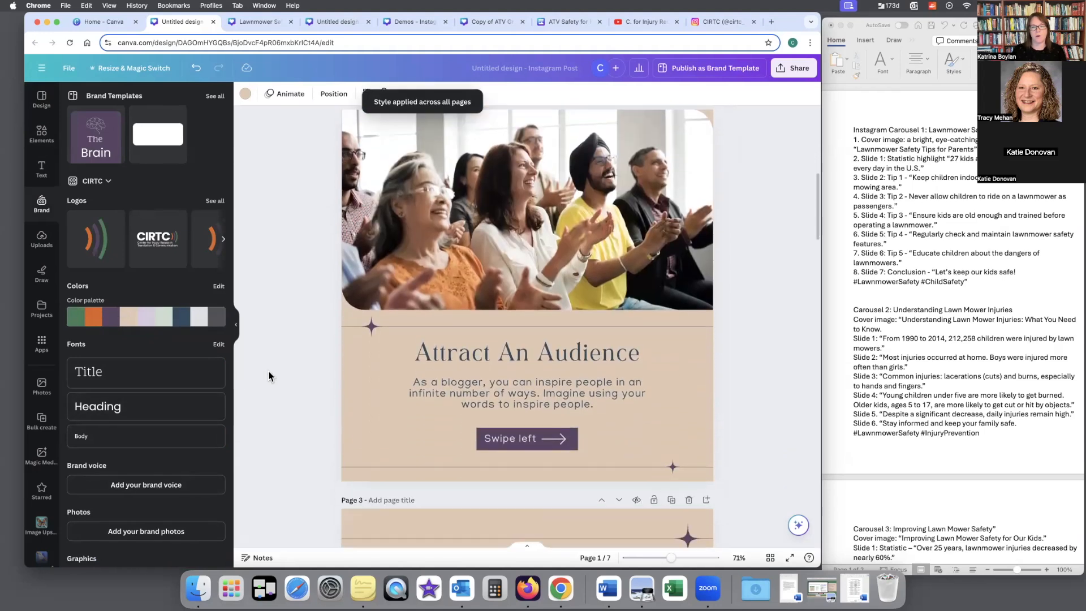
scroll(268, 376, down, 5)
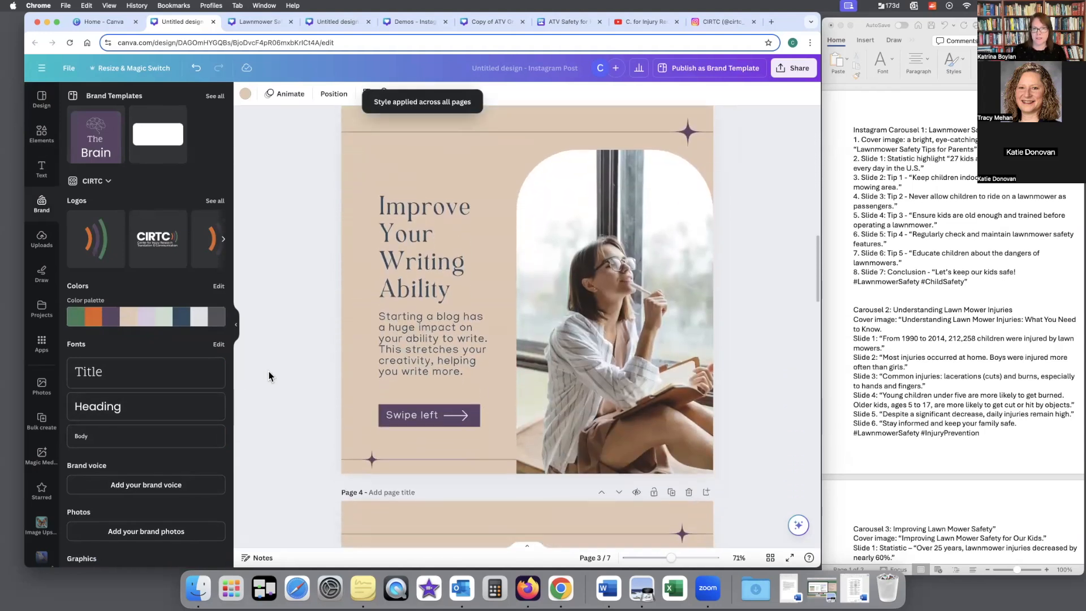
scroll(268, 375, up, 15)
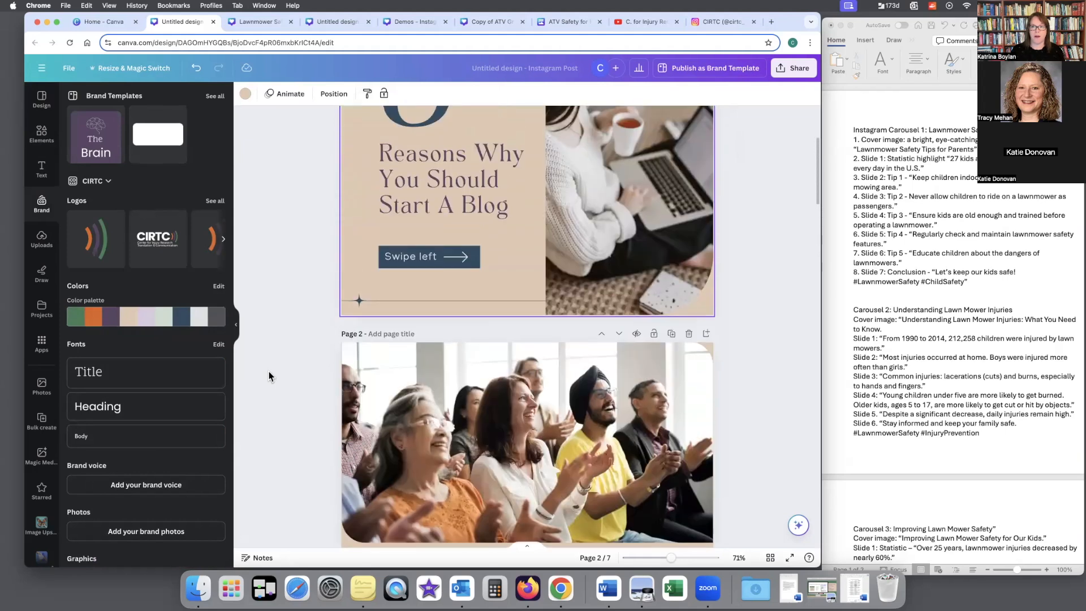
scroll(338, 351, up, 1)
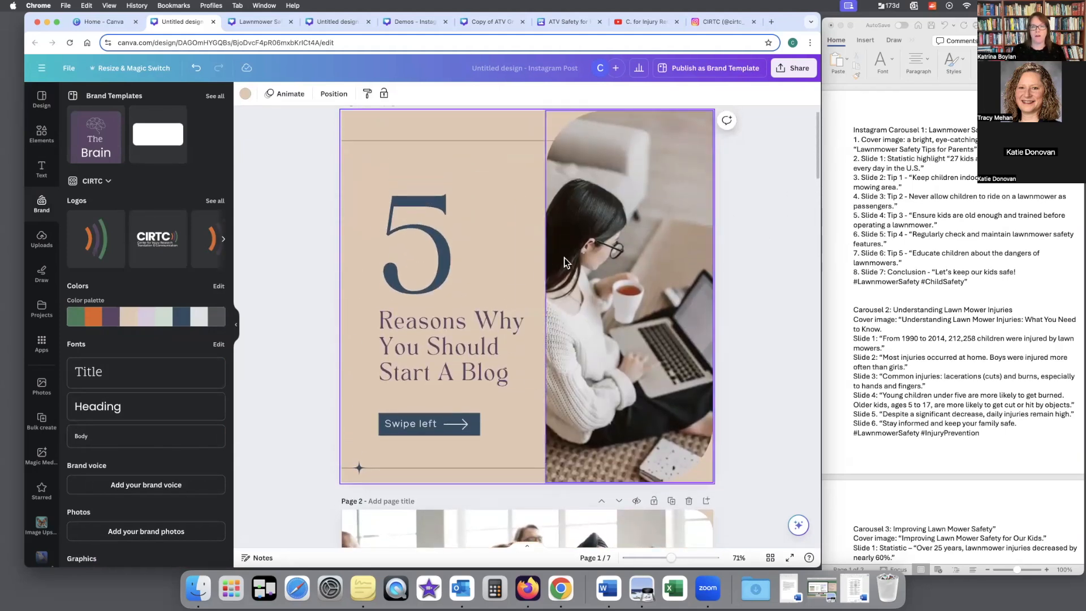
scroll(498, 276, down, 3)
scroll(498, 273, down, 15)
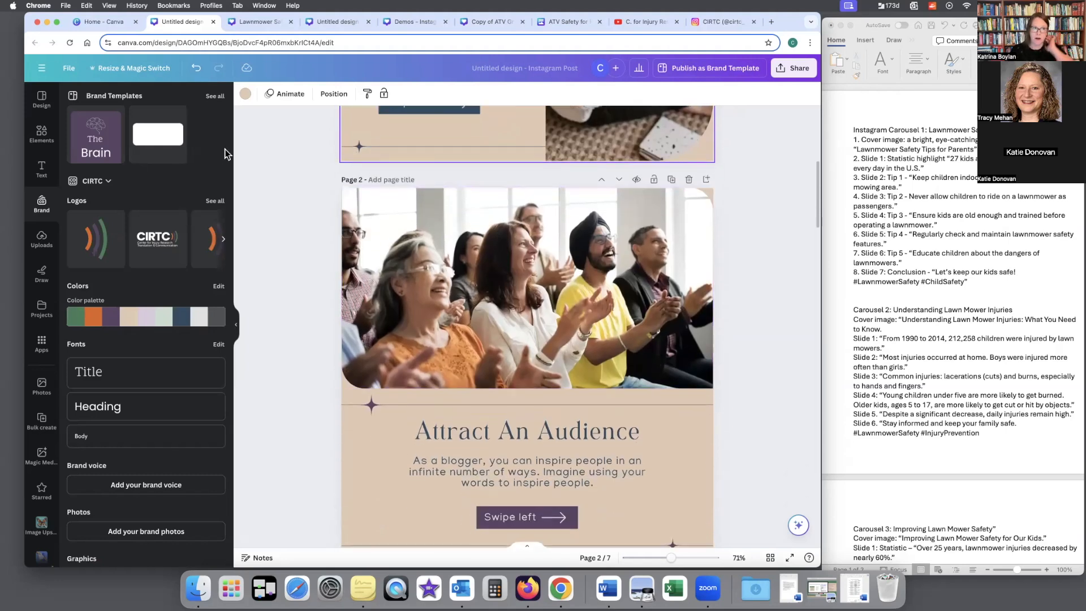
Step: Return to the template browser and clear the "instagram carousel post" search to look over the template categories
click(43, 100)
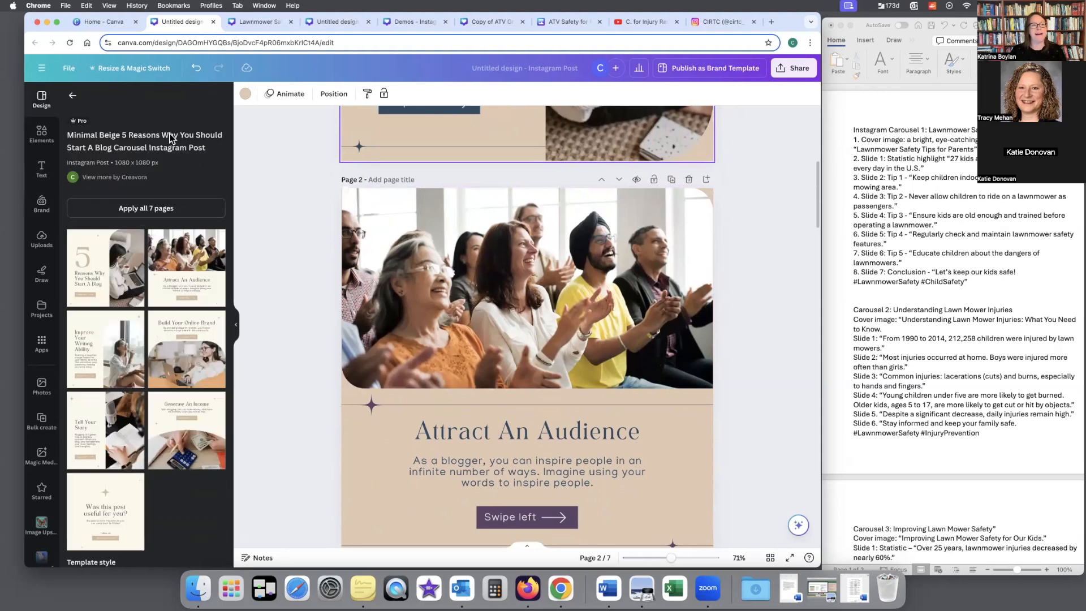
click(72, 102)
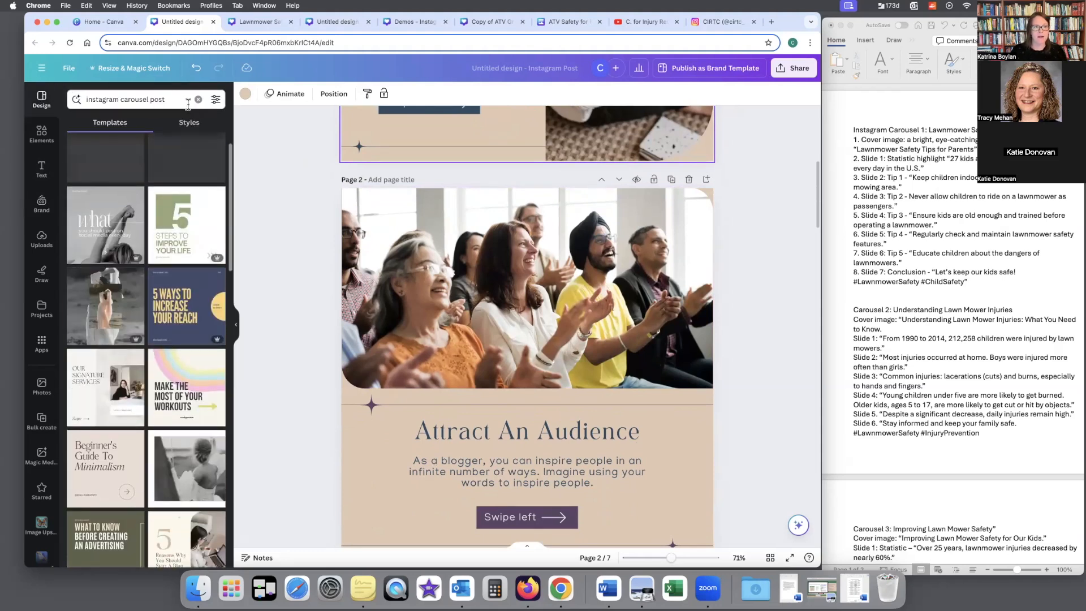
click(198, 99)
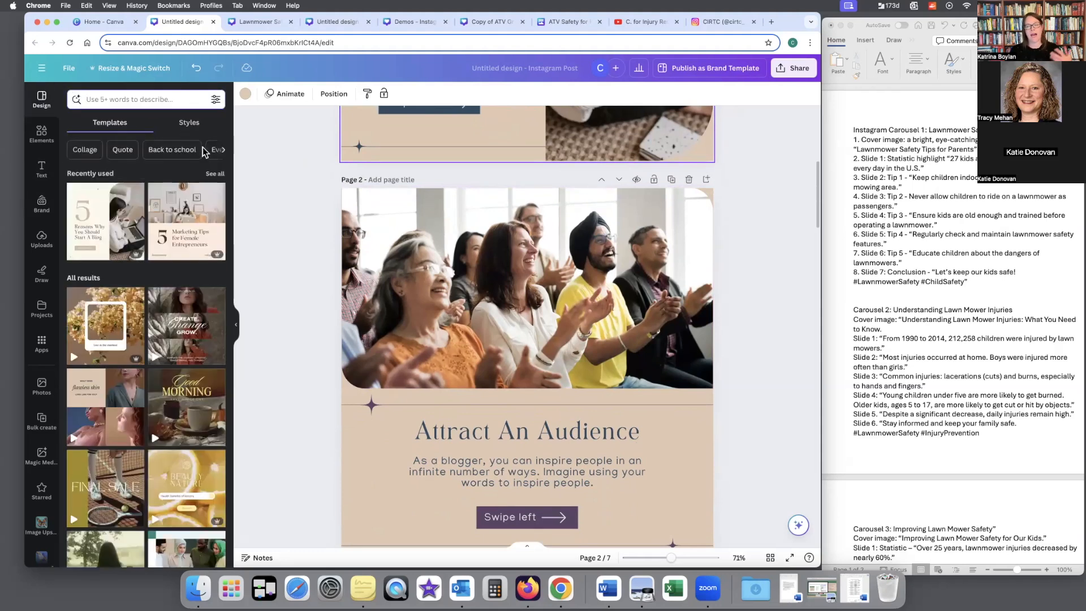
scroll(871, 243, right, 1)
scroll(871, 243, left, 1)
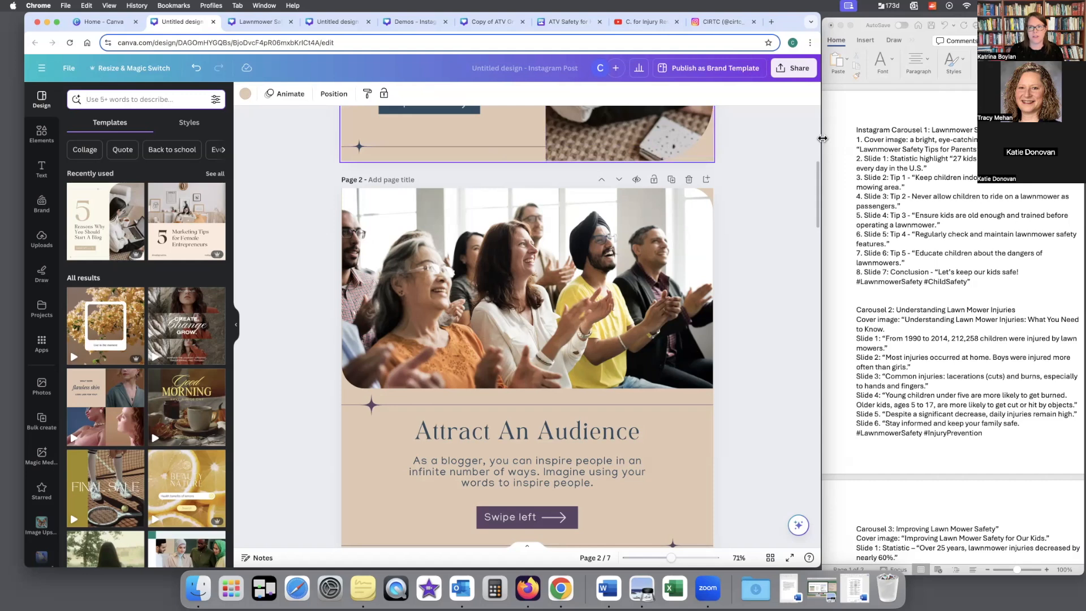
Step: Search the templates for the copied Word heading "Instagram Carousel 1: Lawnmower Safety Tips for Parents" and show all Magic Design results
click(864, 134)
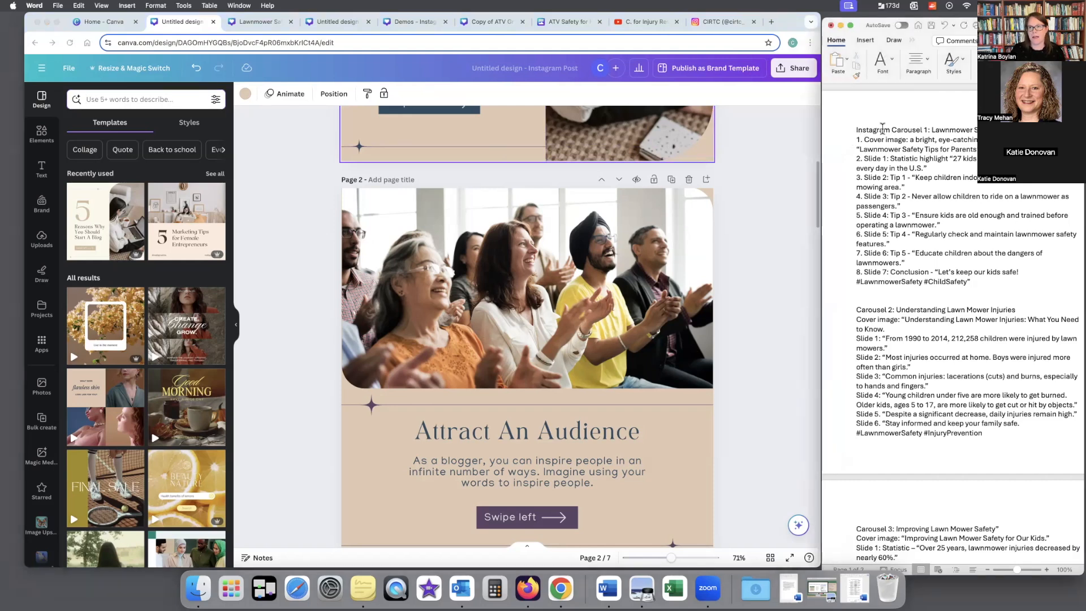
drag(854, 130, 984, 131)
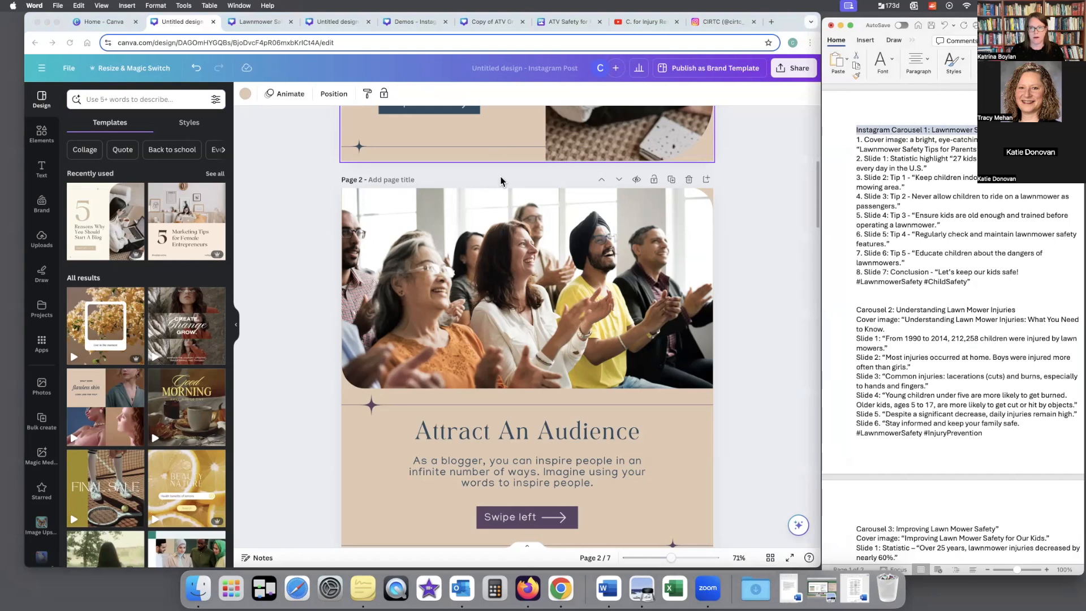
click(172, 99)
text(Instagram Carousel 1: Lawnmower Safety Tips for Parents)
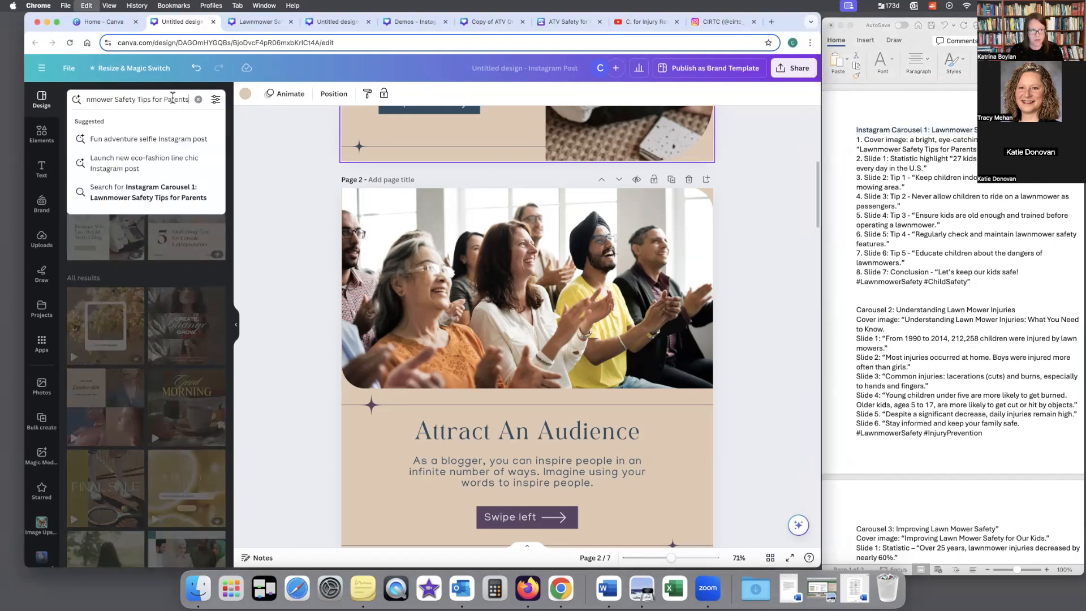
key(Return)
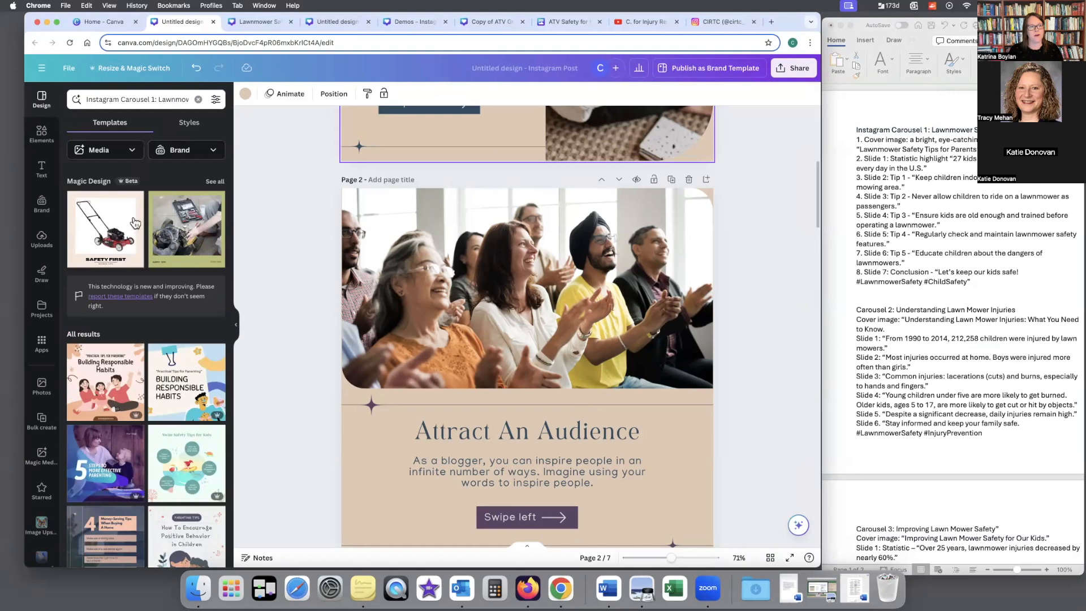
click(215, 184)
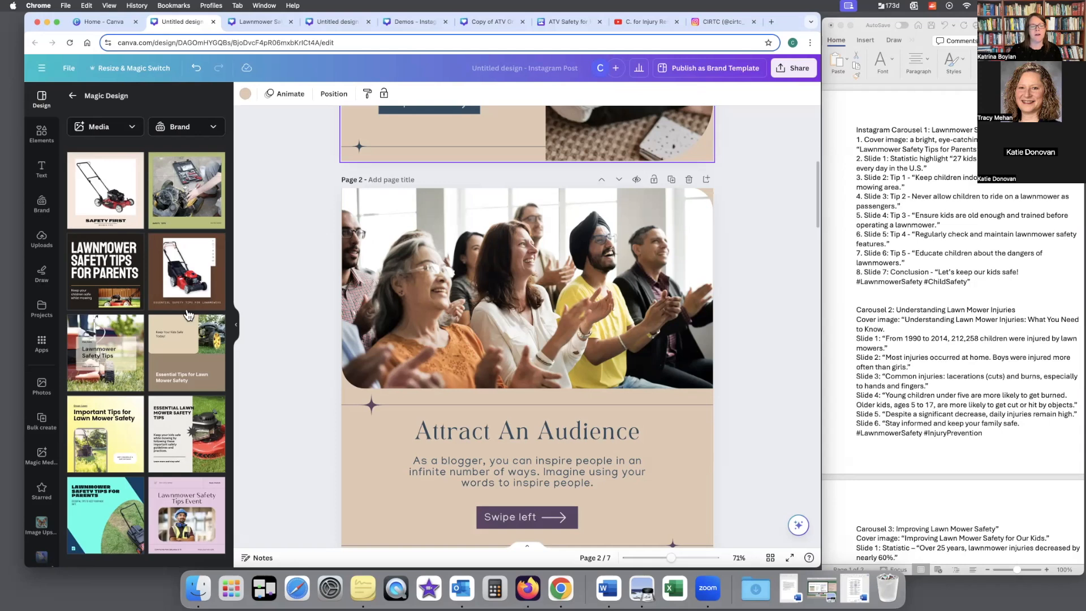
mouse_move(115, 355)
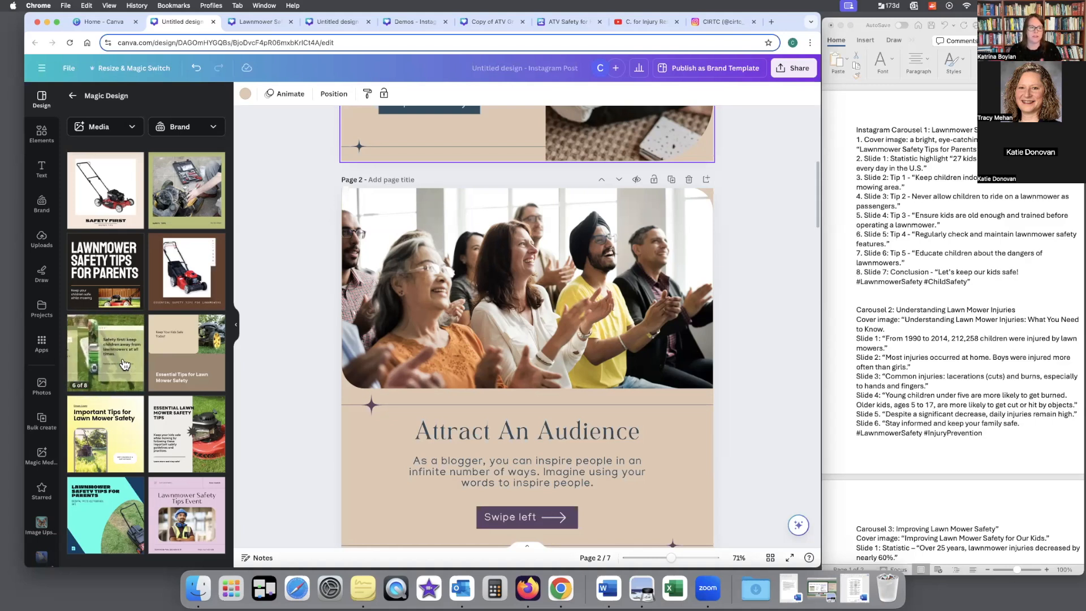
Step: Change "1:" to "on" in the template search so it reads "Instagram Carousel on Lawnmower Safety Tips for Parents" and show all Magic Design results
click(73, 95)
click(157, 99)
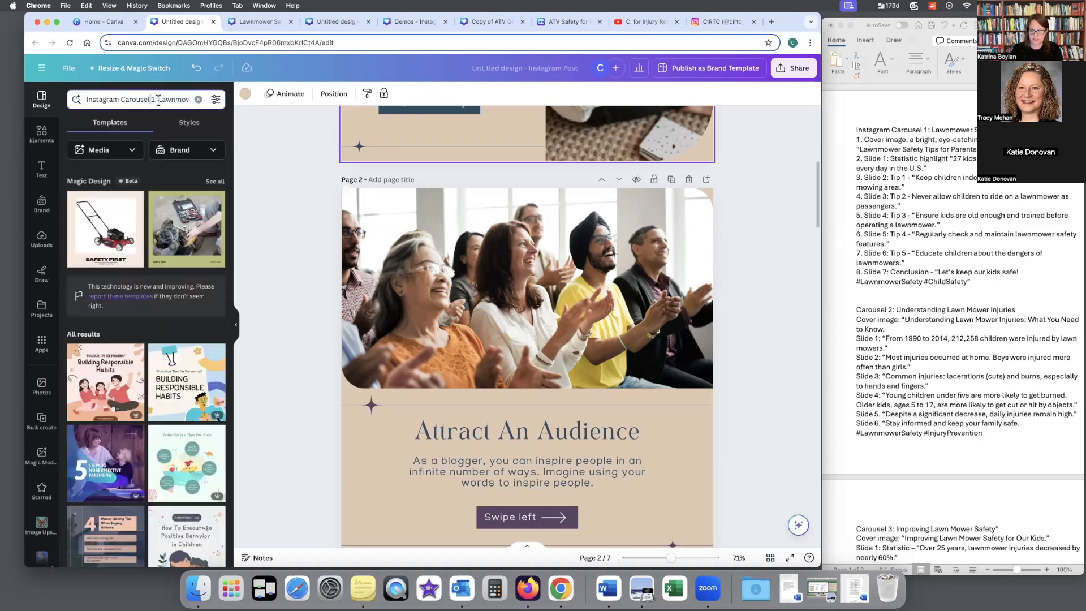
key(BackSpace)
key(BackSpace)
key(BackSpace)
text(on)
key(Return)
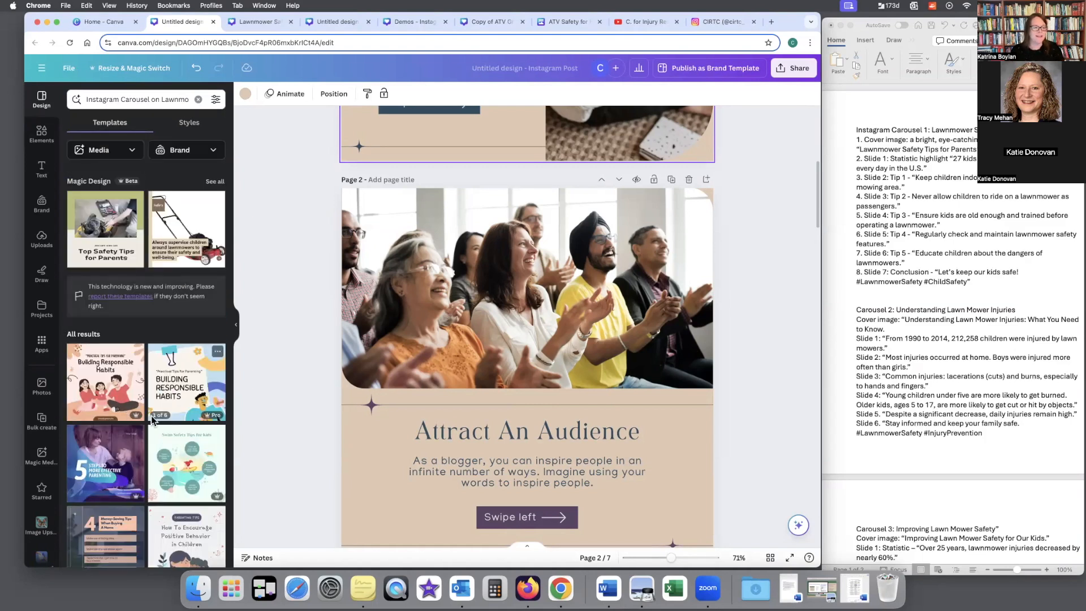
click(216, 181)
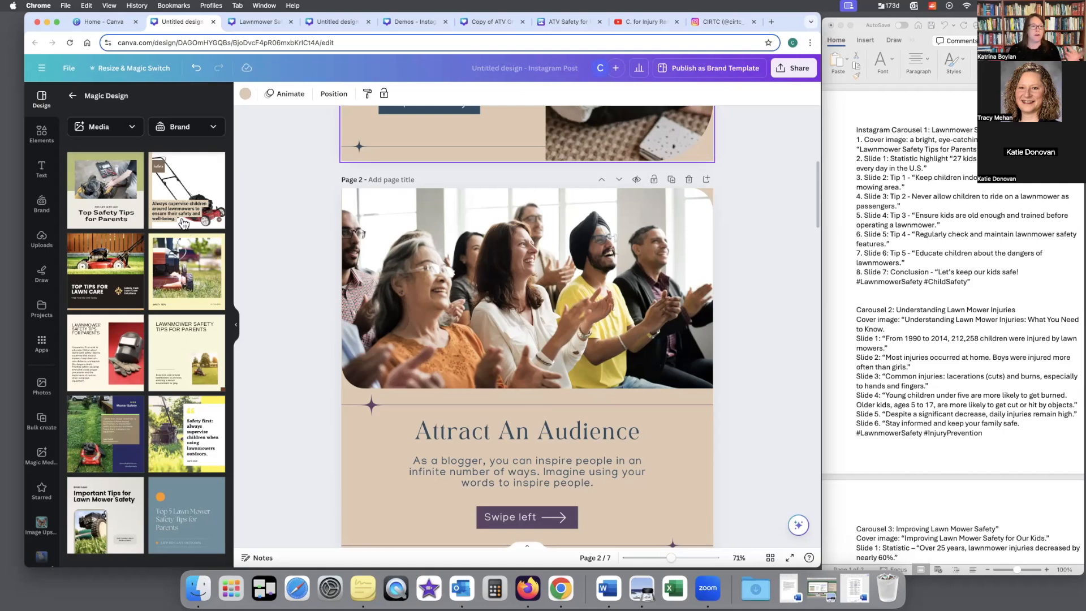
Step: Add page 8 after the last carousel page and apply the "Top Safety Tips for Parents" Magic Design template to it
scroll(341, 280, down, 20)
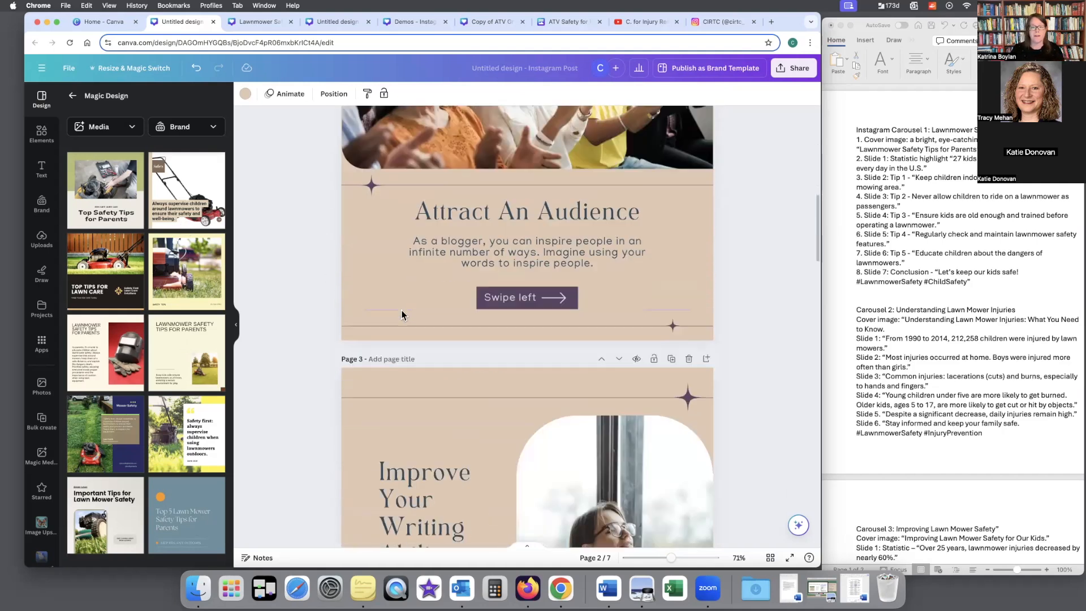
scroll(400, 309, down, 15)
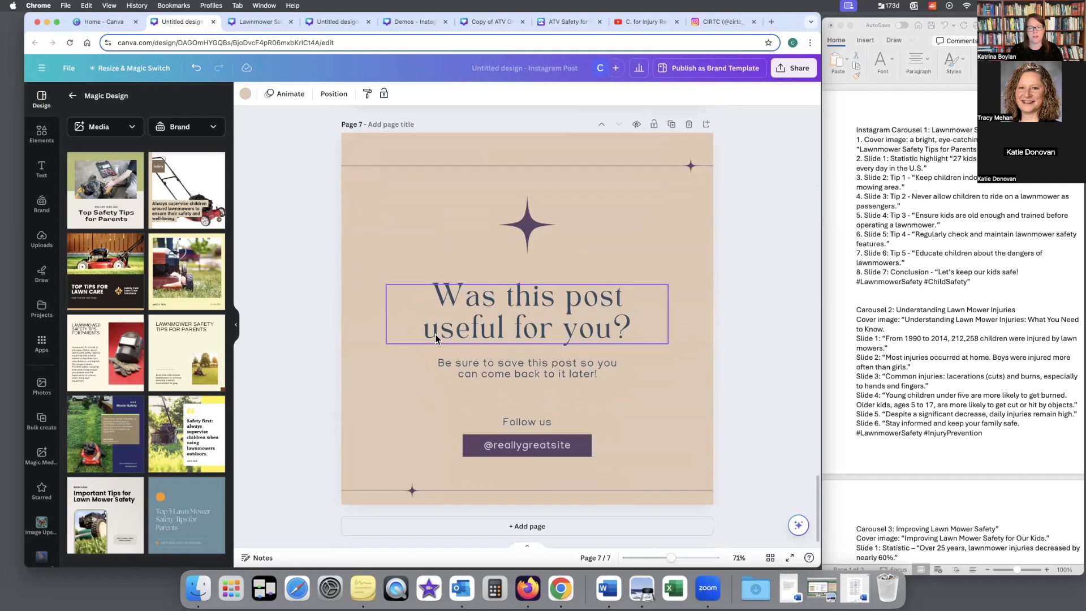
key(super+Return)
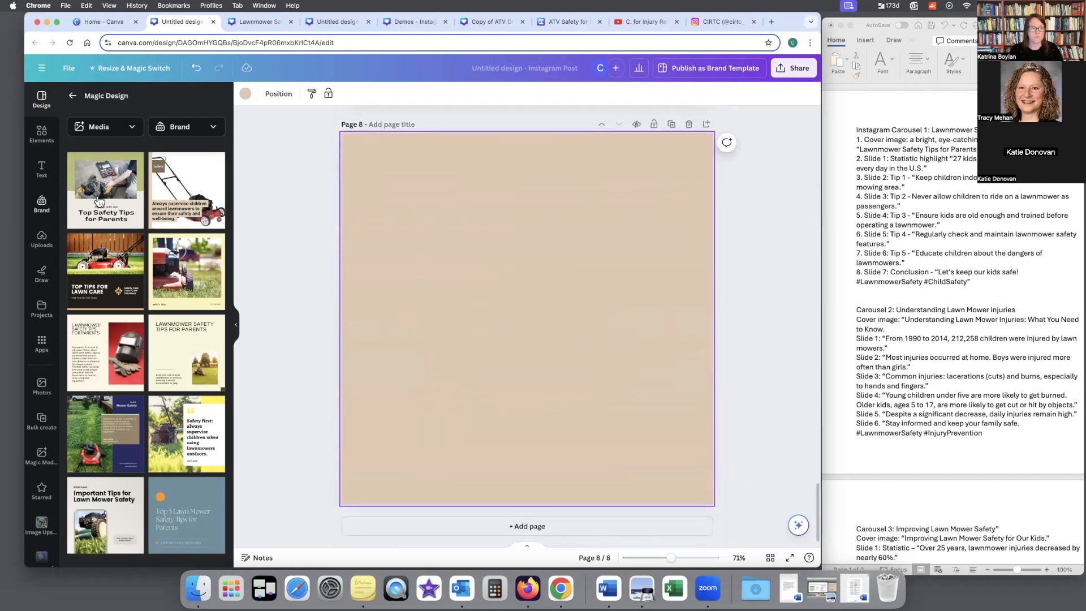
click(99, 201)
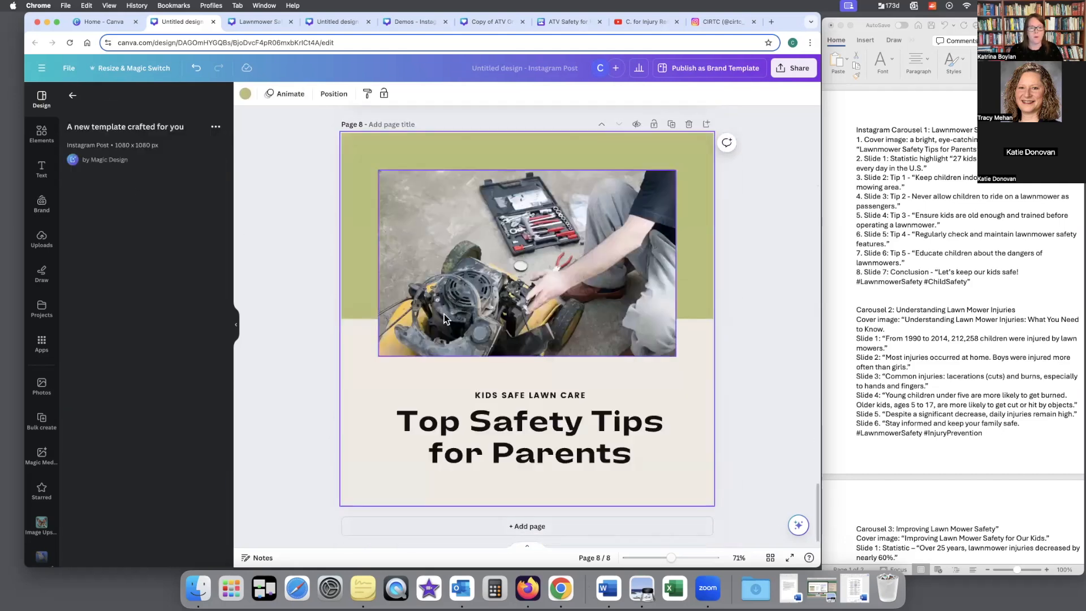
Step: Add page 9 and apply the Magic Design template reading "Always supervise children around lawnmowers to ensure their safety and well-being."
click(581, 526)
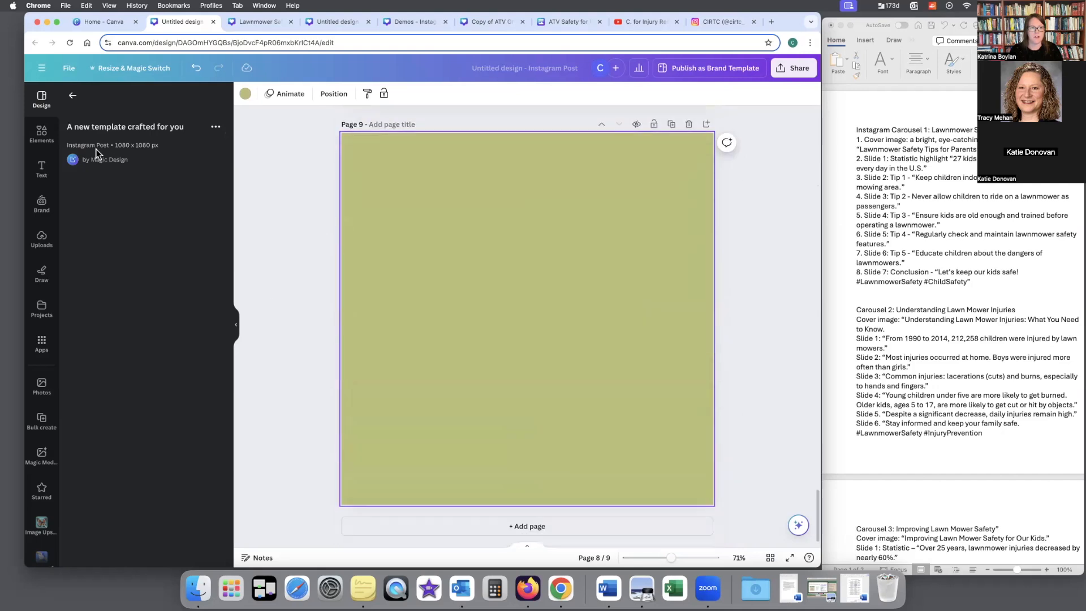
click(73, 96)
click(172, 182)
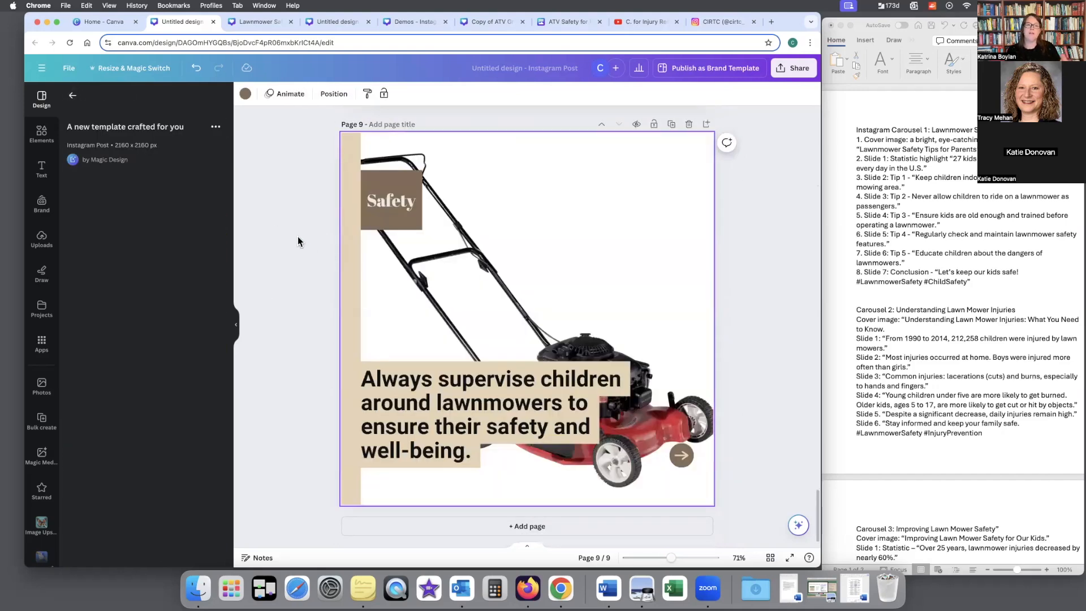
click(74, 98)
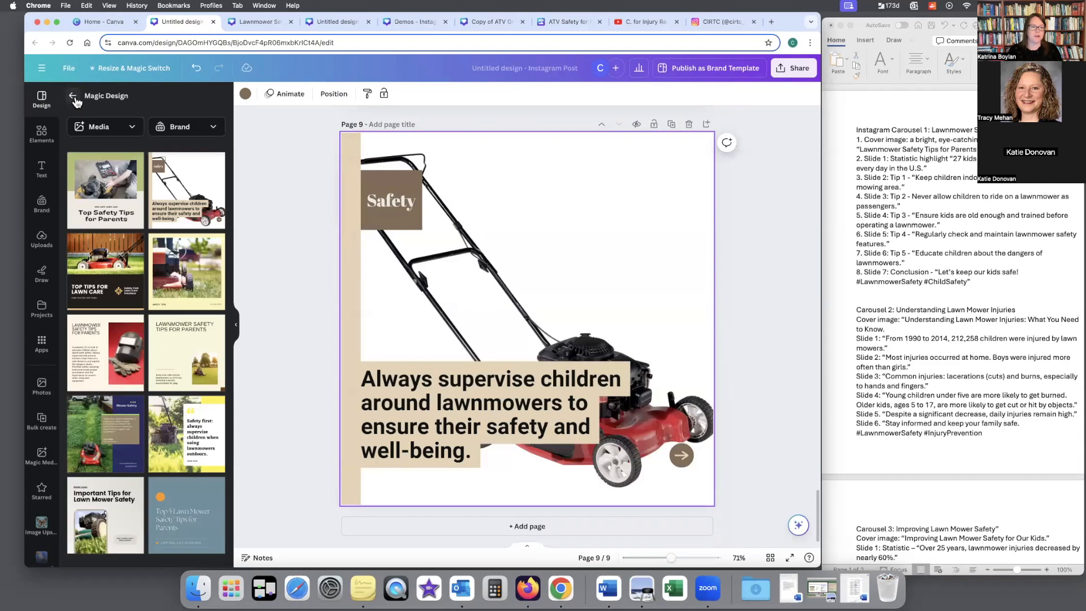
Step: Look back over the carousel pages up to page 1 and return to the general template results
scroll(304, 266, up, 5)
scroll(303, 262, up, 20)
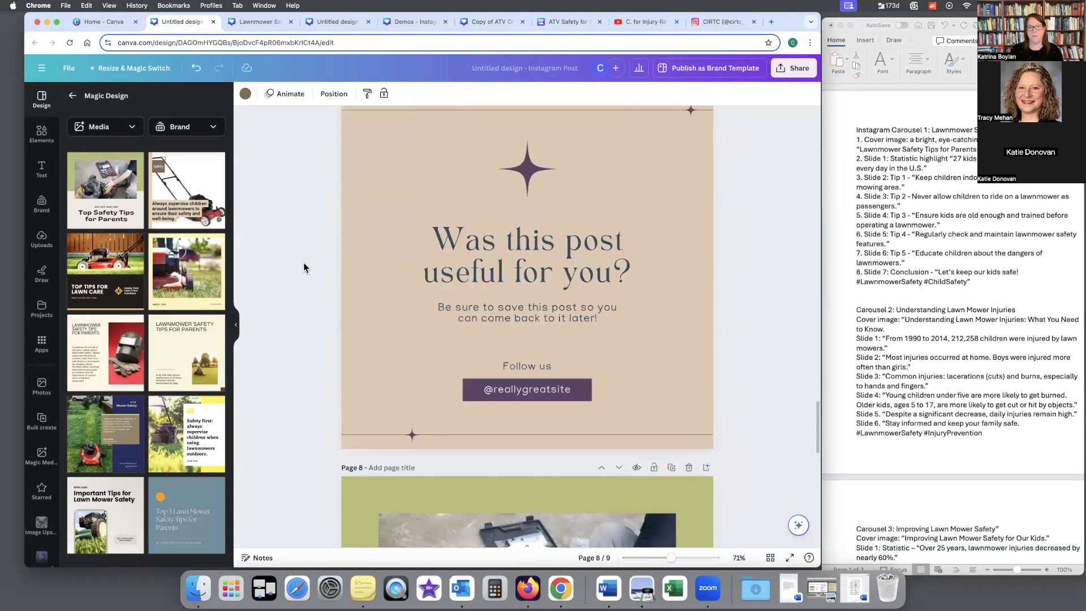
scroll(301, 269, up, 15)
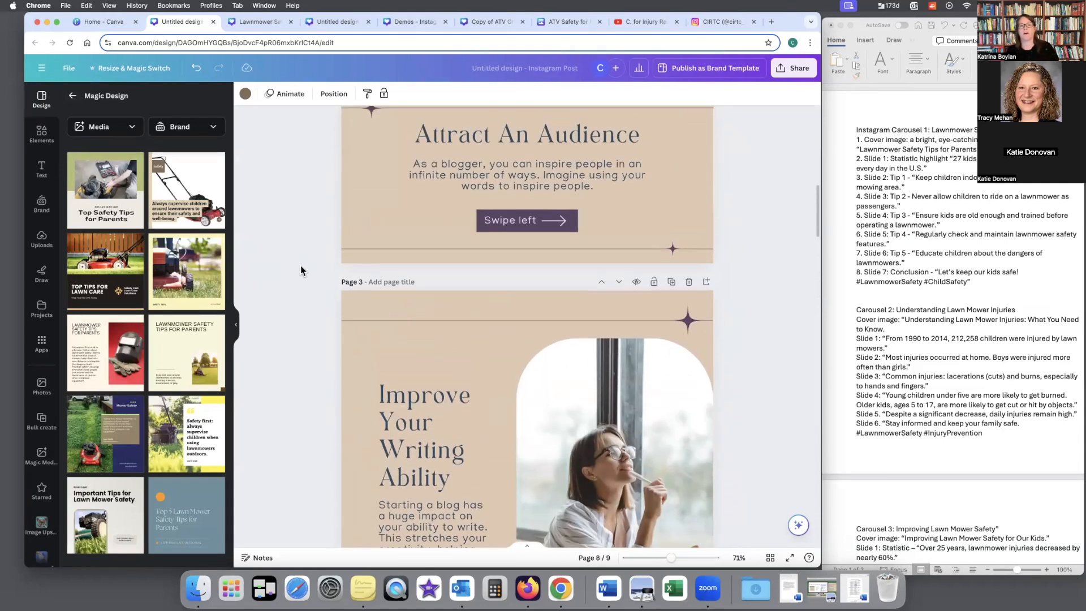
scroll(301, 271, up, 1)
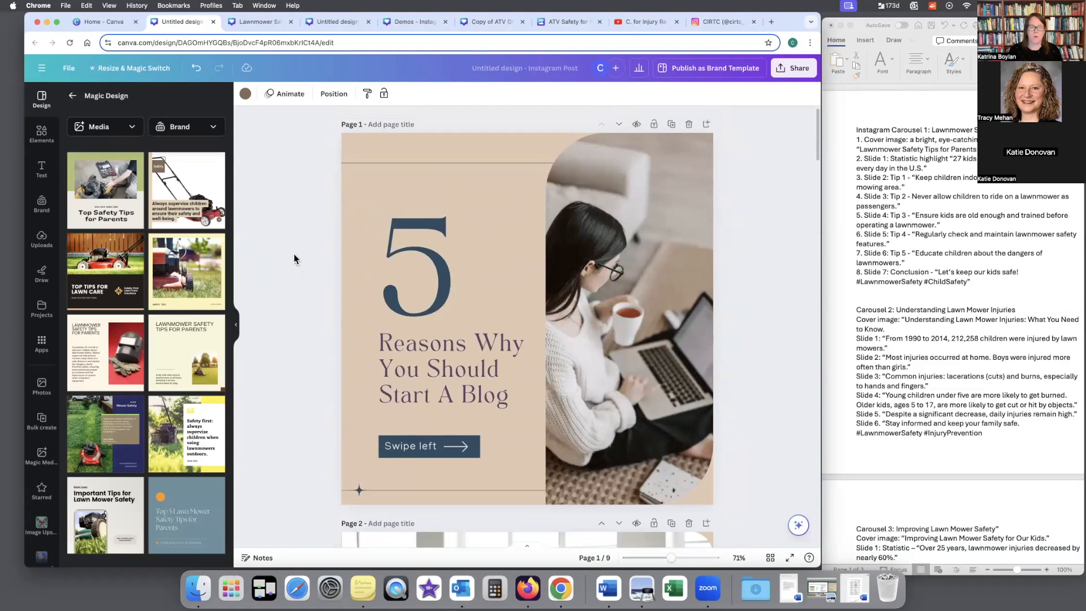
click(72, 100)
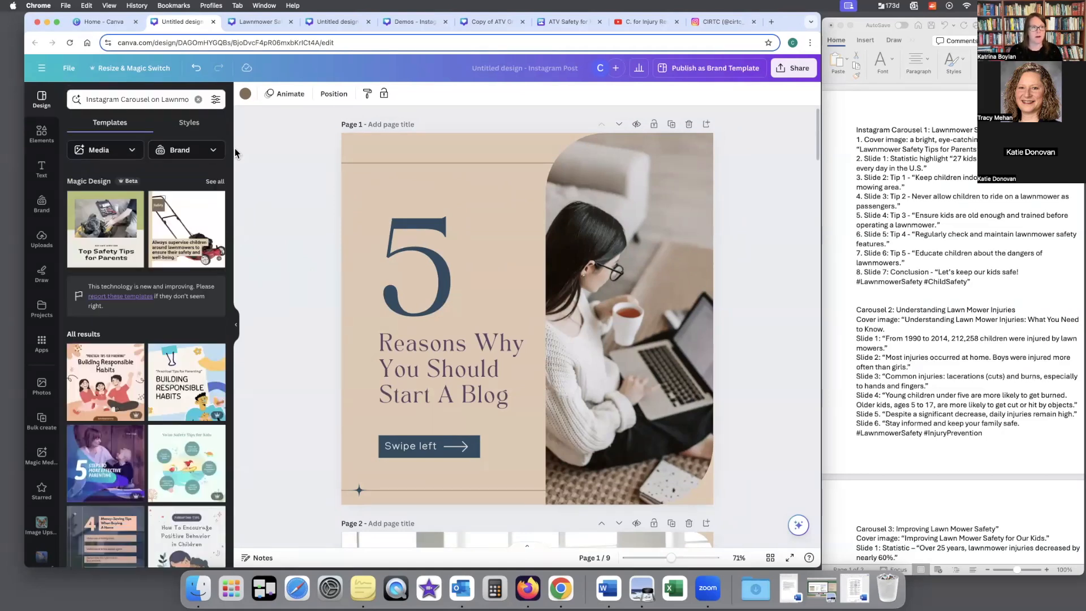
Step: Switch to the "Lawnmower Safety Tips for Parents" design and review its first three pages
click(257, 22)
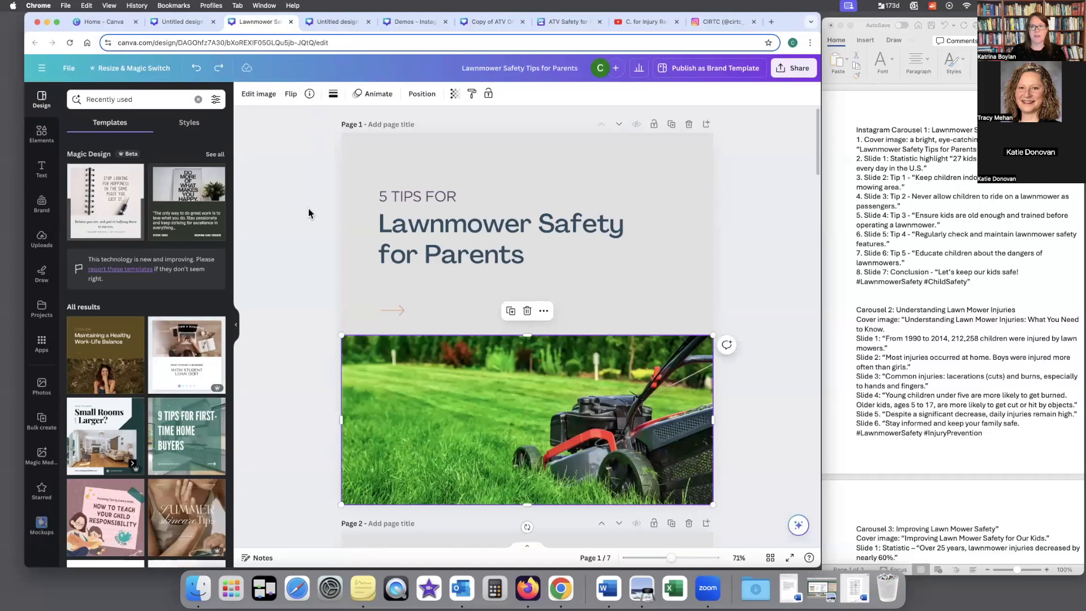
scroll(308, 209, down, 3)
scroll(307, 212, down, 5)
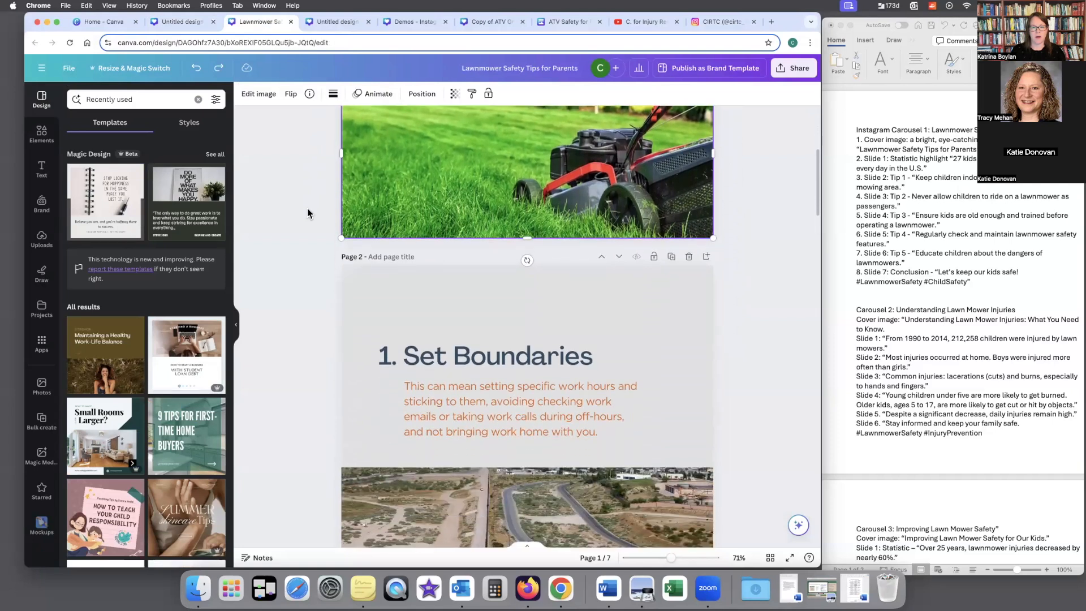
scroll(307, 213, up, 6)
scroll(307, 208, up, 2)
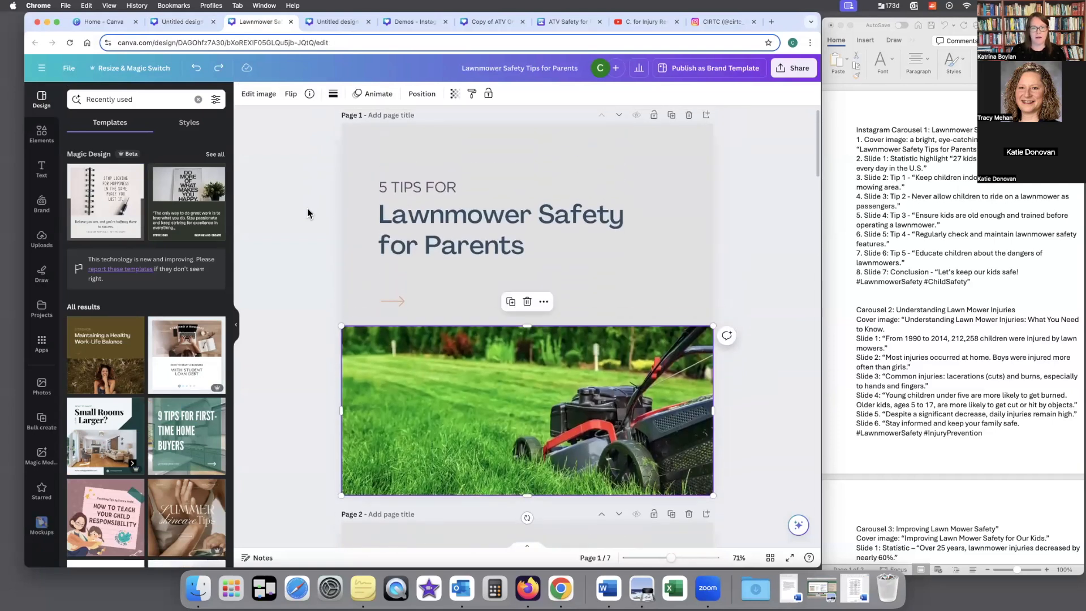
scroll(307, 209, down, 12)
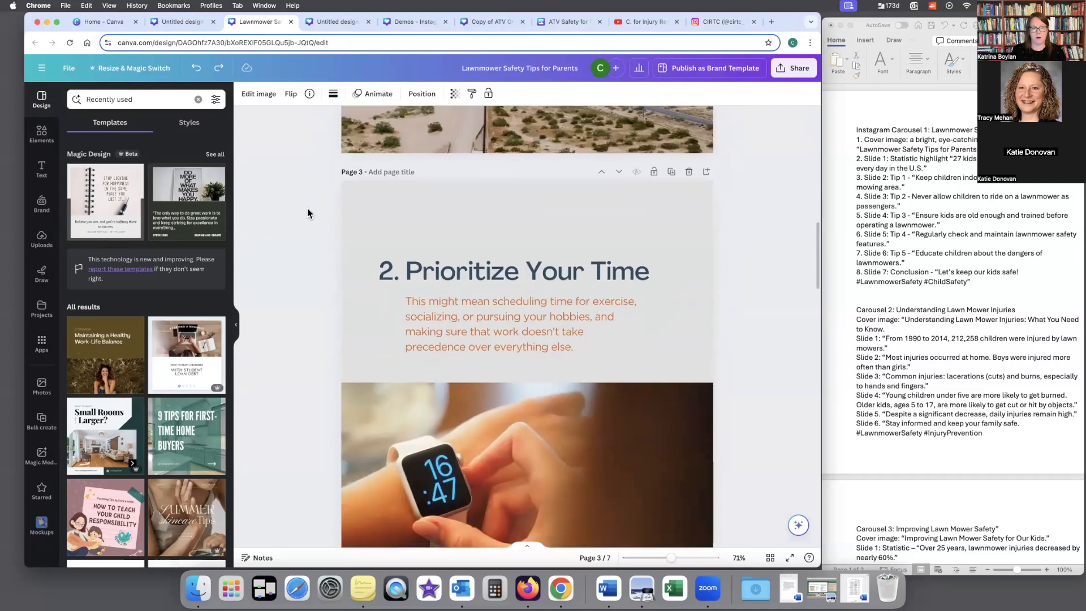
scroll(307, 210, up, 2)
Step: Switch to the untitled "5 Lawn Mowing Tips" design and look through its generated pages through page 6
click(337, 21)
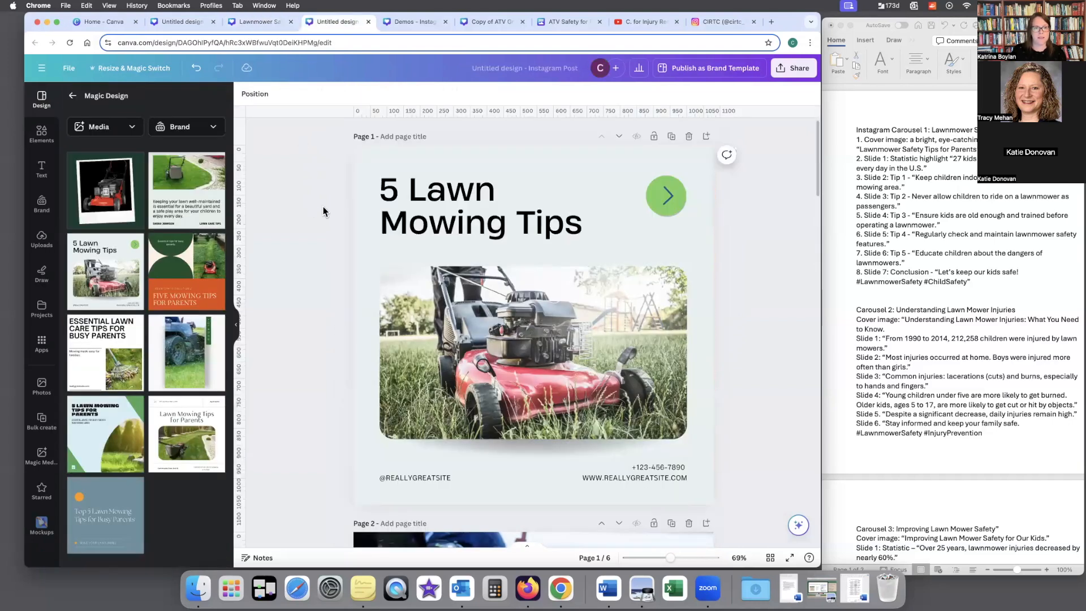
scroll(321, 207, down, 1)
scroll(322, 212, down, 5)
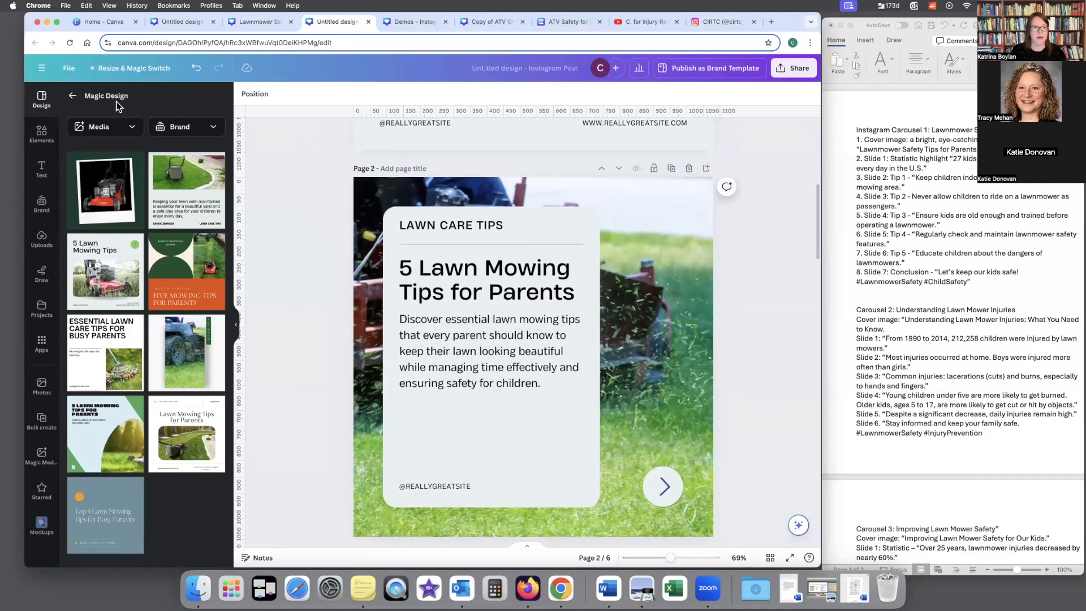
scroll(318, 230, down, 3)
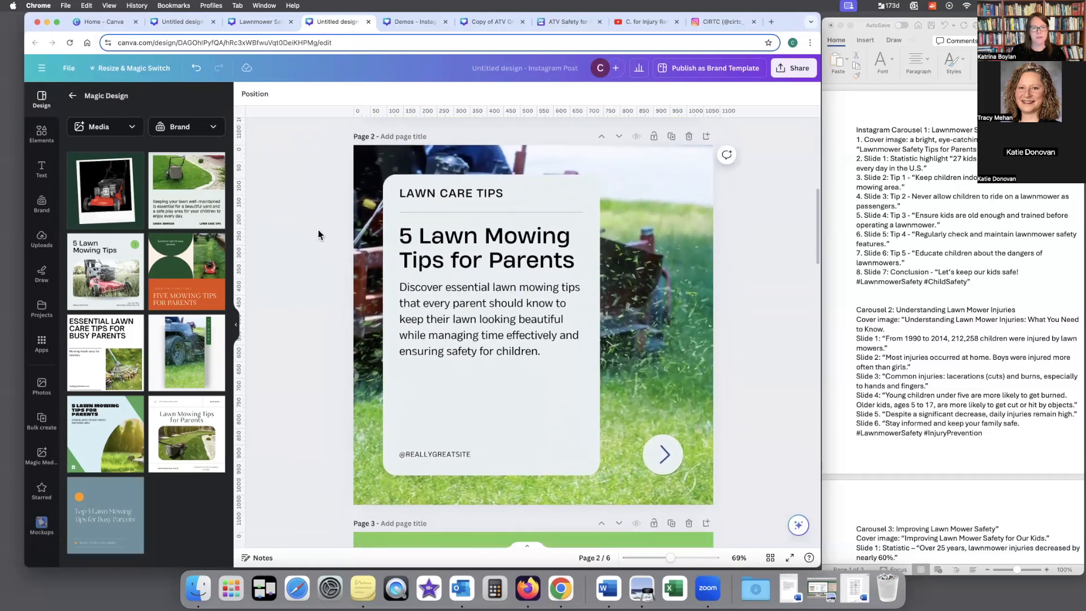
scroll(318, 232, down, 15)
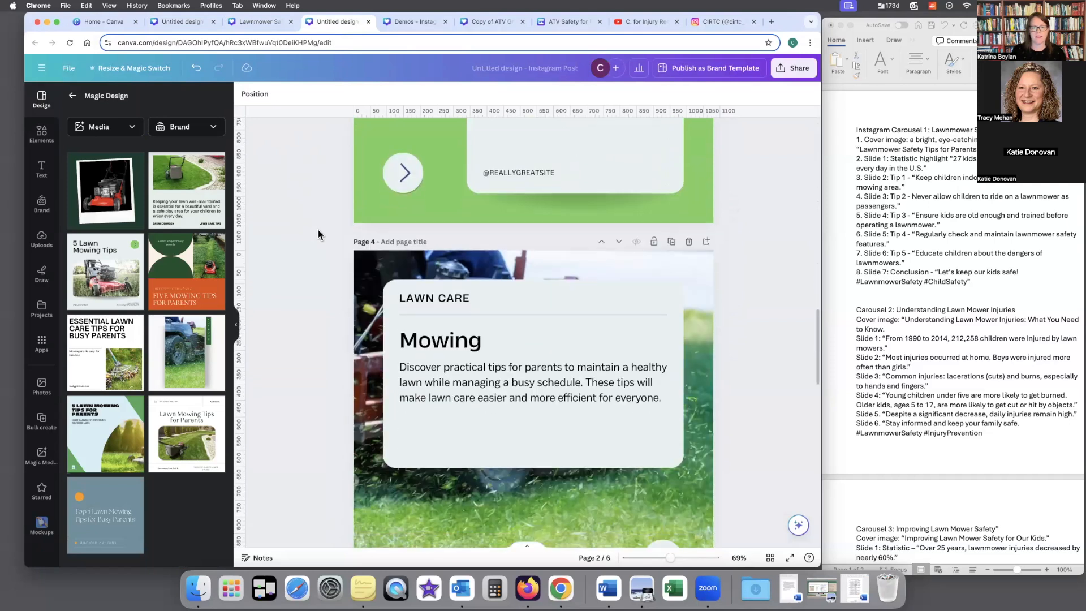
scroll(318, 232, down, 15)
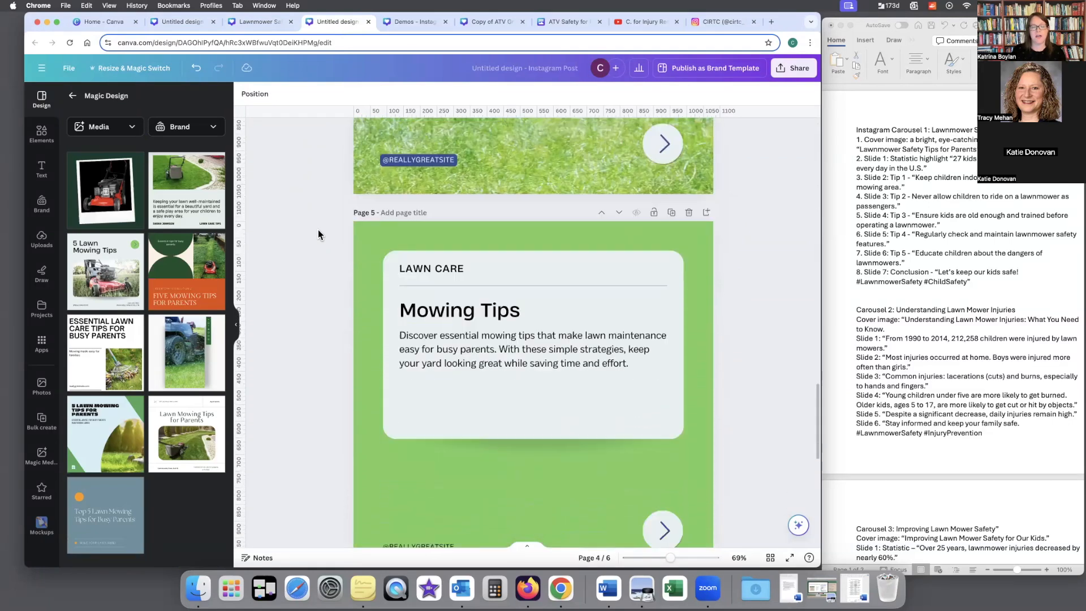
scroll(318, 229, down, 5)
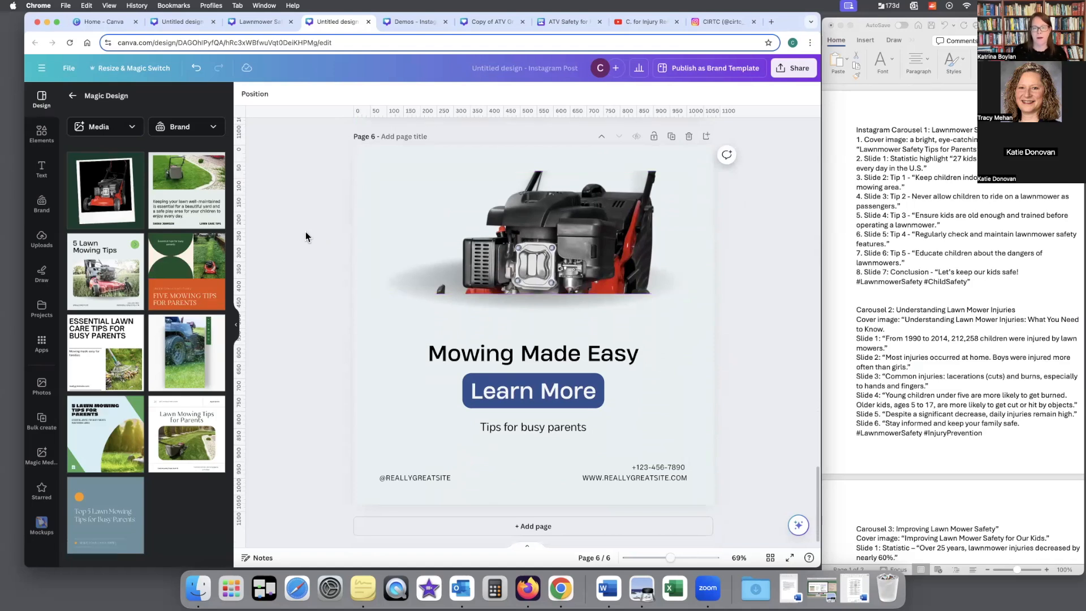
scroll(306, 236, up, 14)
scroll(305, 237, up, 20)
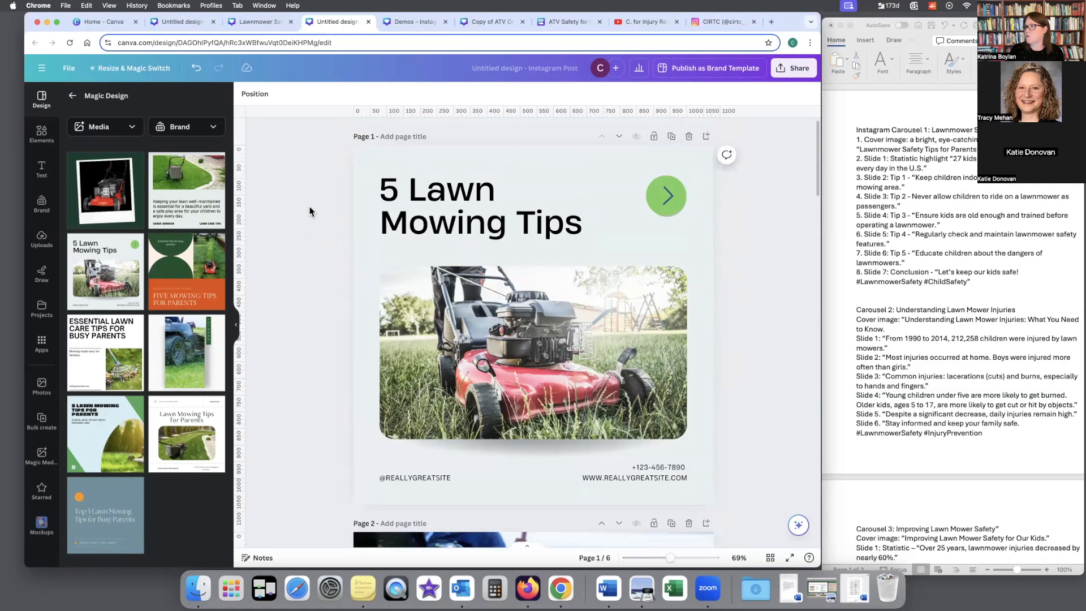
Step: Switch to the "Demos" design and search its templates for the recent query "best boss ever"
click(417, 23)
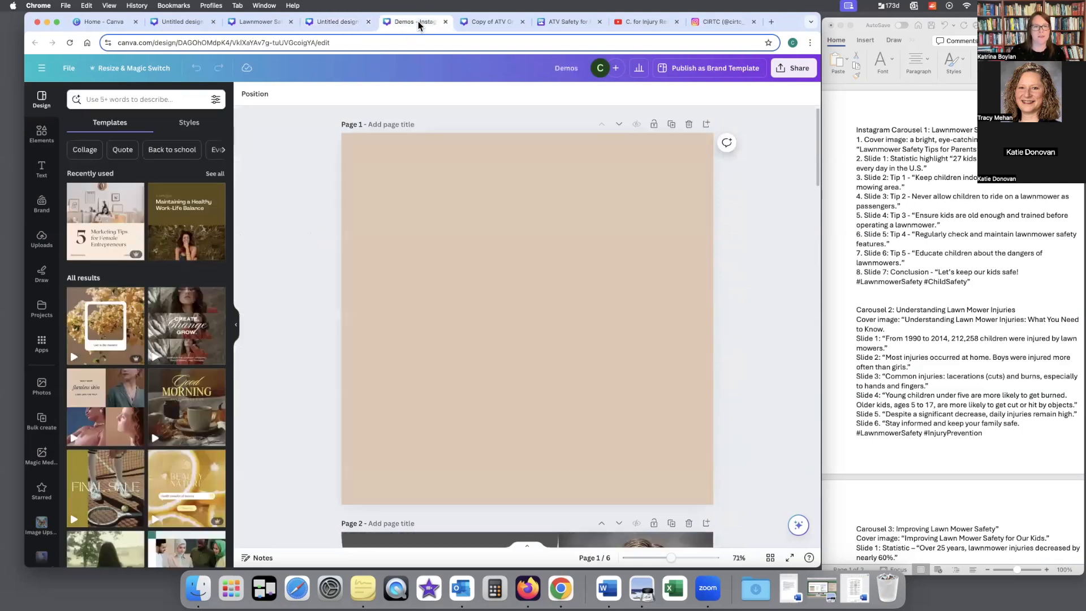
click(175, 98)
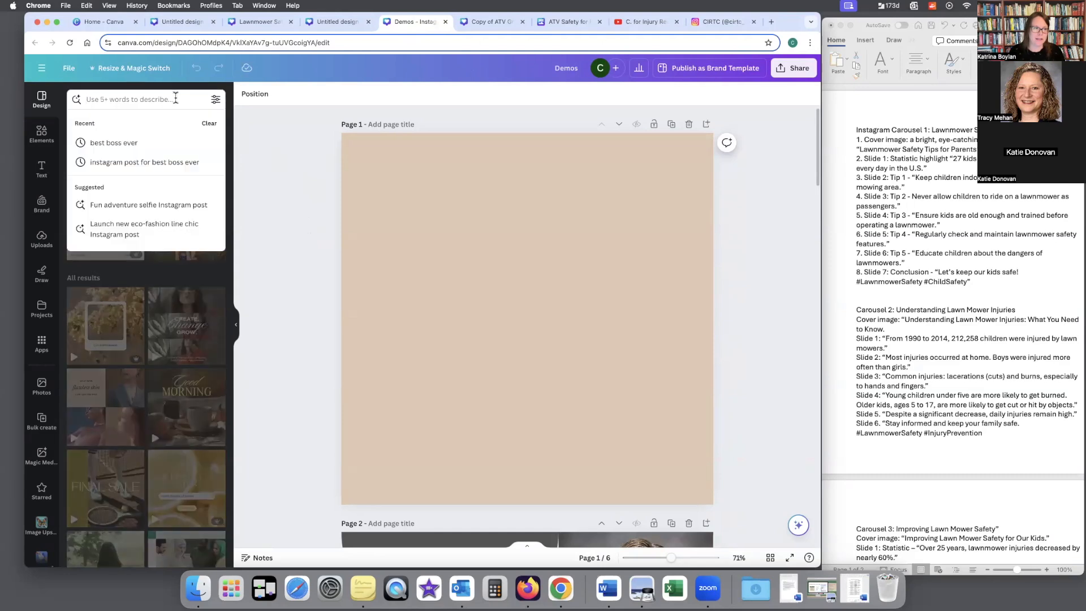
click(123, 148)
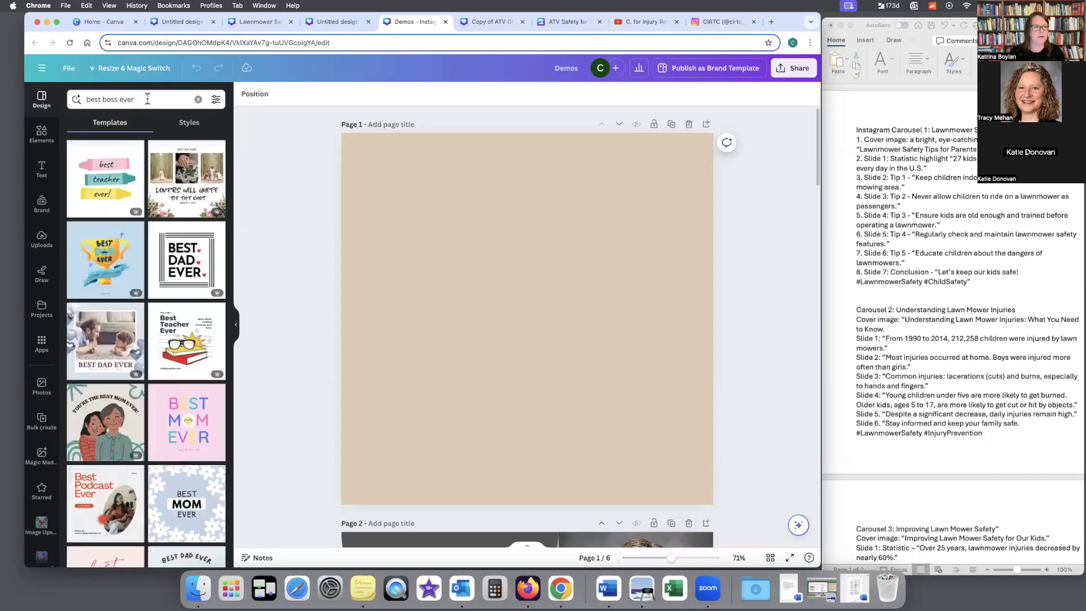
Step: Clear the recent template searches and empty the "best boss ever" query
click(163, 102)
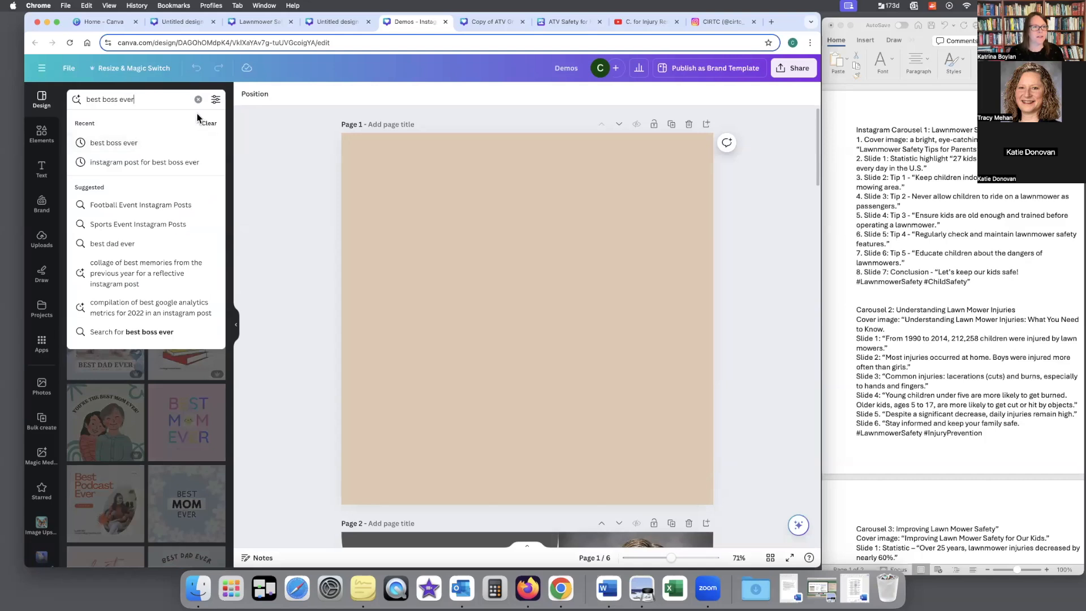
click(209, 123)
key(Return)
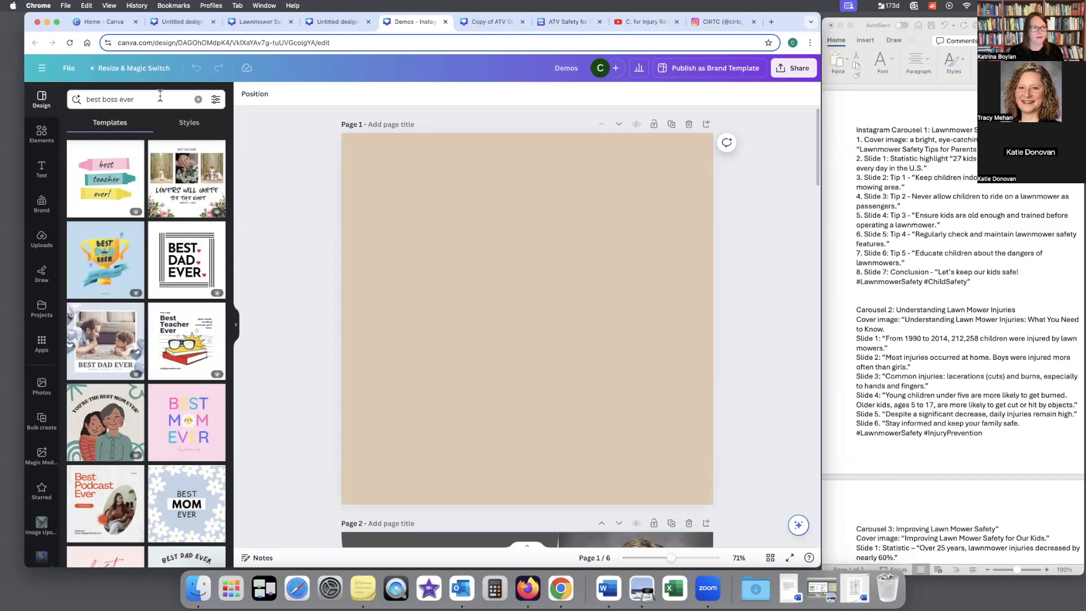
click(171, 100)
key(Return)
click(187, 99)
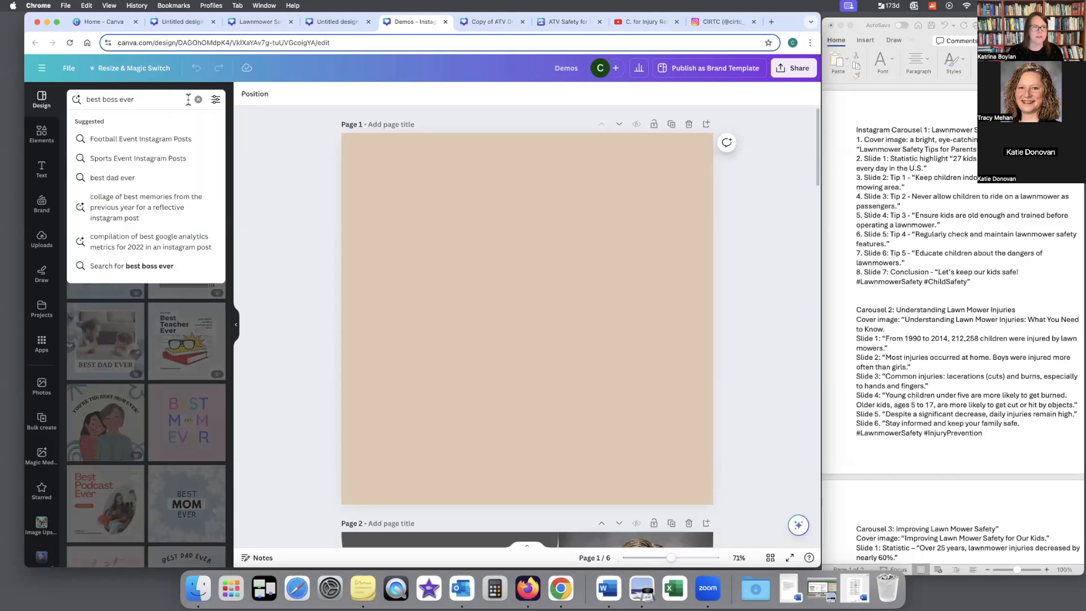
click(198, 100)
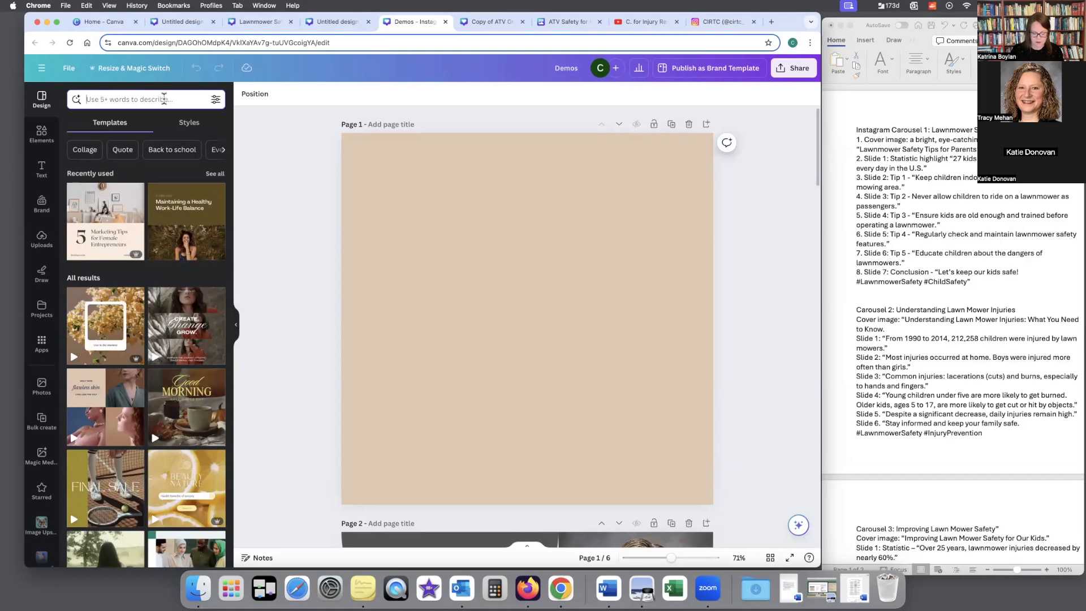
Step: Search the templates for "instagram post for best boss ever"
click(164, 99)
text(i)
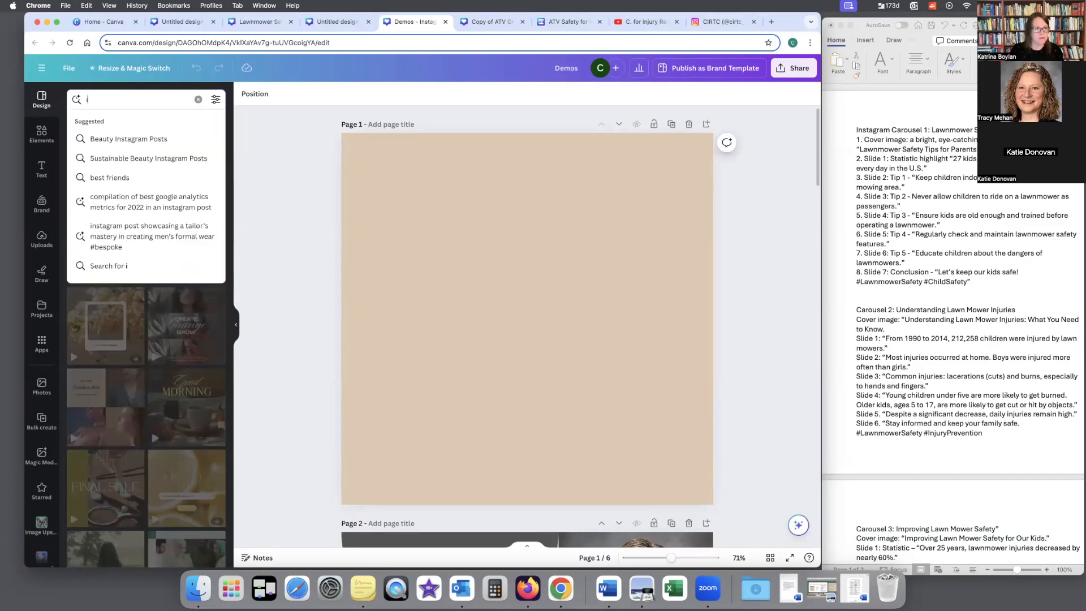
text(nstagram post for be)
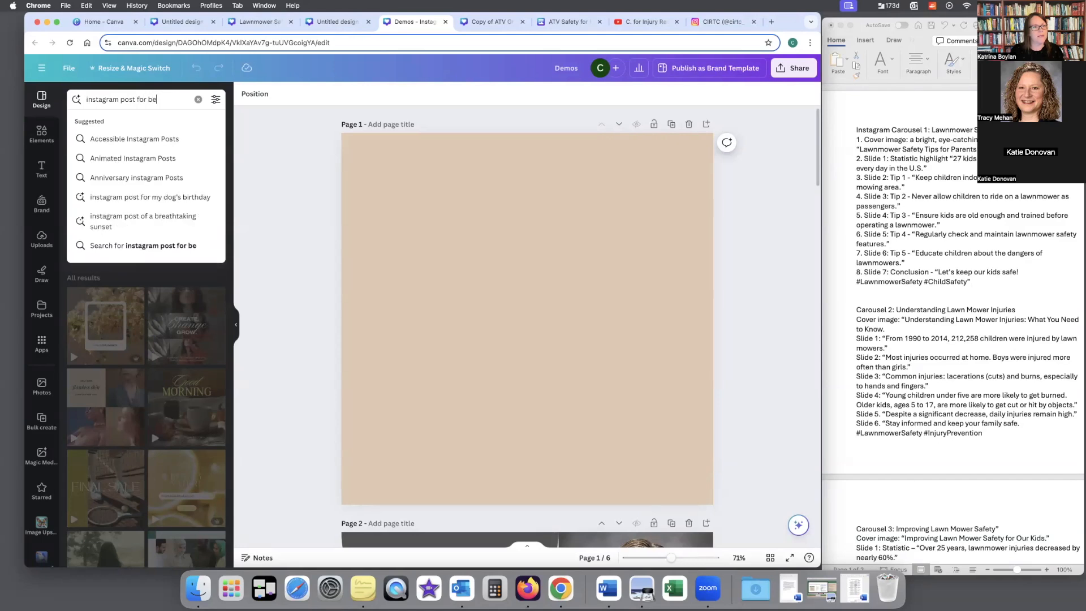
text(st boss ever)
key(Return)
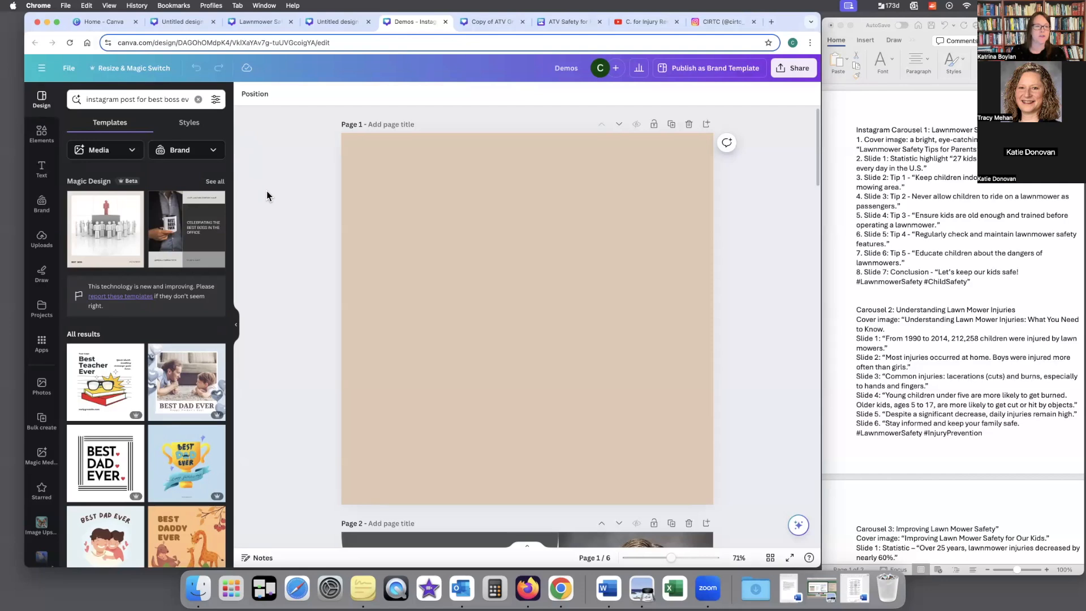
Step: Generate the full Magic Design results with the first uploaded portrait and apply the pink and navy "Celebrating the Best Boss" template to page 1
click(219, 182)
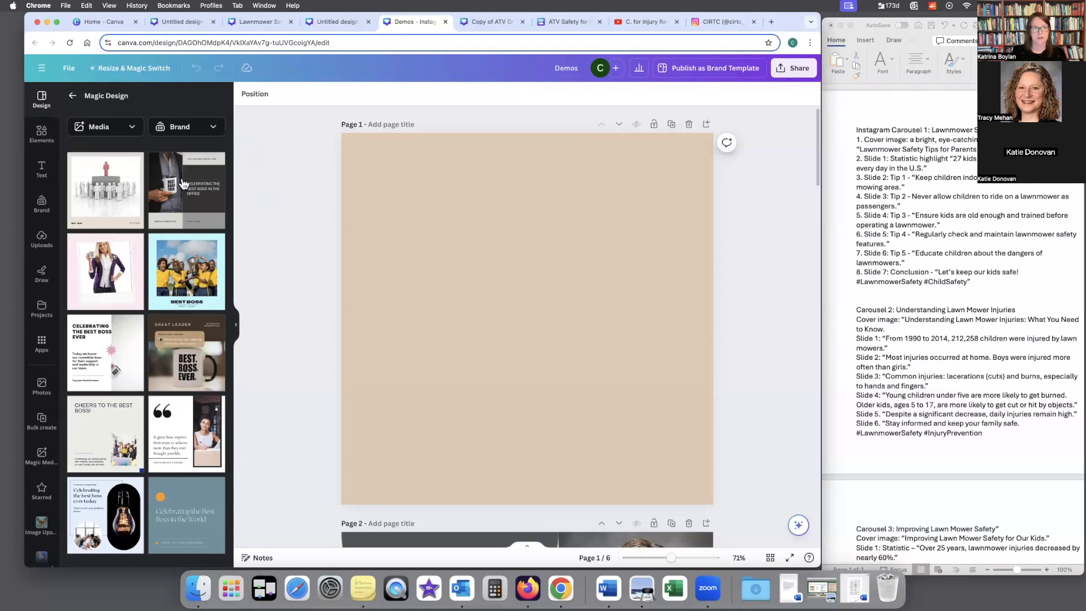
click(133, 134)
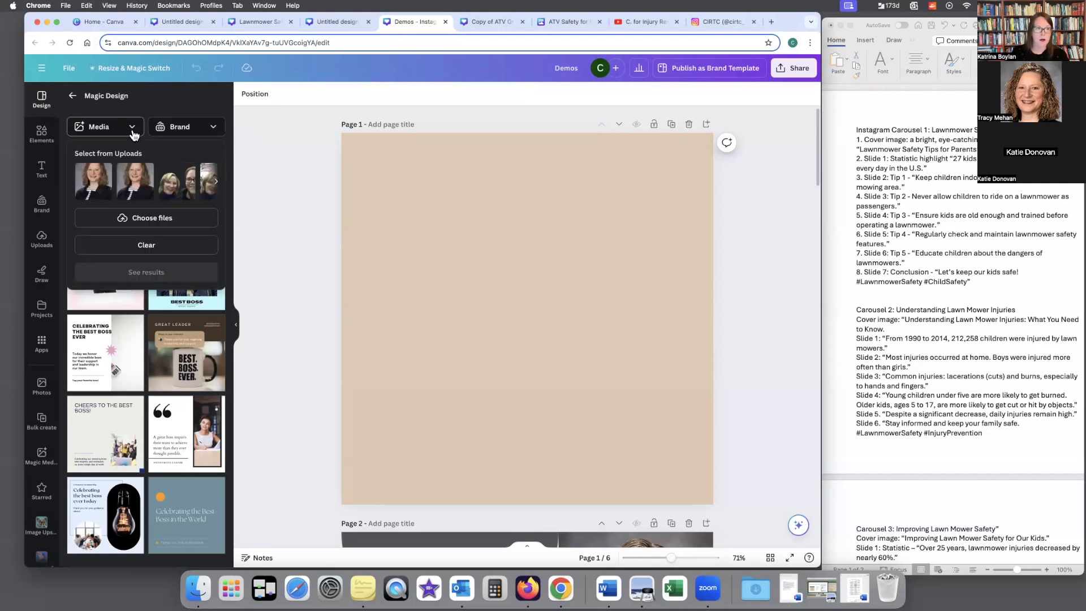
click(94, 181)
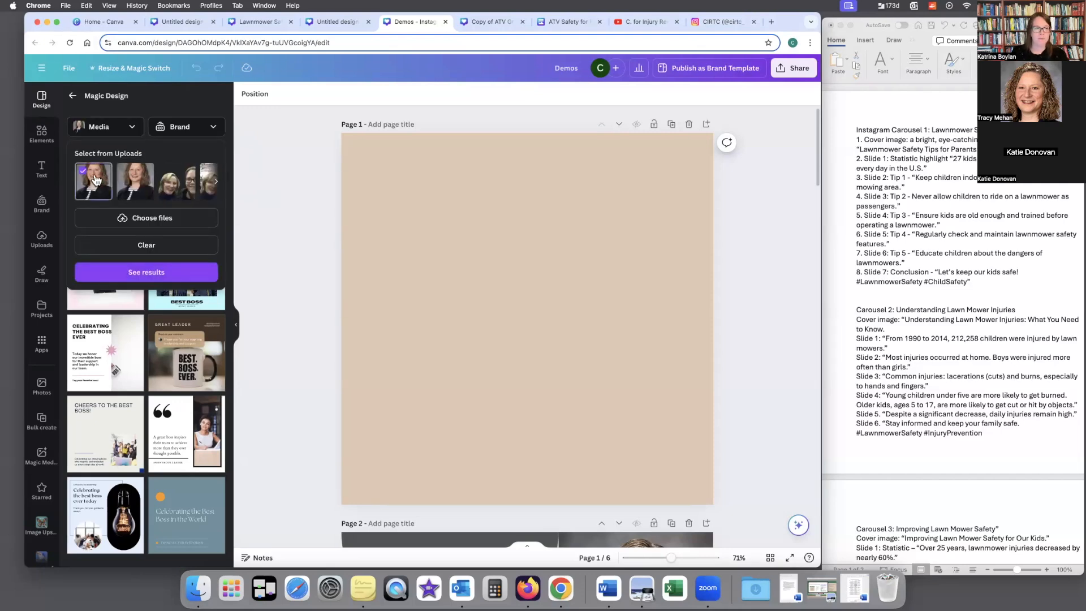
click(183, 274)
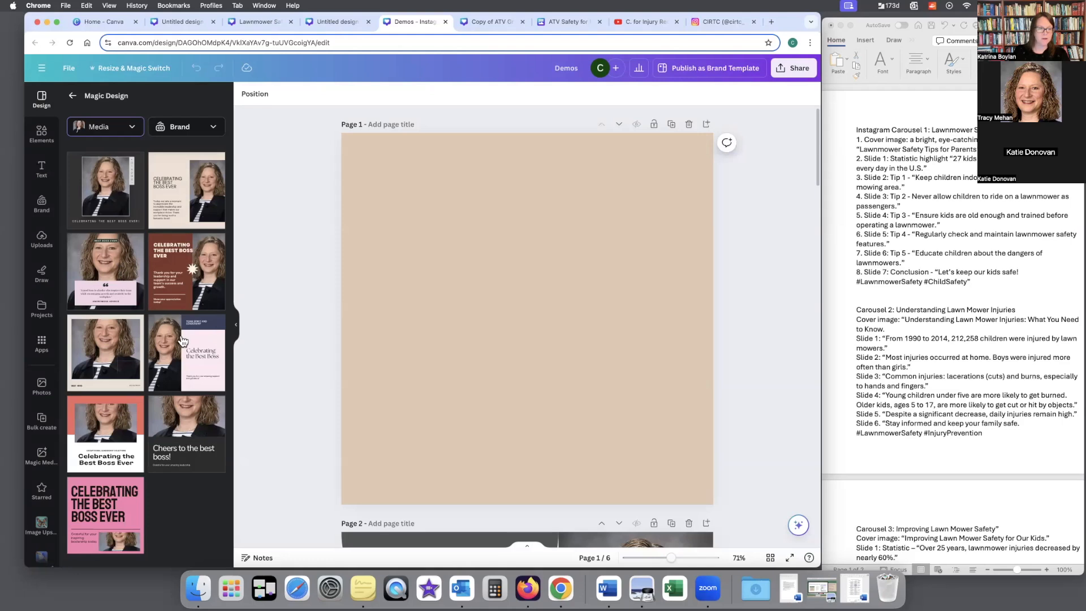
click(176, 360)
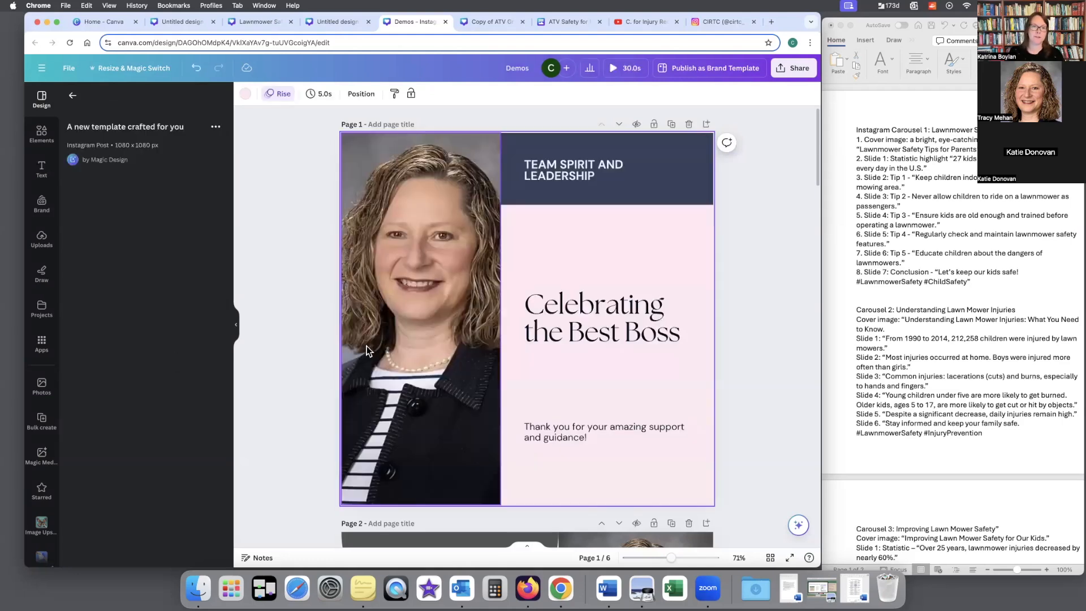
Step: Select the portrait on page 2 and open its image editing options
scroll(307, 339, down, 5)
scroll(307, 338, down, 6)
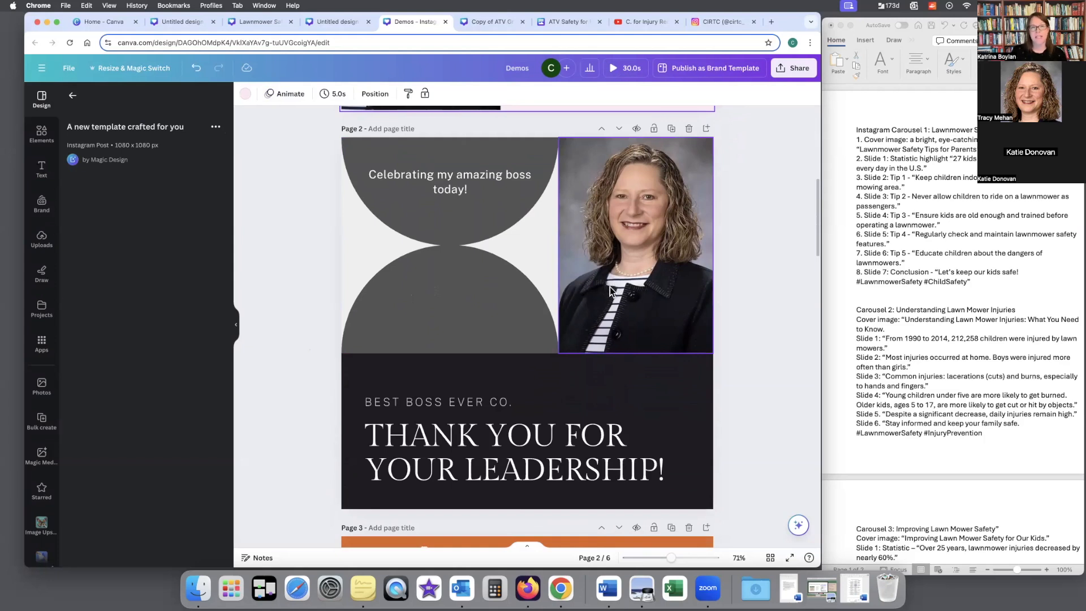
click(620, 263)
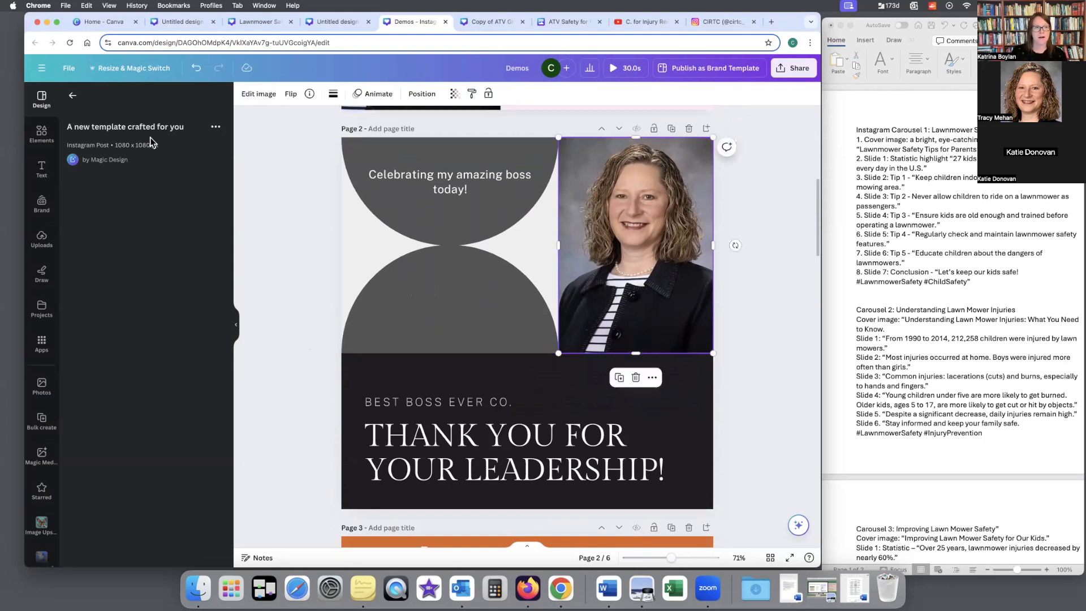
click(72, 95)
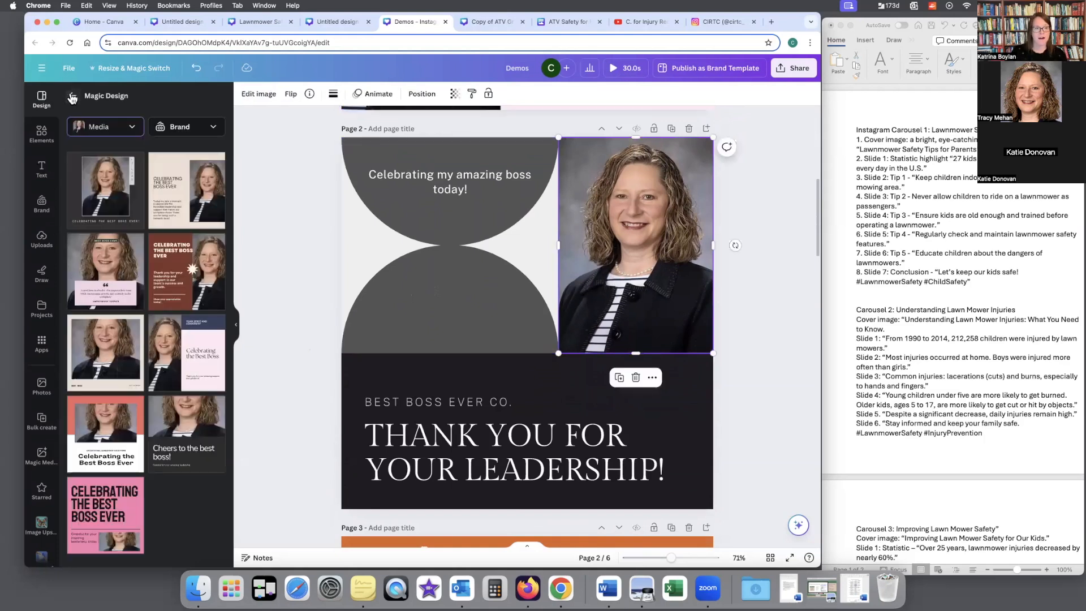
click(236, 326)
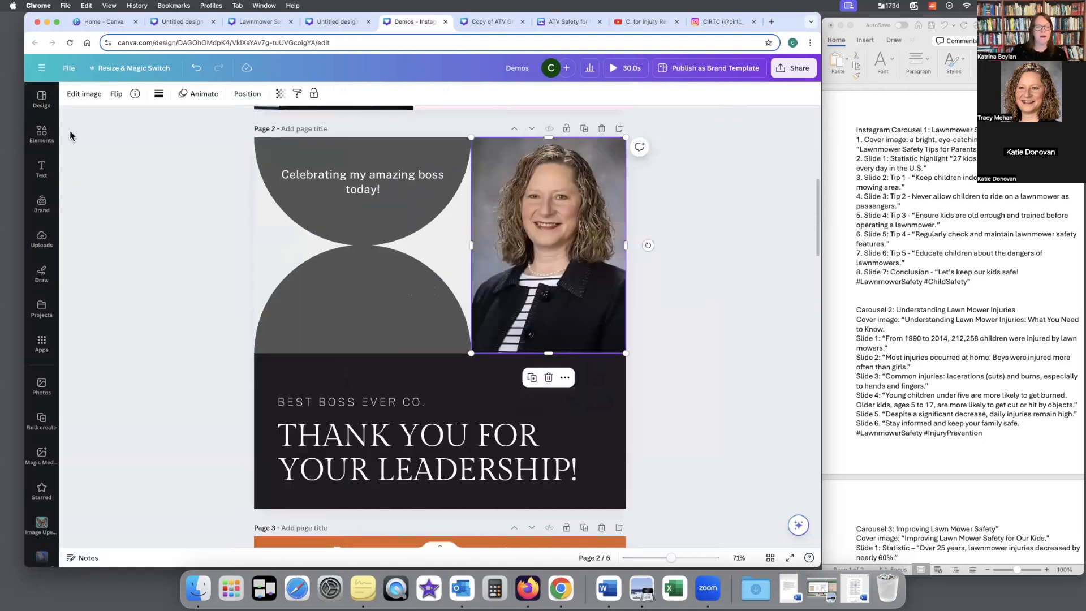
click(85, 94)
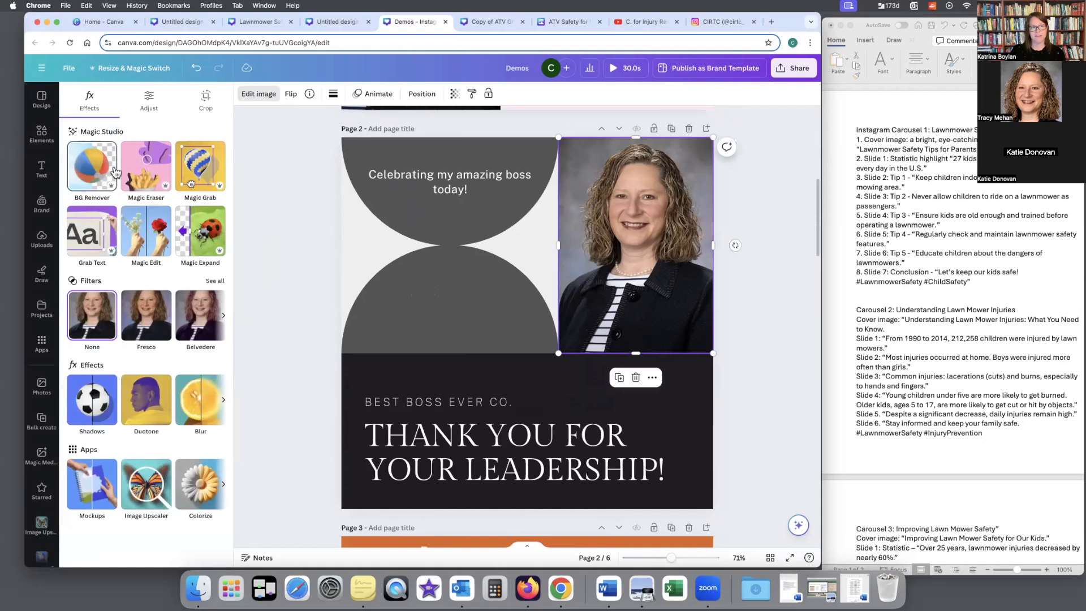
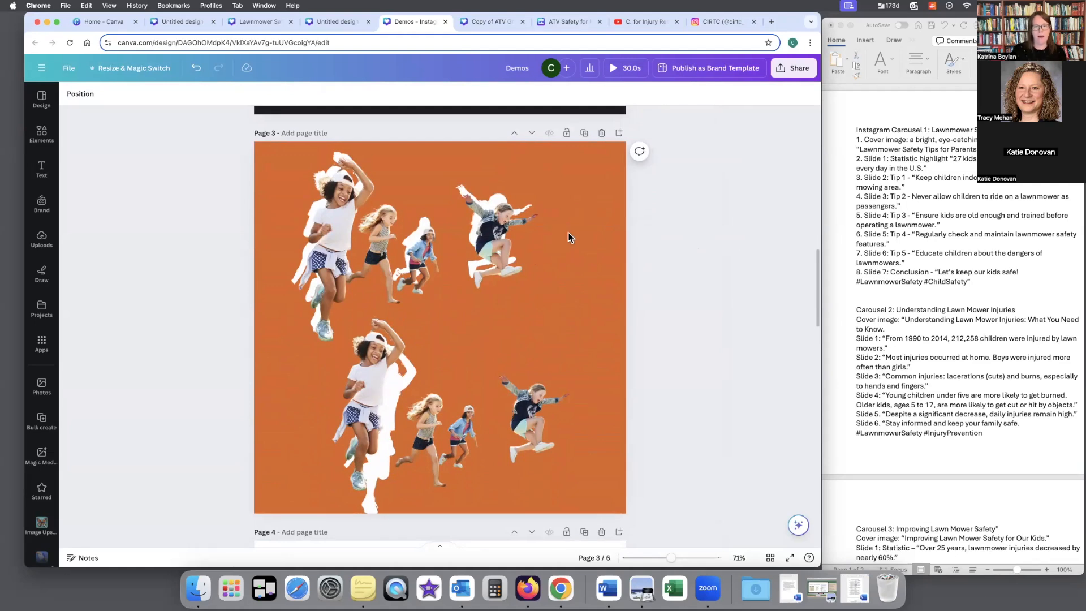
Step: Place the recently used photo of running and jumping children on page 3, and delete it
click(569, 233)
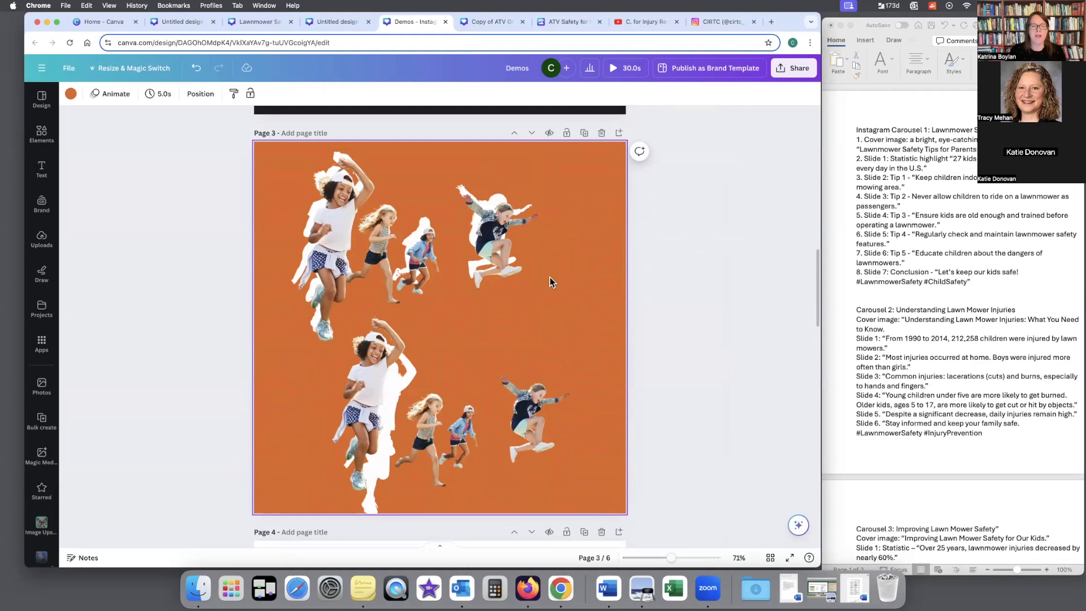
click(574, 357)
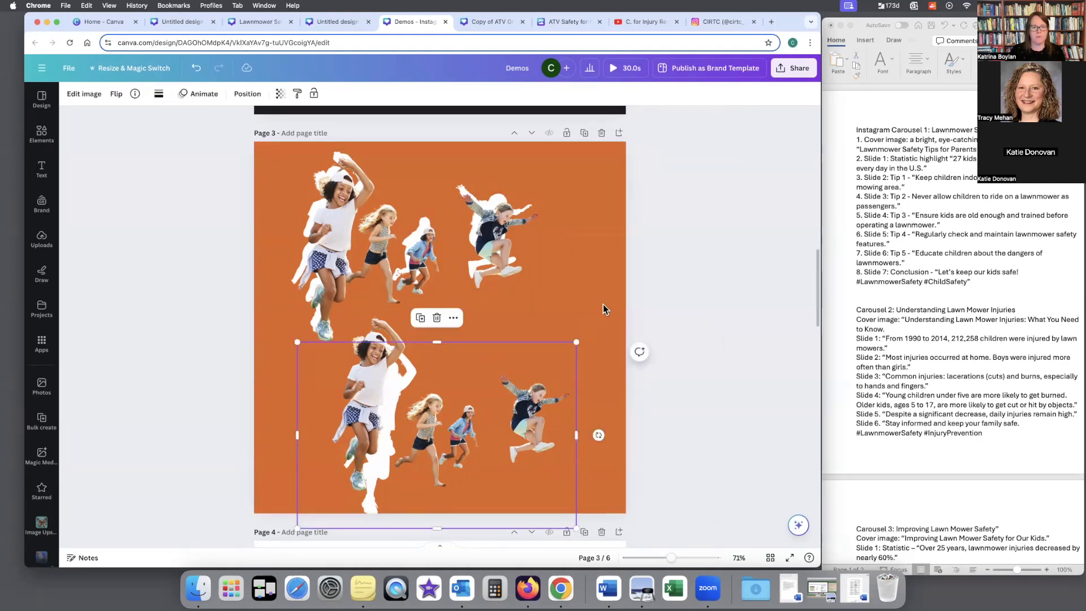
click(181, 194)
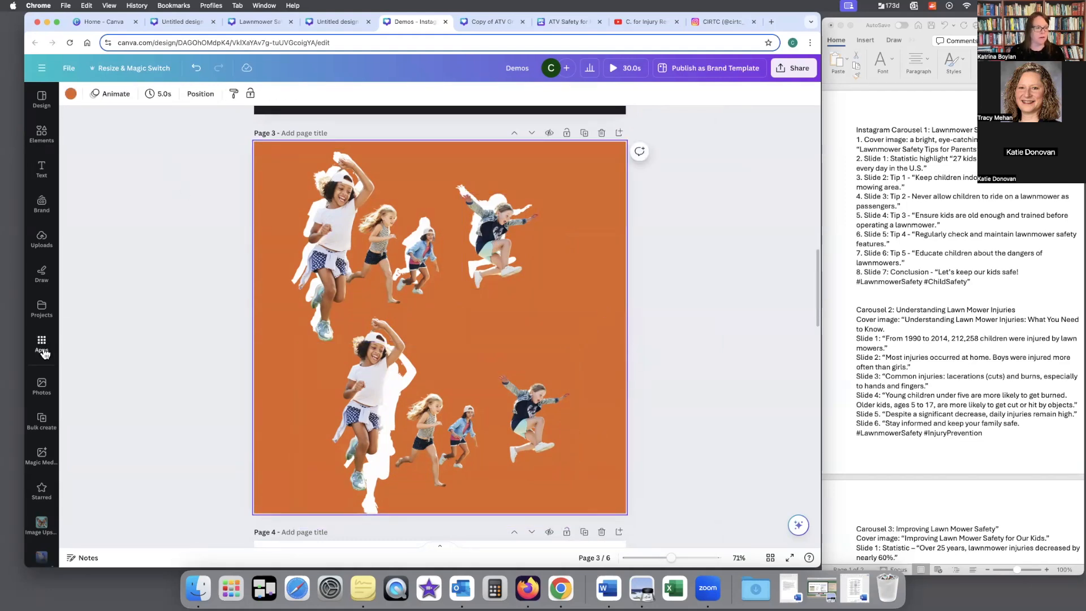
click(41, 386)
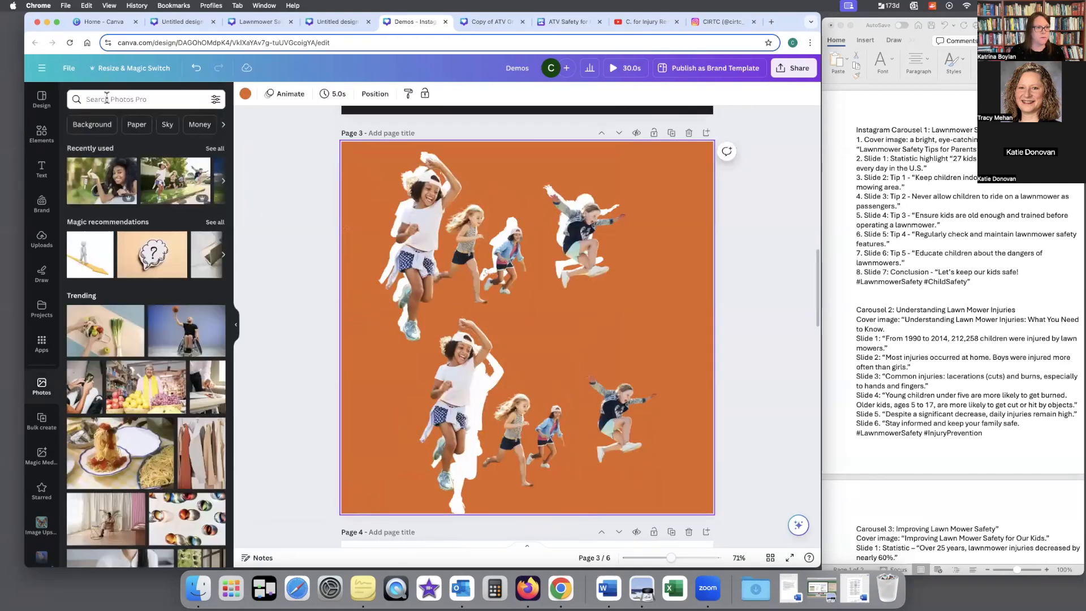
click(171, 187)
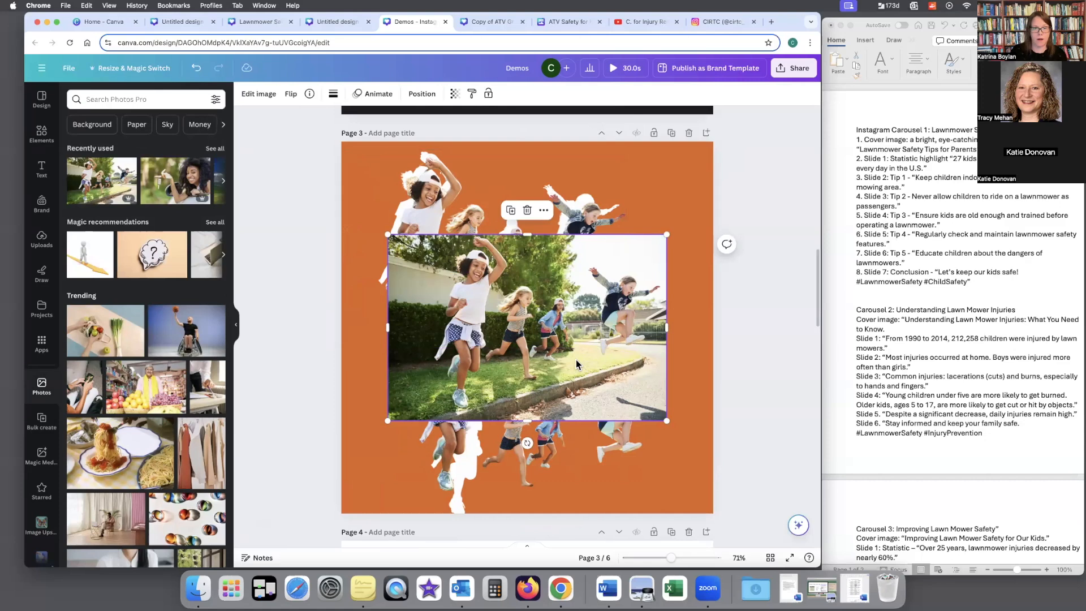
key(Delete)
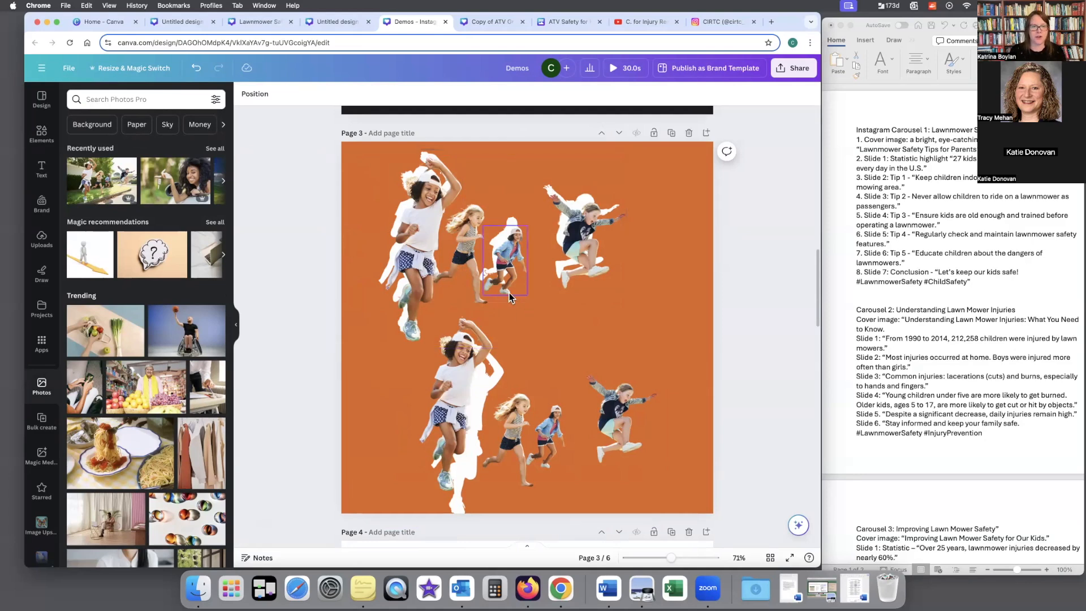
Step: Use Magic Grab to separate the blonde running girl from the upper image on page 3, and shift her slightly from her original spot
click(509, 258)
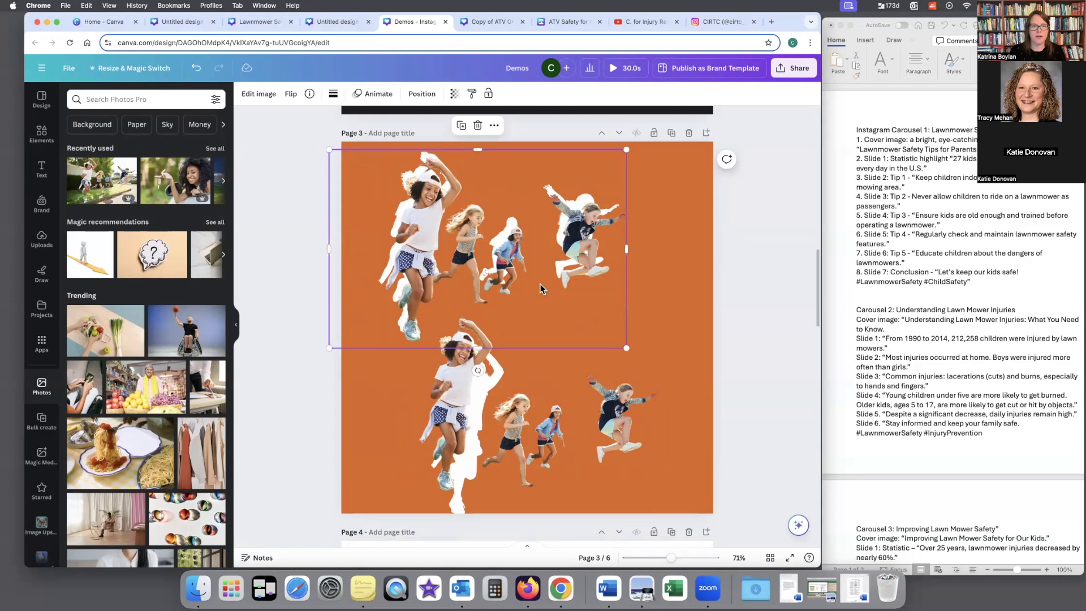
click(255, 94)
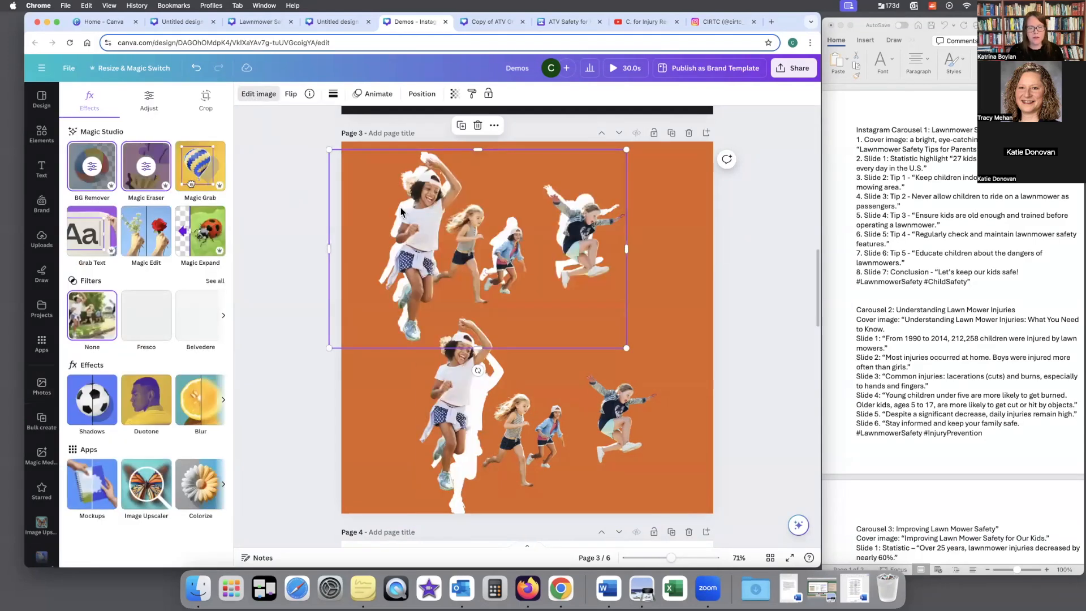
click(207, 172)
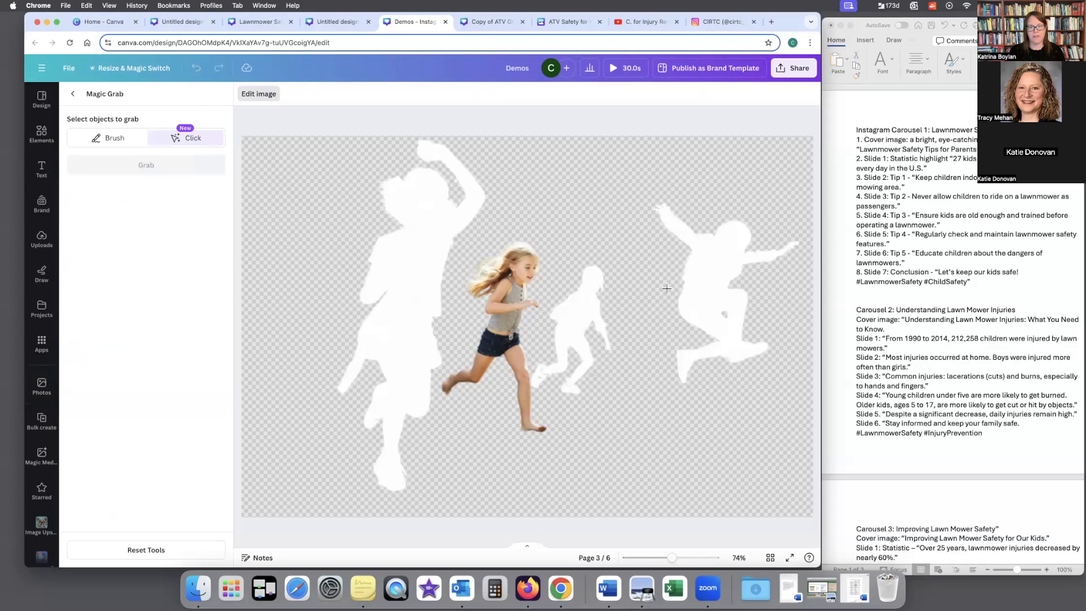
click(514, 275)
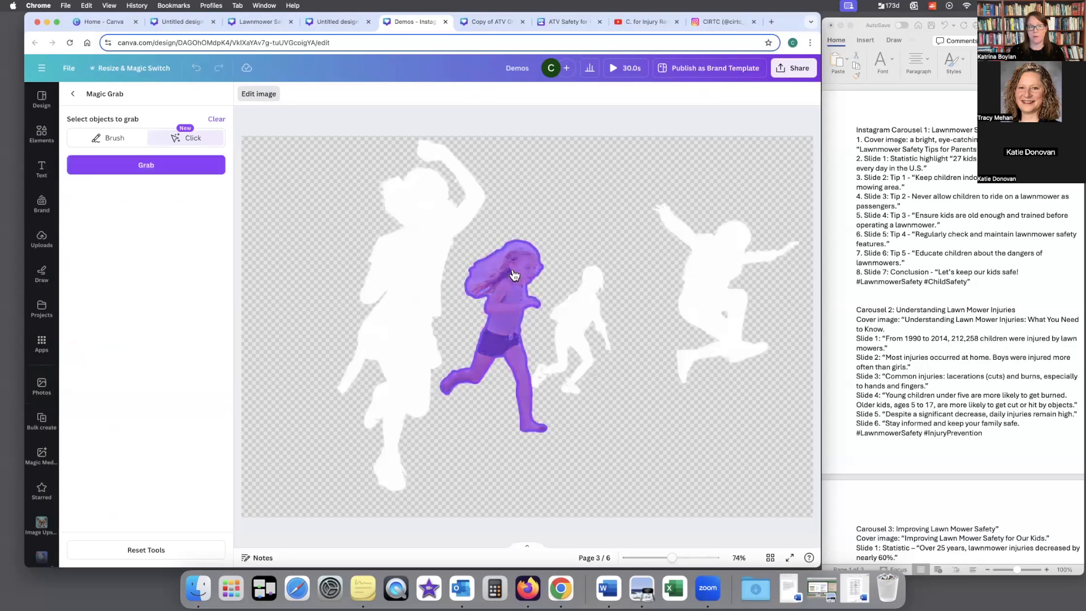
click(162, 167)
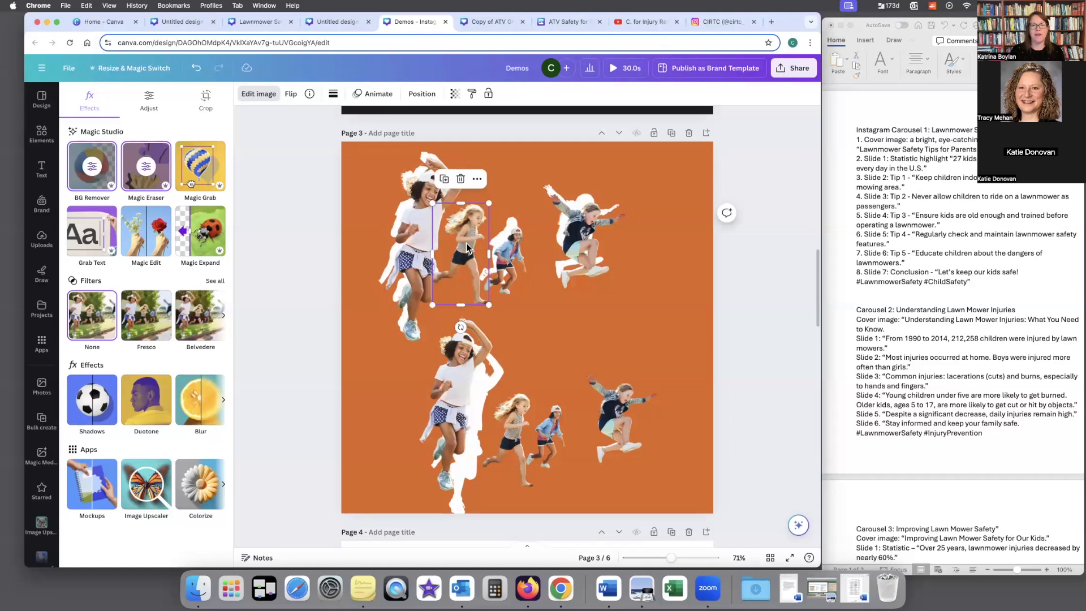
drag(468, 239, 475, 247)
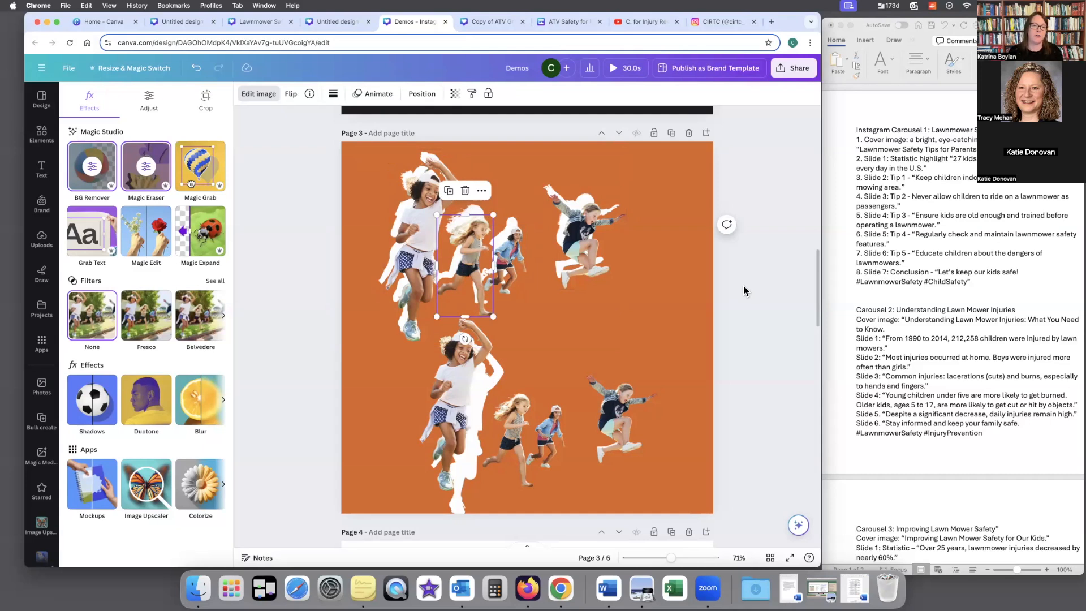
Step: Erase the car key hanging from the woman's finger in the page 4 photo with the Magic Eraser brush
scroll(743, 291, down, 1)
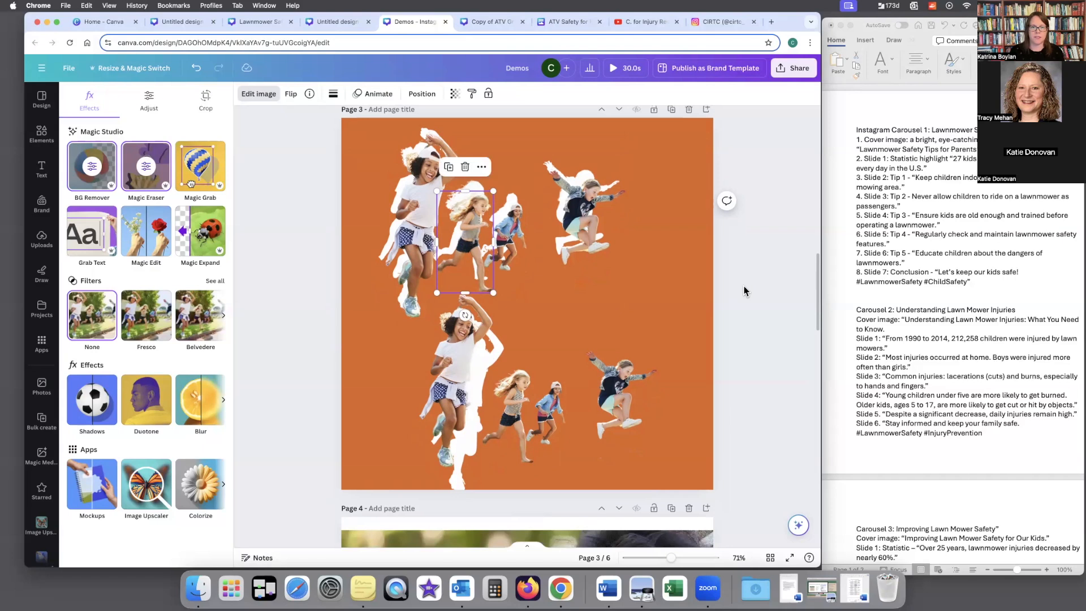
scroll(744, 291, down, 7)
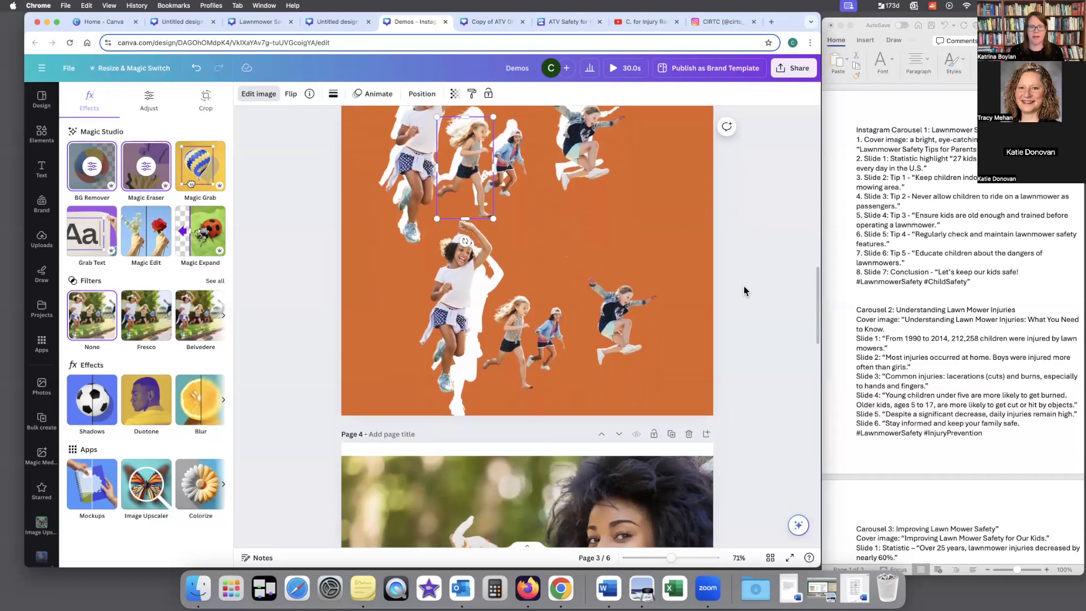
scroll(743, 291, down, 8)
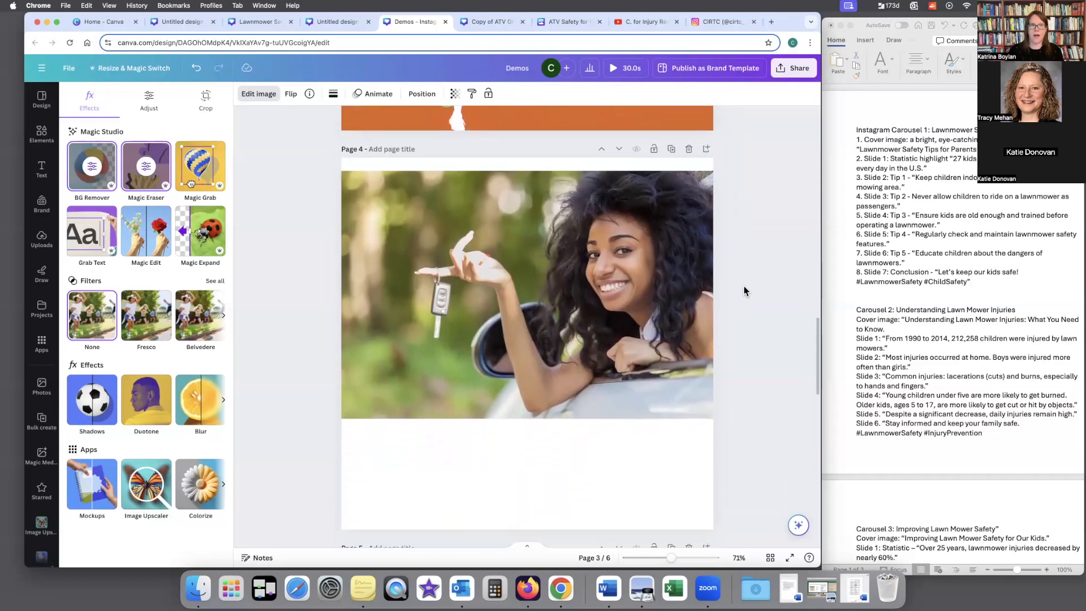
scroll(744, 291, down, 1)
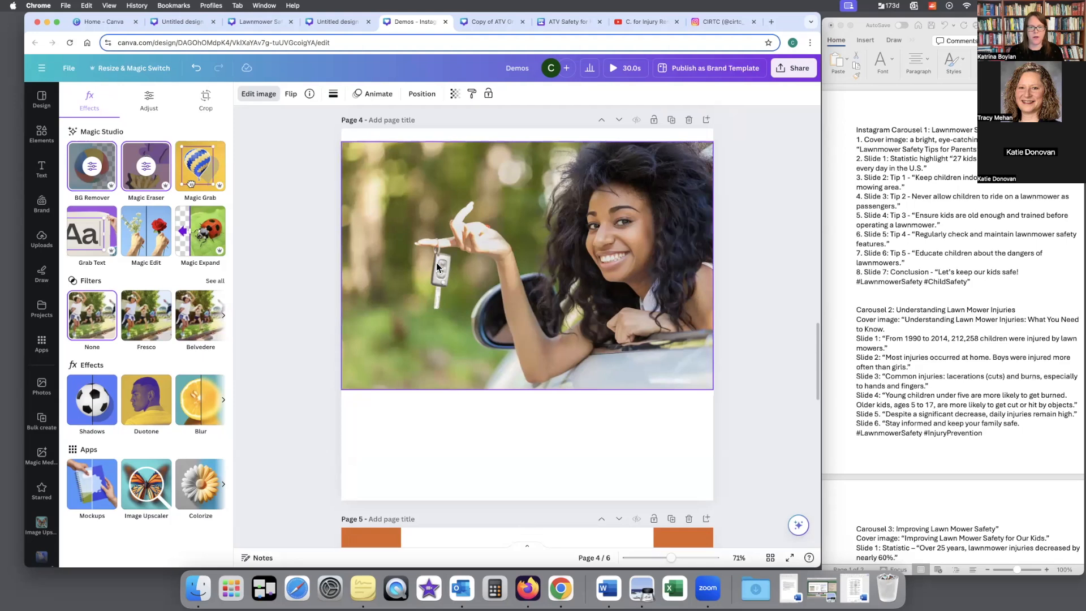
click(526, 282)
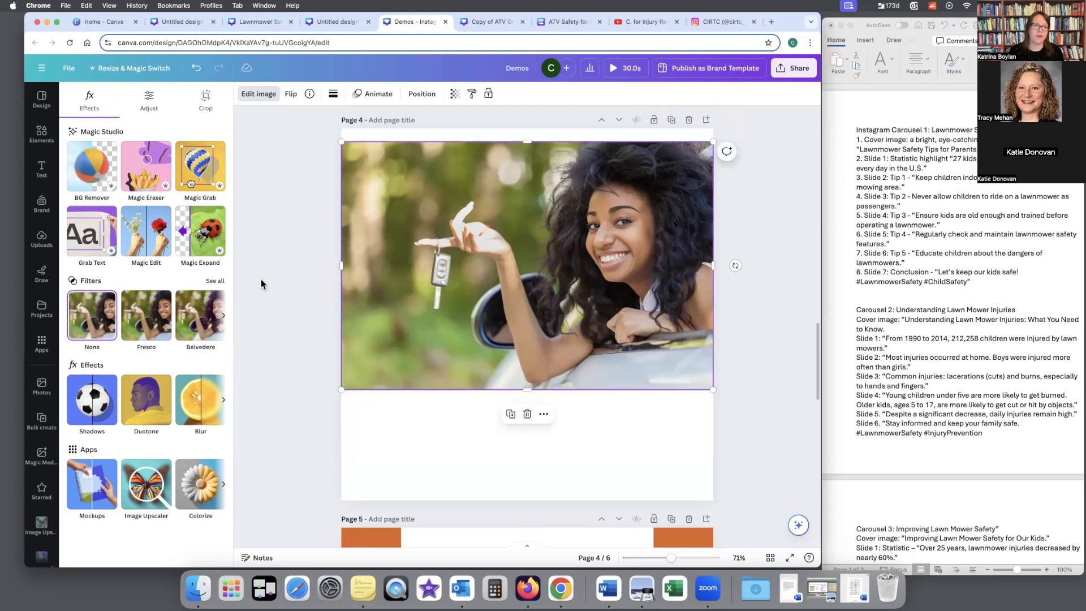
click(142, 165)
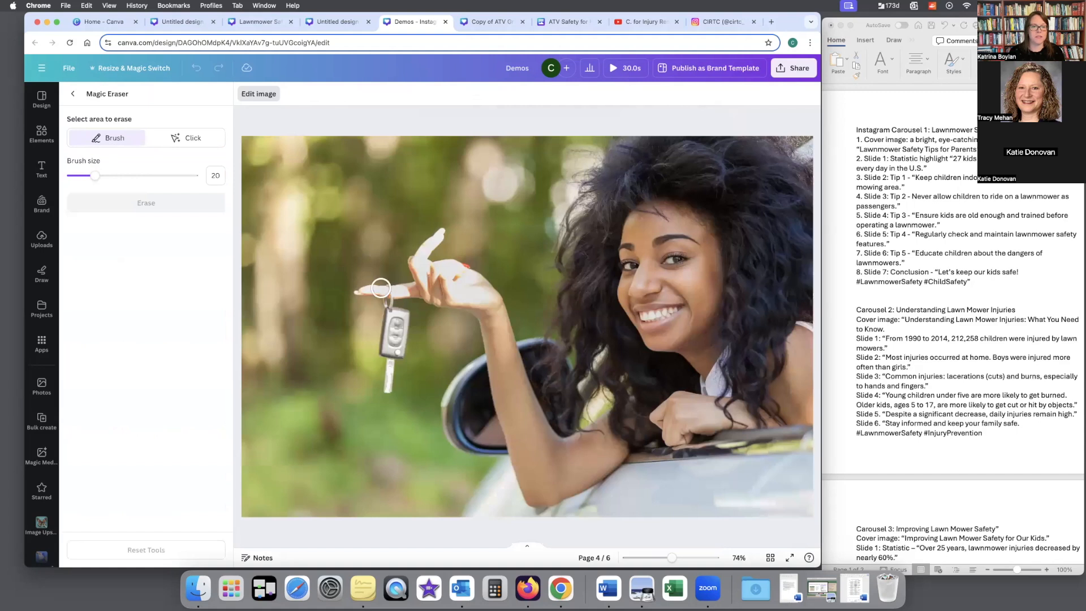
click(409, 316)
mouse_move(409, 315)
mouse_down()
mouse_move(380, 320)
mouse_move(377, 391)
mouse_move(405, 317)
mouse_move(388, 383)
mouse_up()
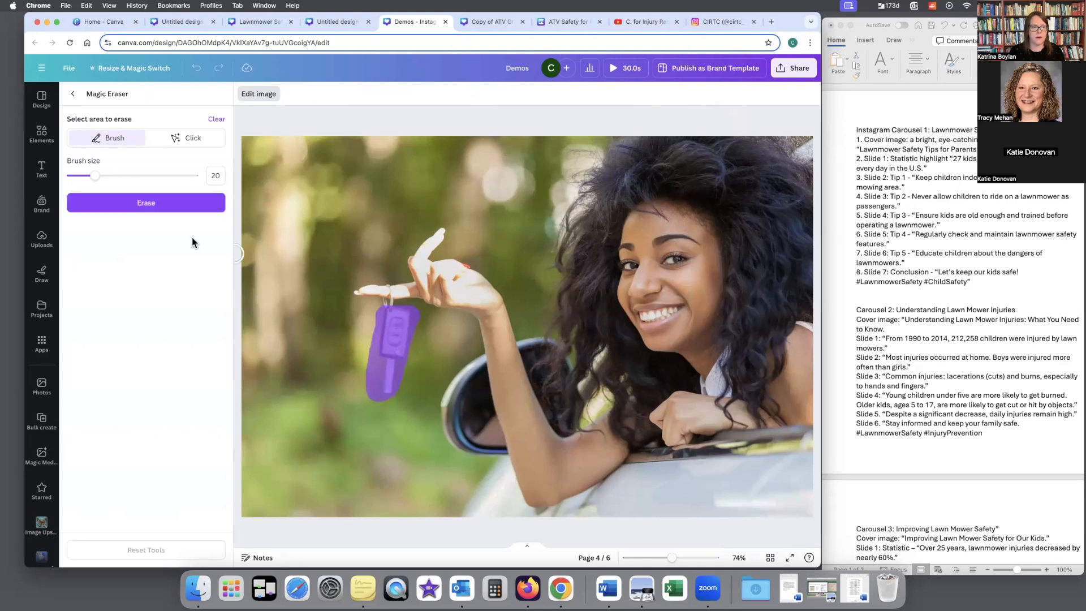
click(151, 208)
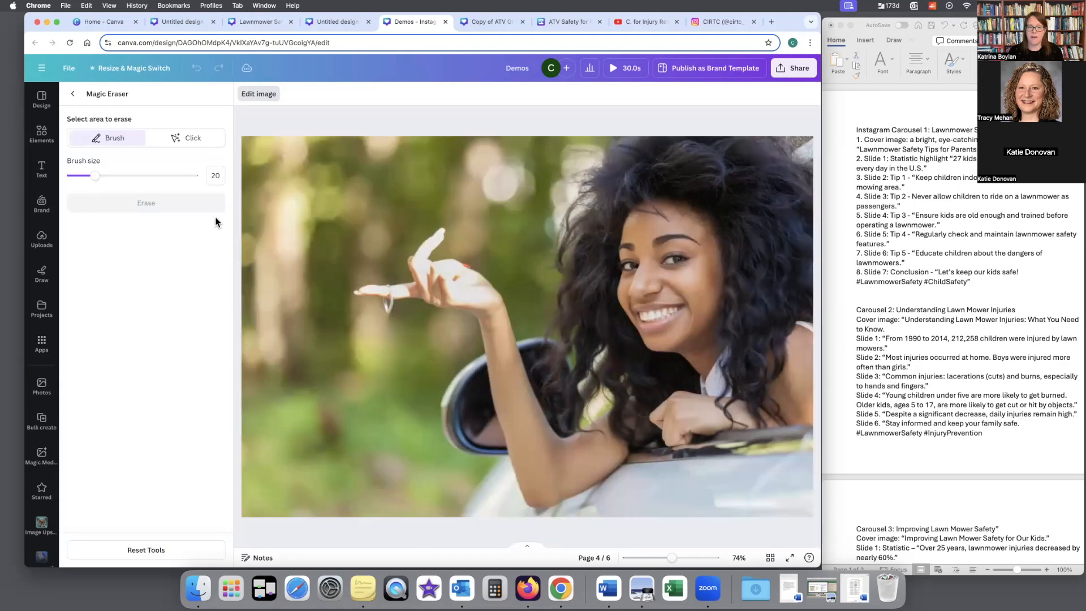
click(72, 94)
Step: Brush a bottle-sized area below the woman's finger with Magic Edit and generate replacements from the prompt "add water bottle"
click(148, 243)
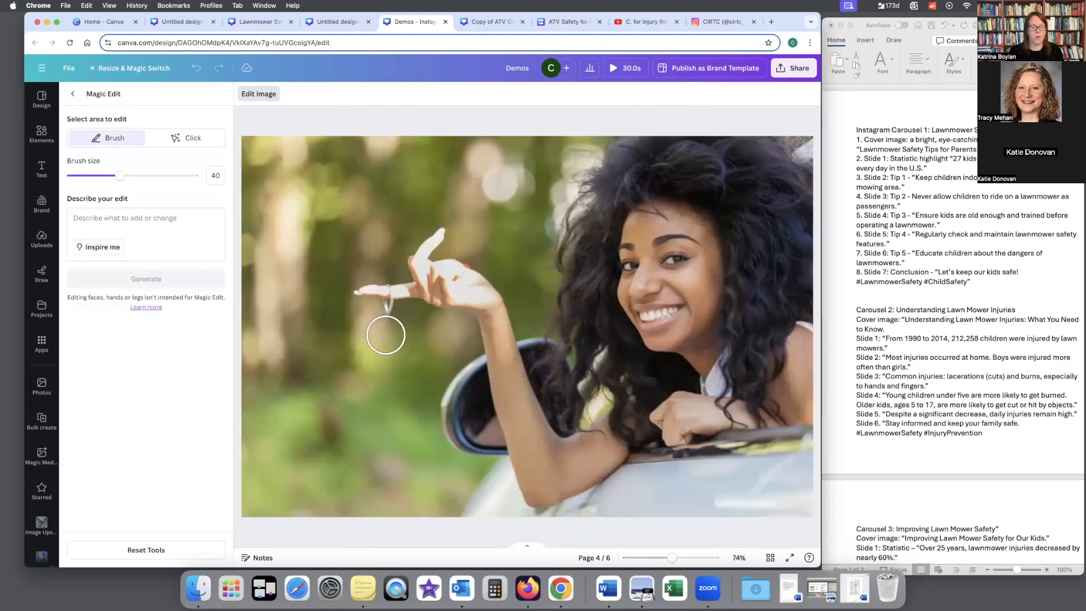
mouse_move(384, 326)
mouse_down()
mouse_move(369, 391)
mouse_move(379, 466)
mouse_move(397, 454)
mouse_move(404, 335)
mouse_move(381, 326)
mouse_move(396, 443)
mouse_up()
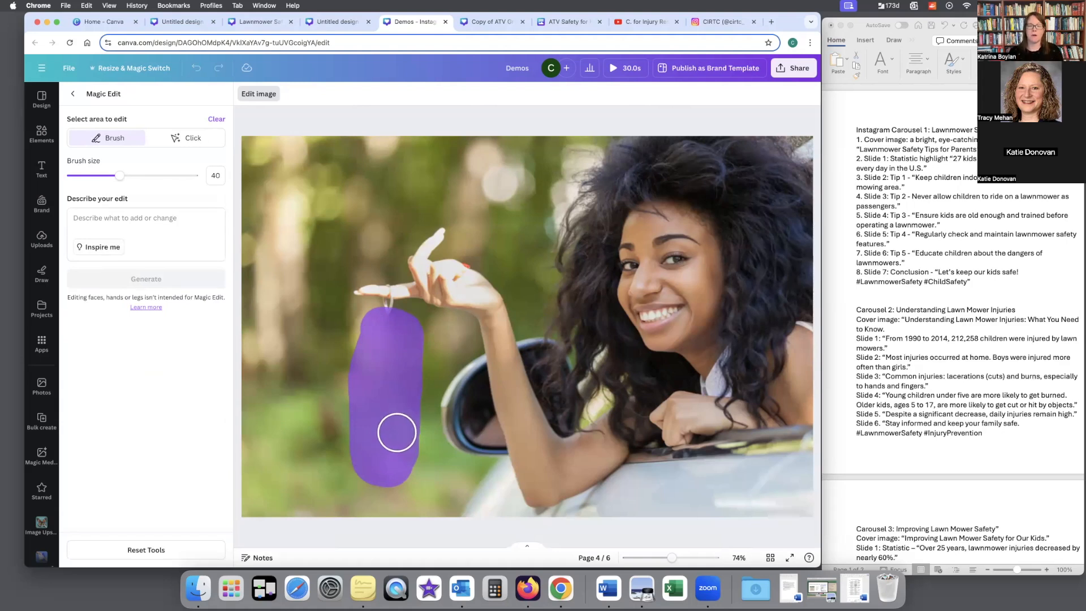
click(163, 229)
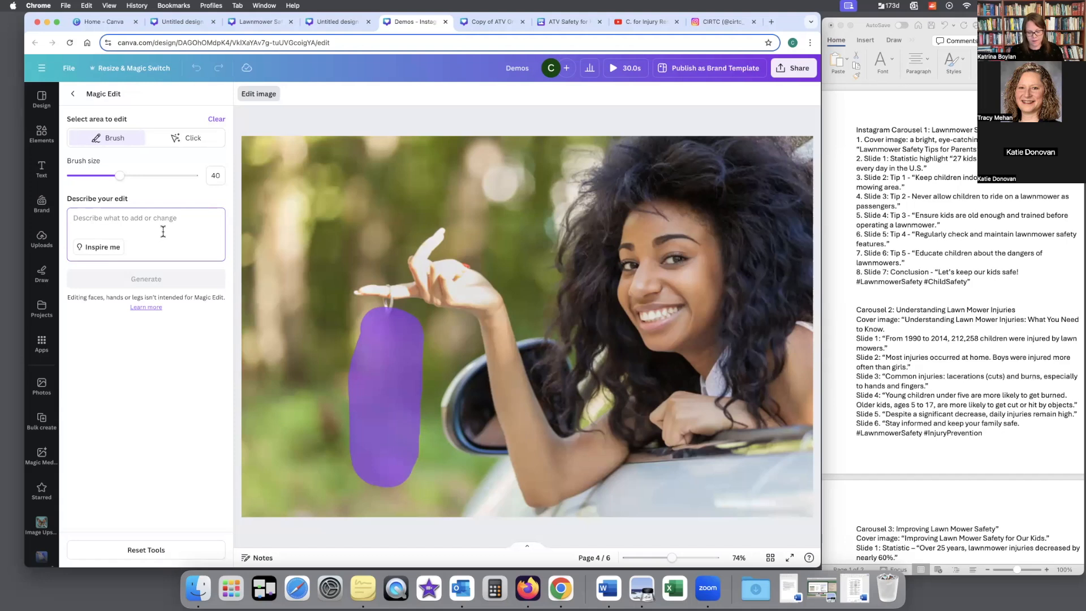
text(A)
key(BackSpace)
key(BackSpace)
key(BackSpace)
text(Pu)
key(BackSpace)
key(BackSpace)
text(a)
key(BackSpace)
text(addd)
text( water bottle)
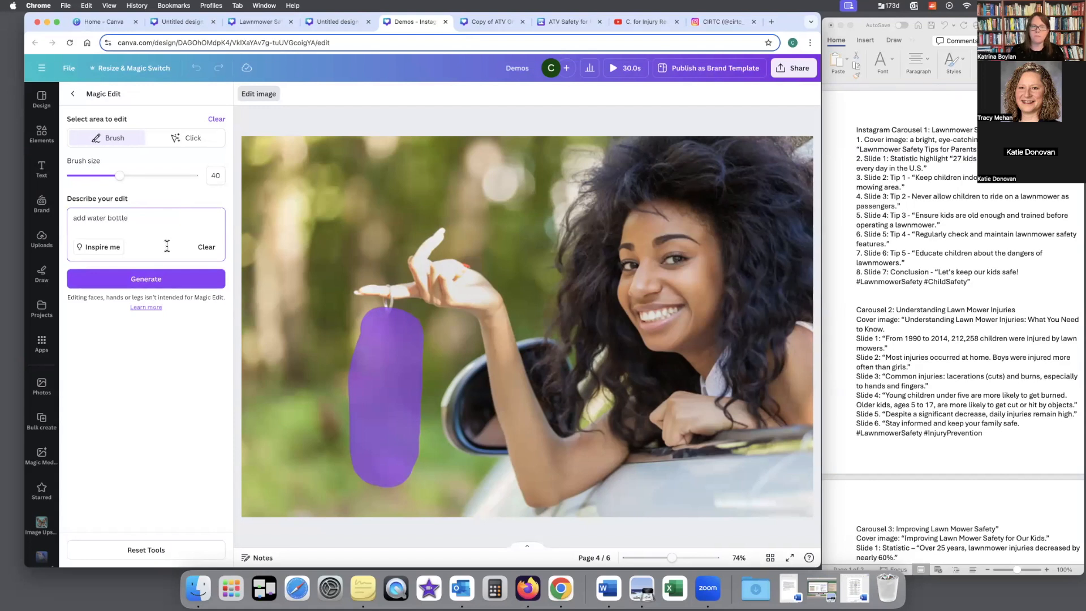
click(164, 277)
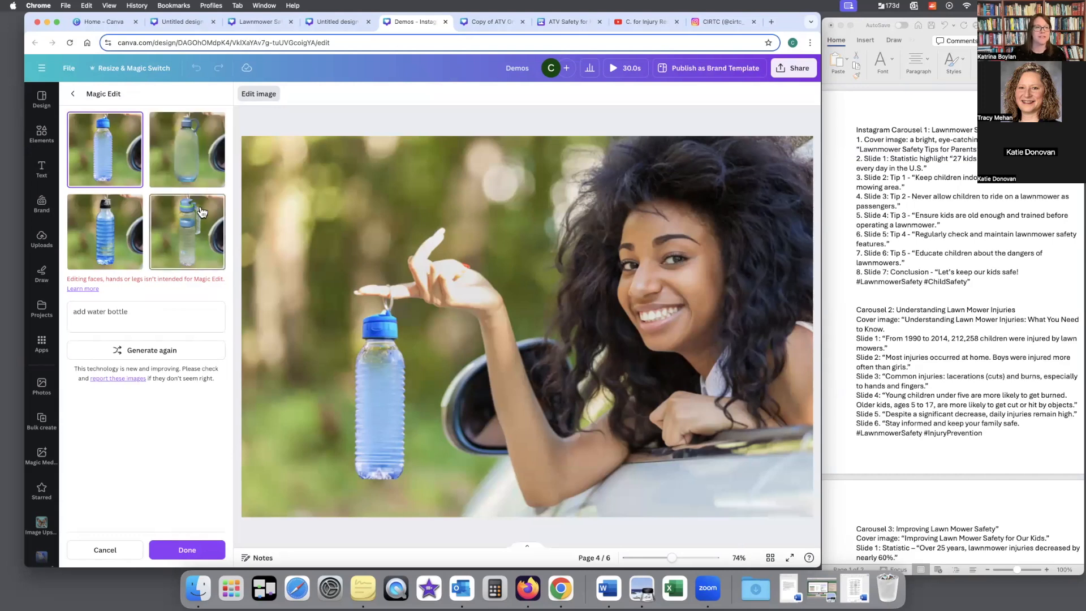
Step: Compare the first two generated water bottles and keep the clear blue one with the blue cap in the page 4 photo
click(177, 157)
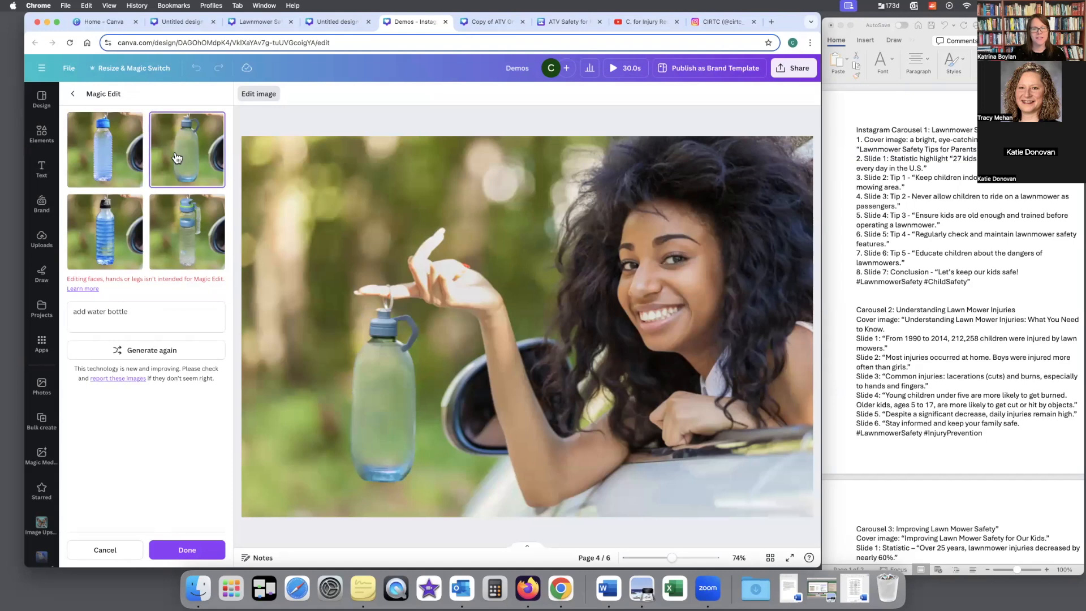
click(126, 157)
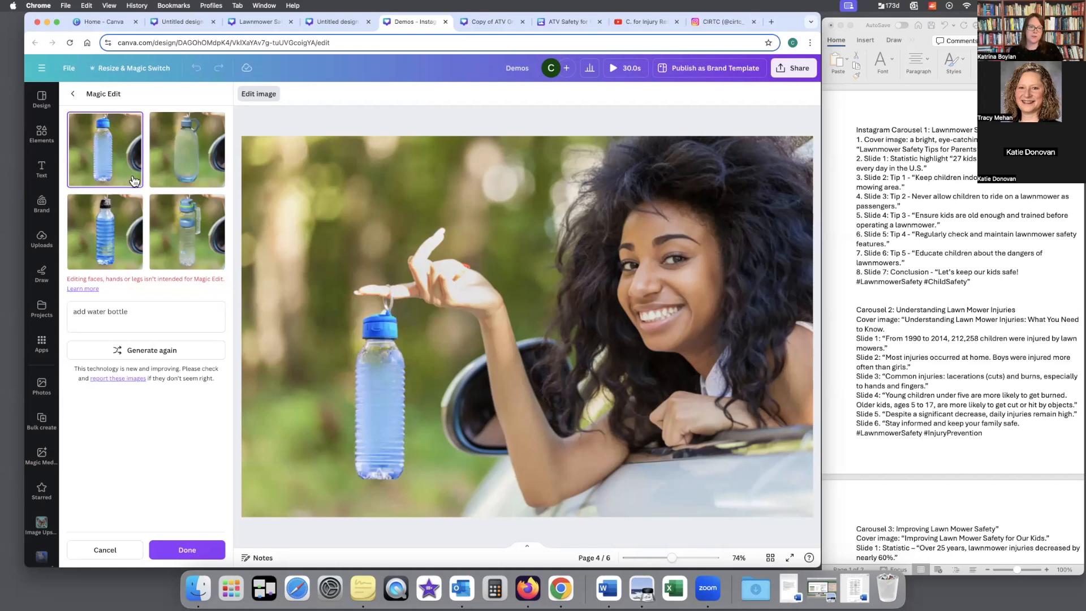
click(71, 94)
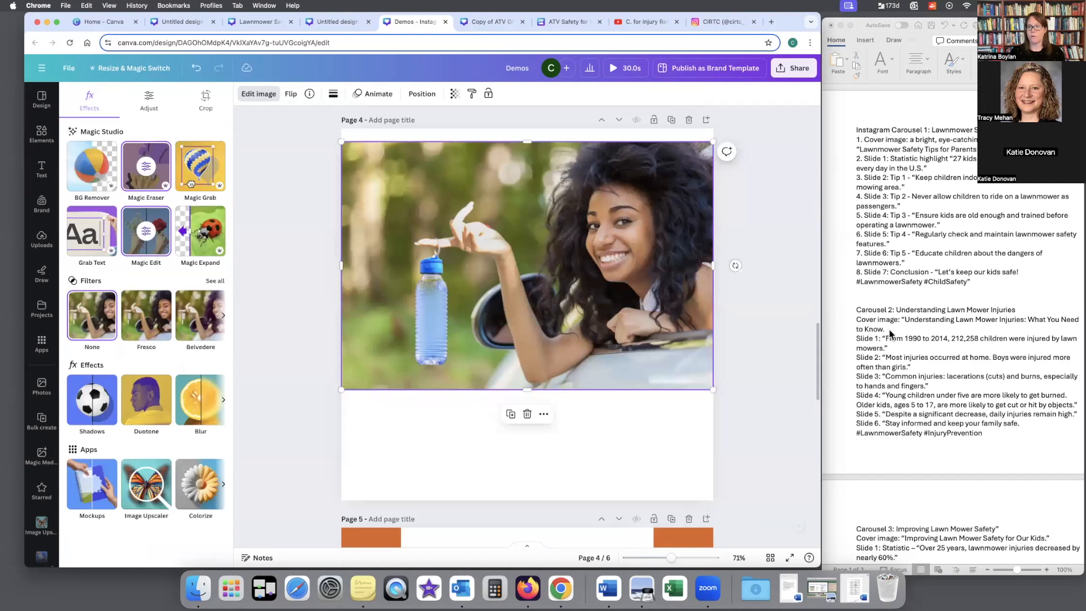
Step: Use Grab Text on the page 5 pill bottle photo to extract only the word ASPIRIN as editable text
scroll(773, 334, down, 8)
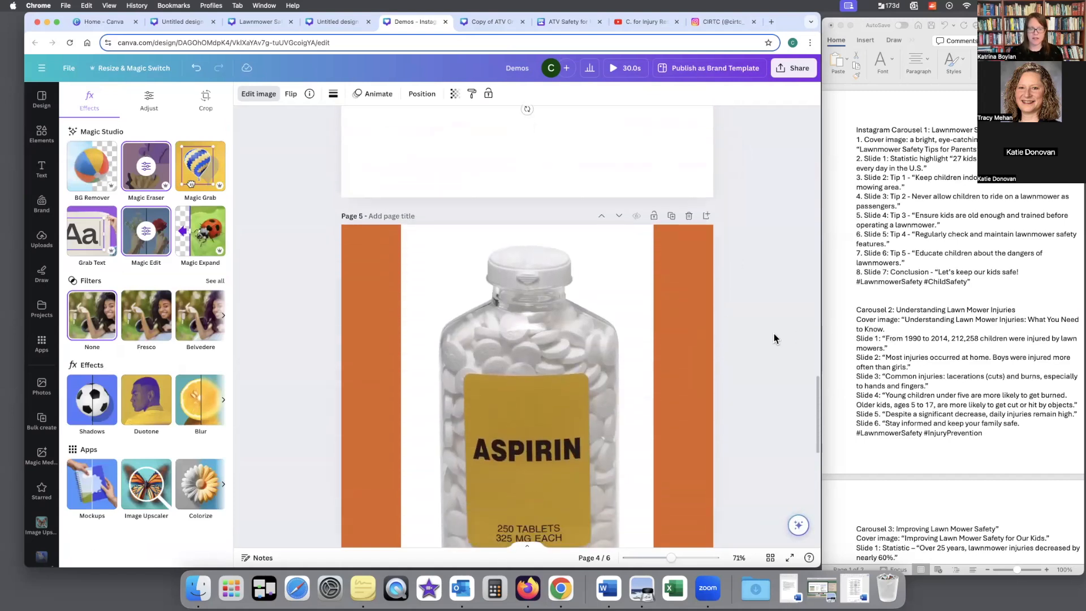
scroll(774, 334, down, 2)
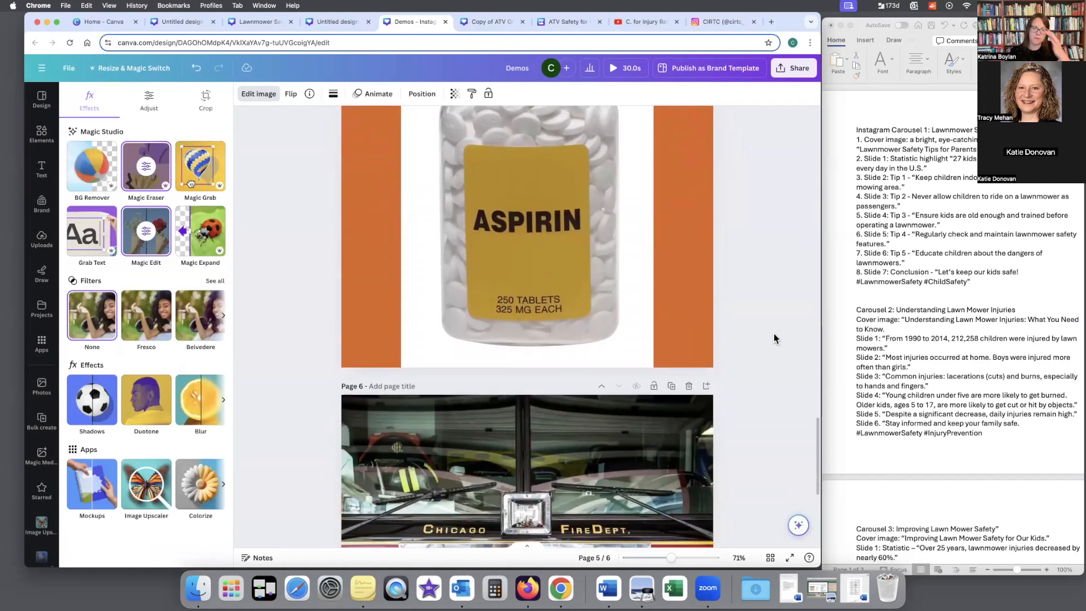
scroll(777, 328, down, 1)
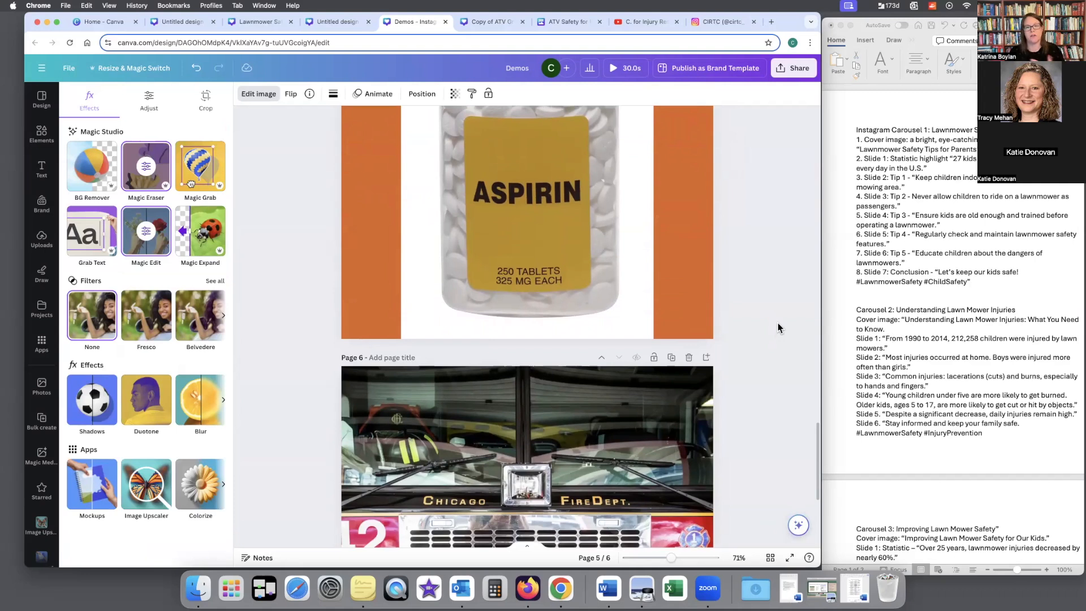
scroll(777, 328, up, 3)
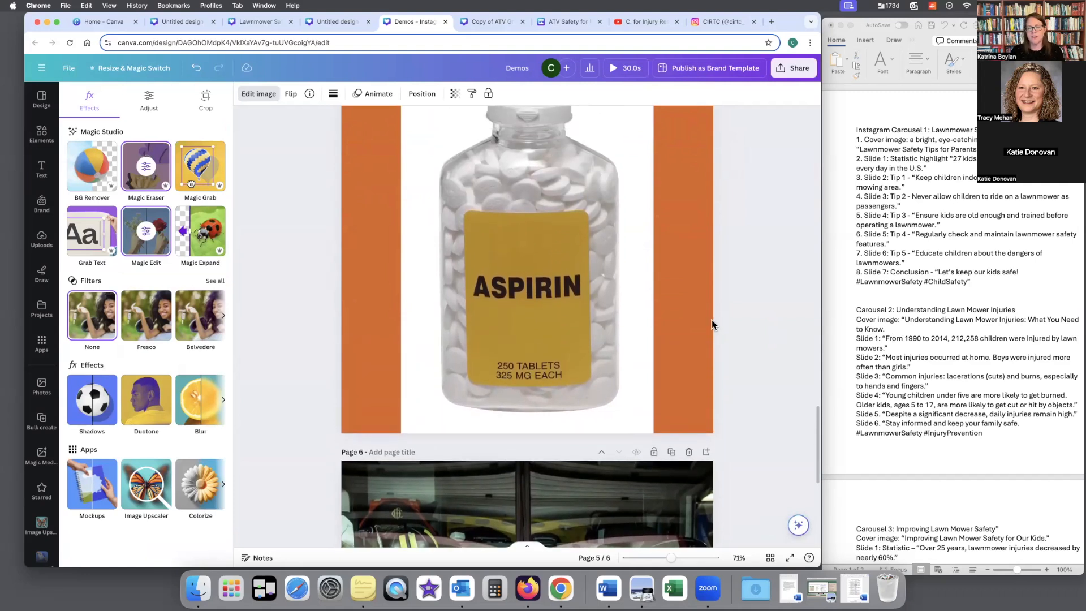
click(538, 287)
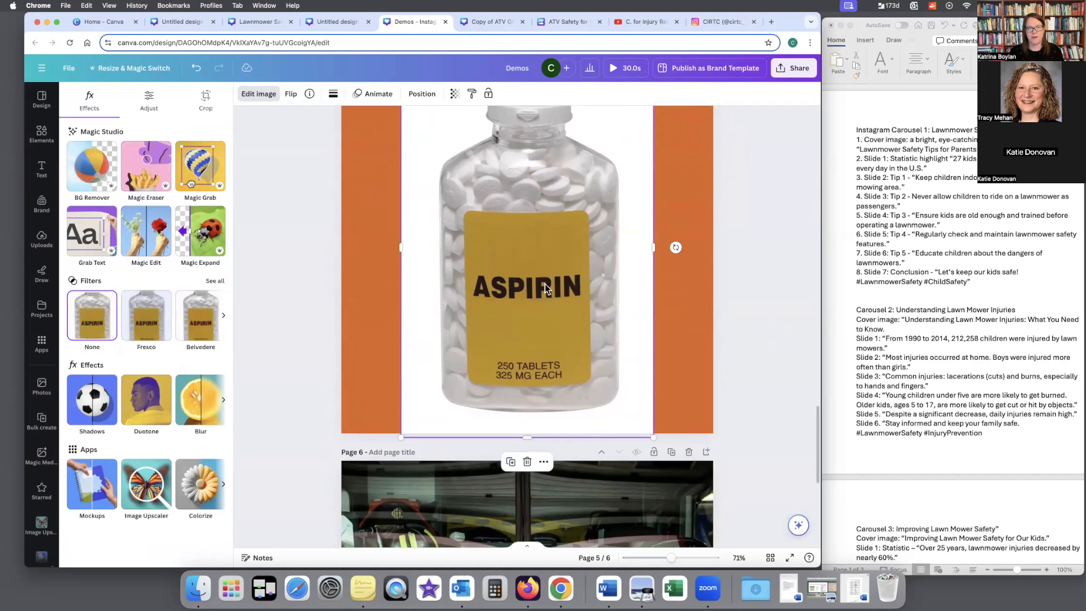
click(88, 231)
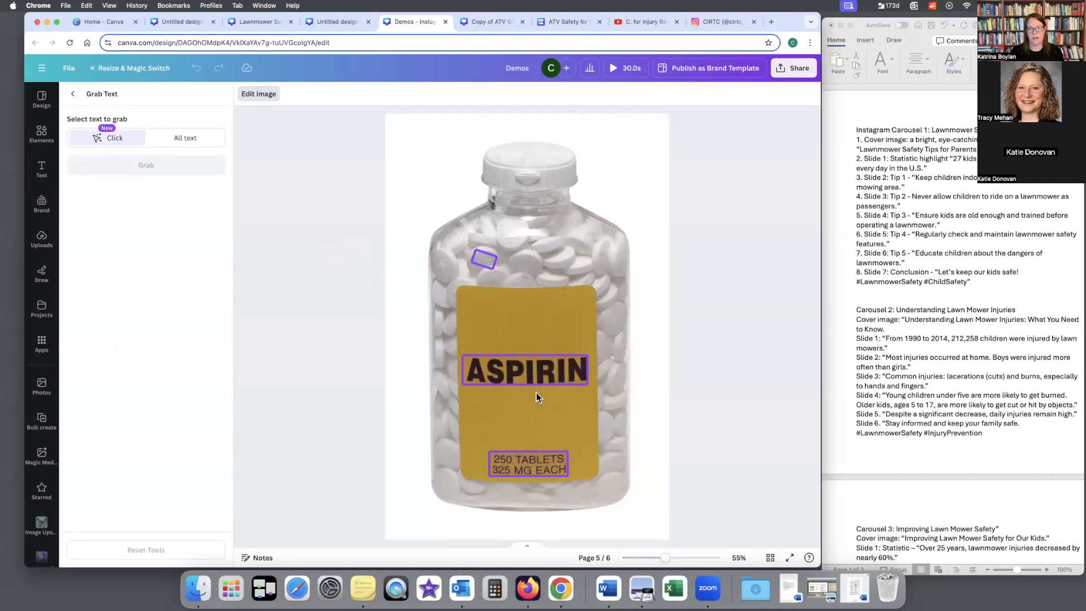
click(534, 374)
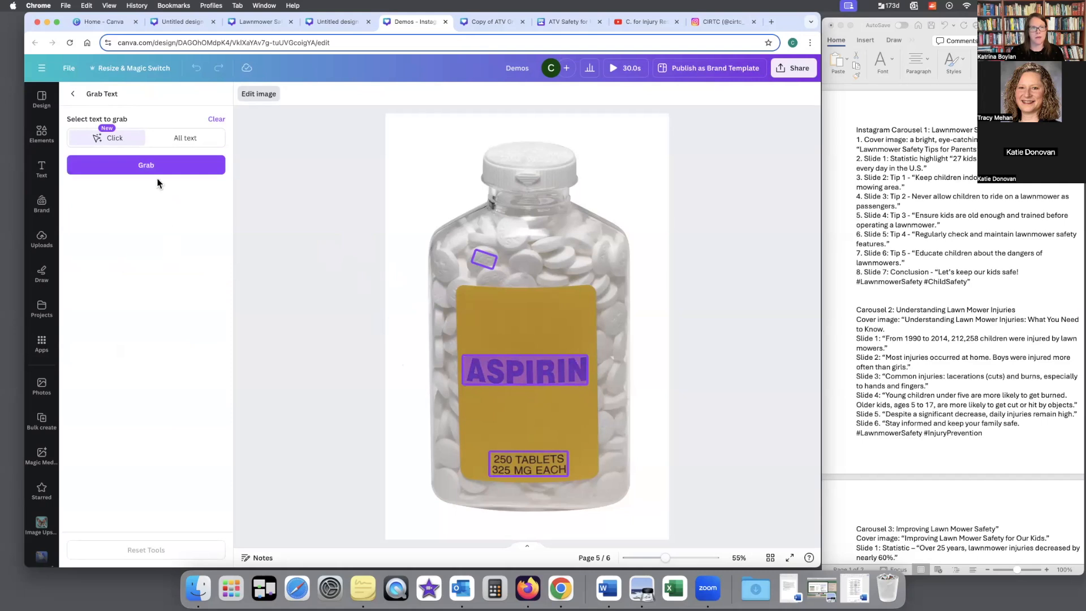
click(158, 167)
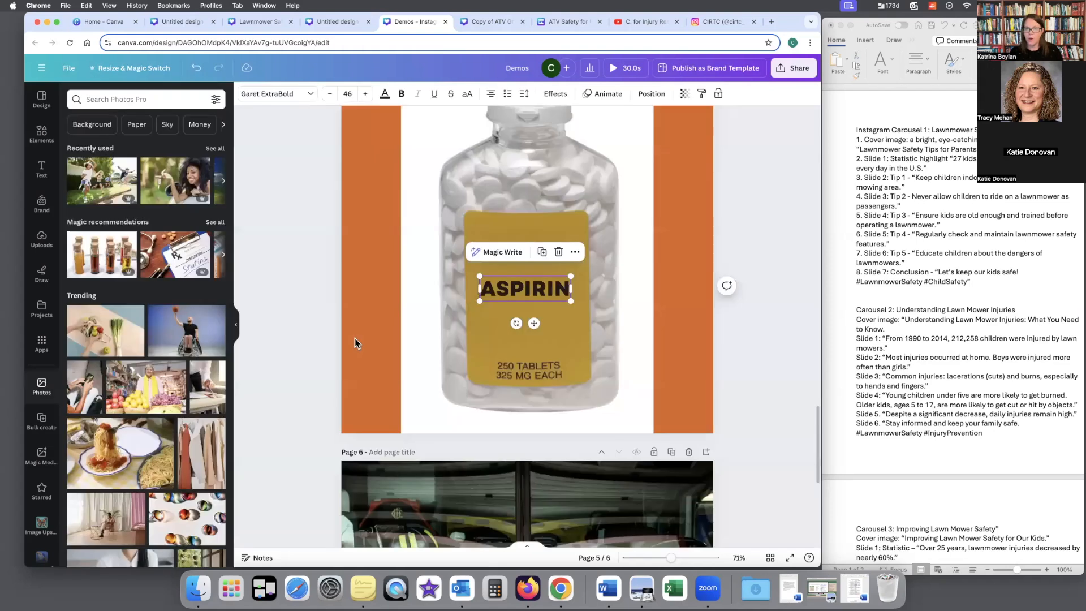
Step: Replace the grabbed ASPIRIN text on the bottle's yellow label with "Ibuprofen"
click(512, 289)
click(505, 287)
drag(481, 289, 585, 302)
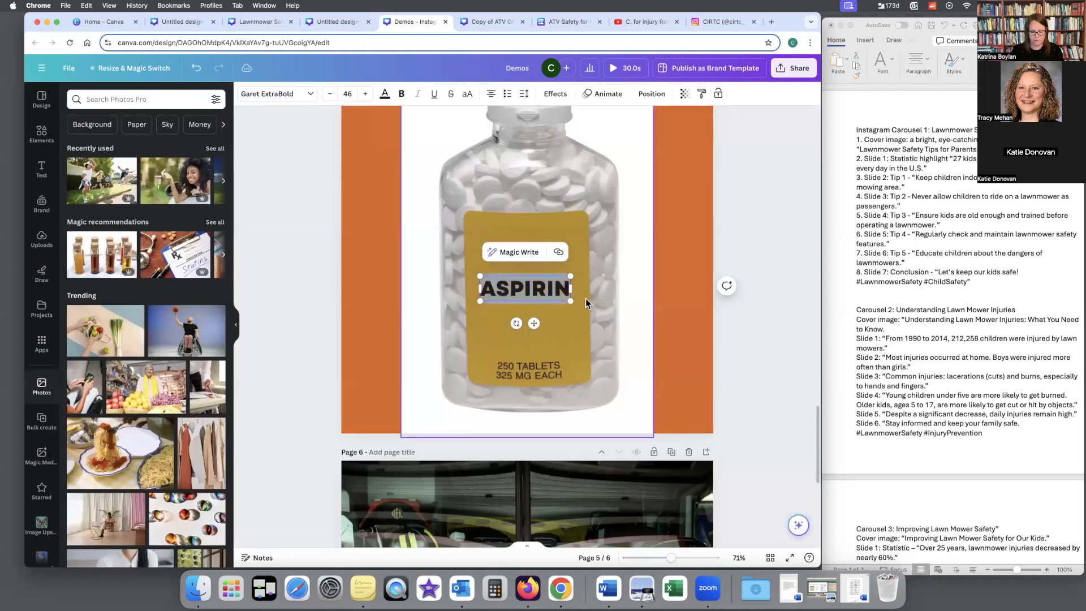
text(Ibuprof)
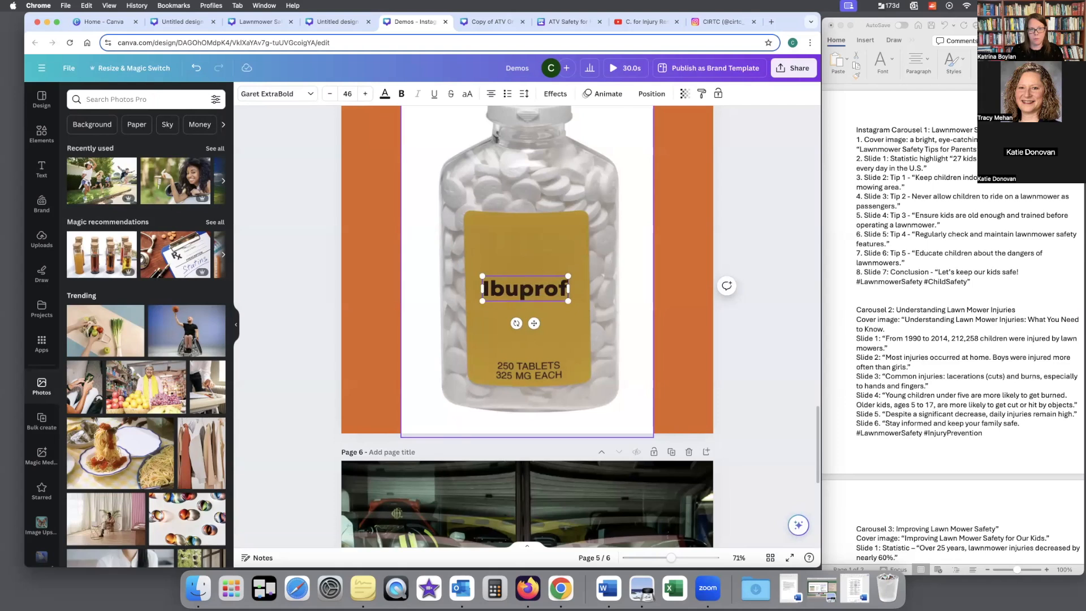
text(en)
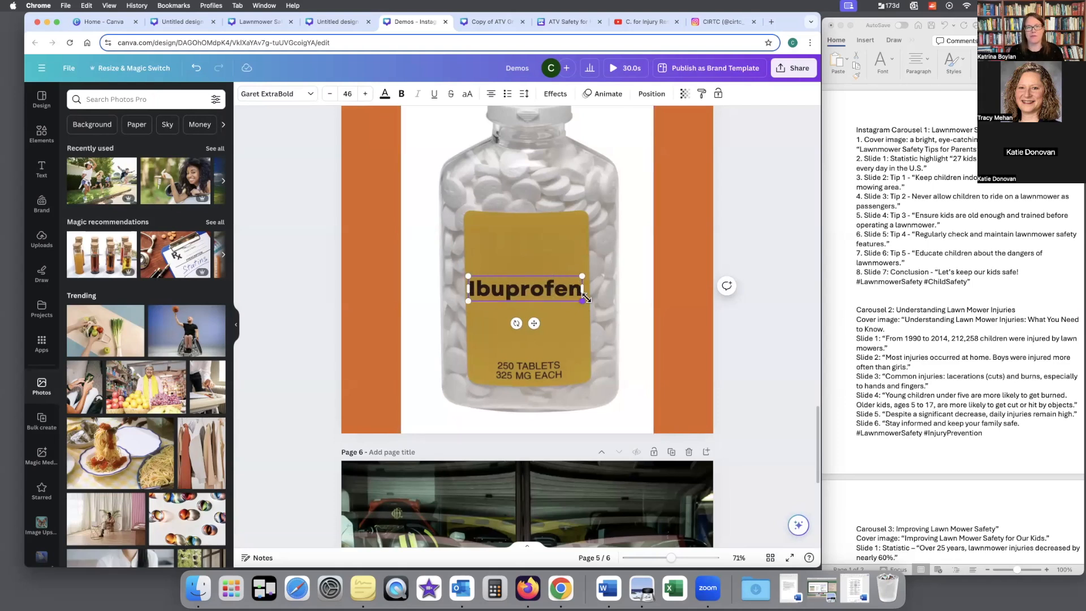
click(635, 293)
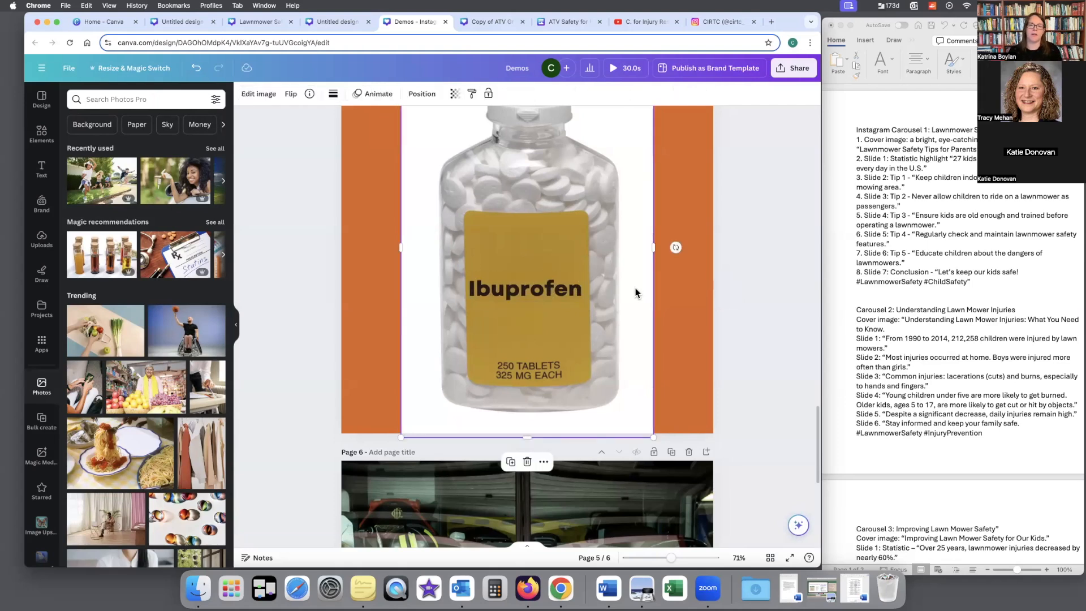
Step: Grab the words "Chicago" and "FireDept." from the page 6 fire truck photo as editable text
scroll(635, 292, down, 6)
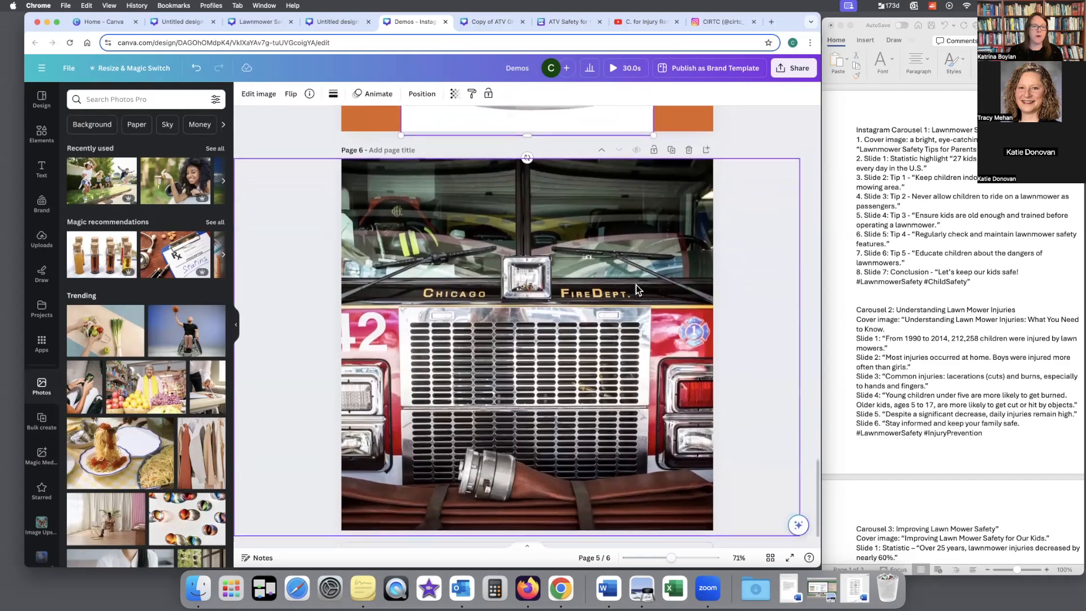
click(442, 281)
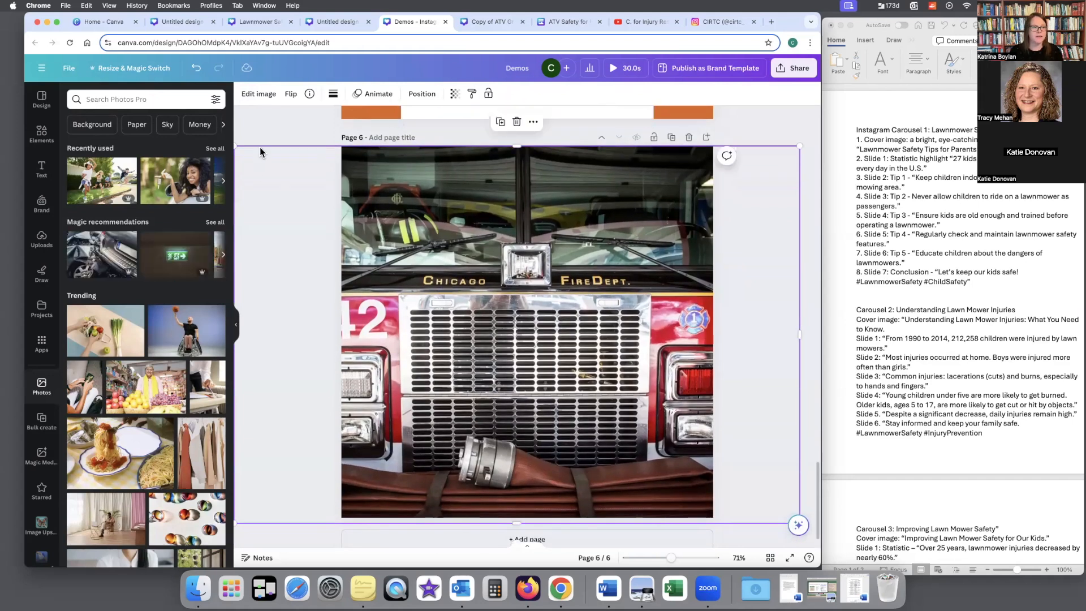
click(259, 95)
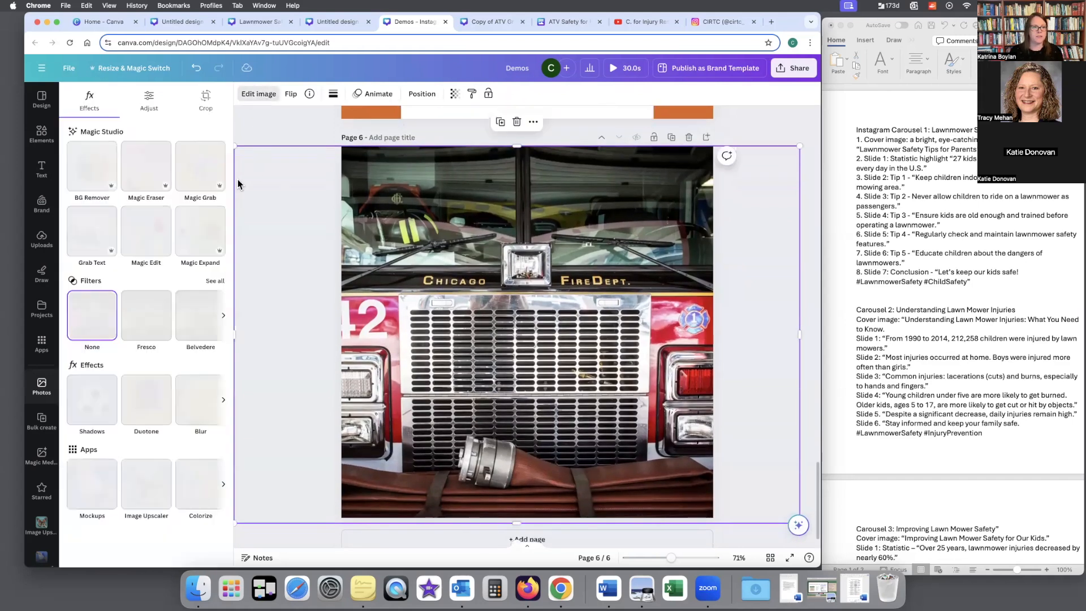
click(102, 236)
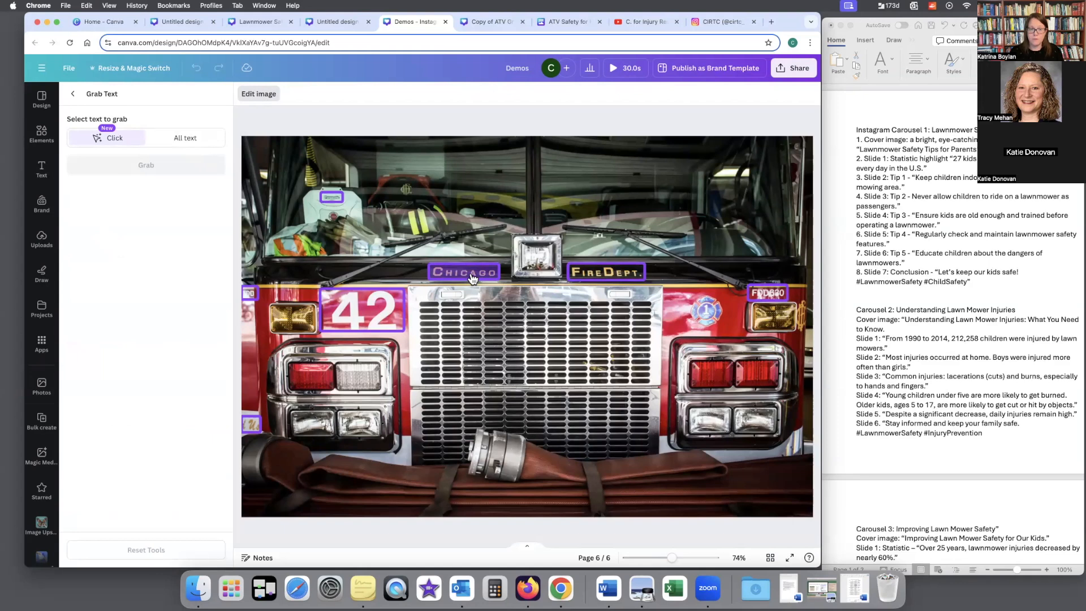
click(472, 276)
click(607, 277)
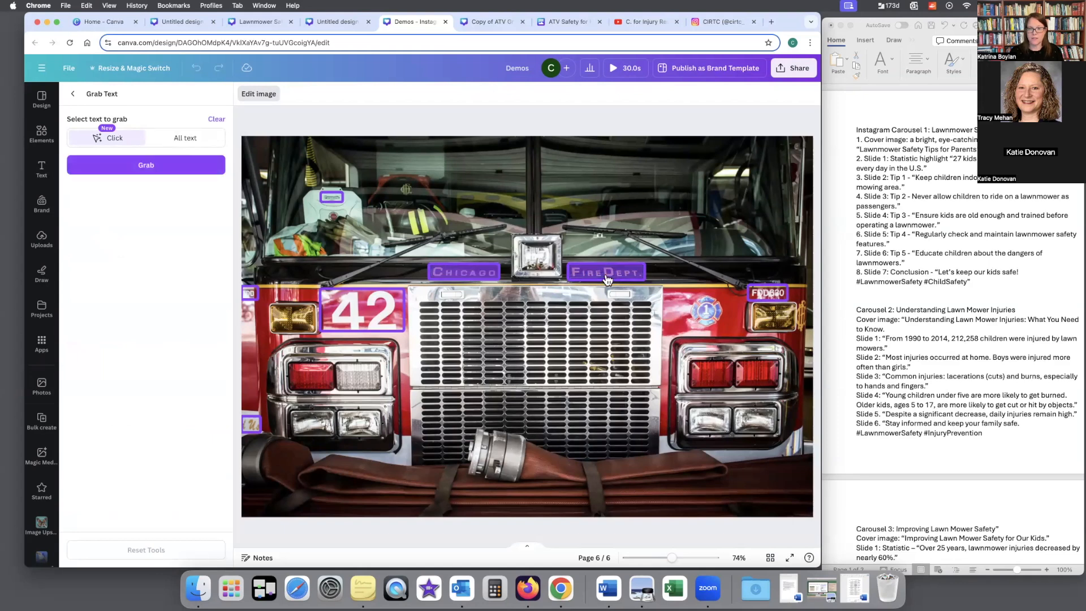
click(153, 165)
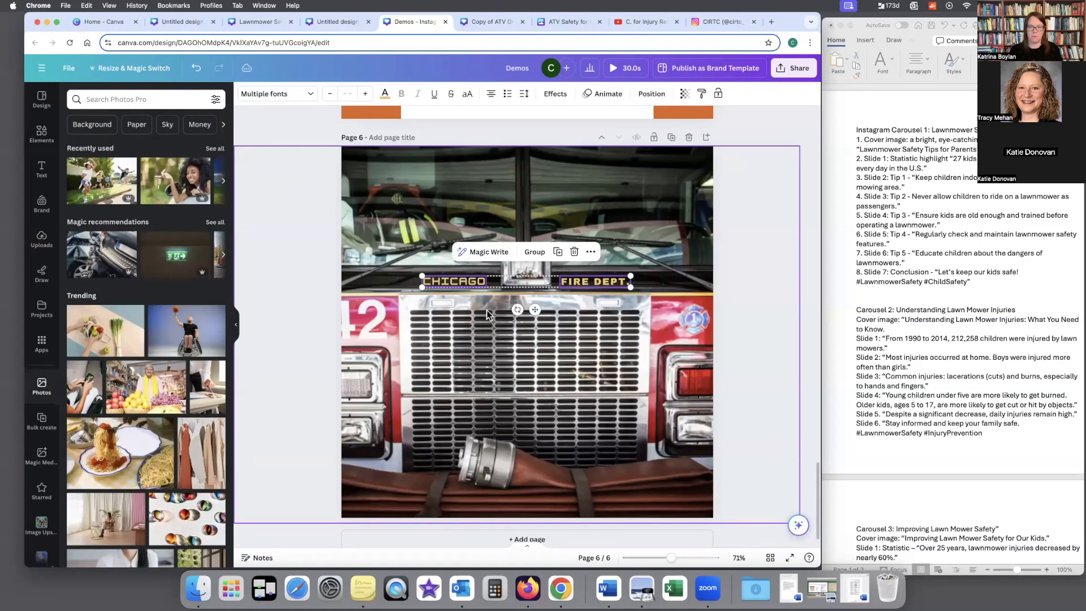
Step: Replace the grabbed CHICAGO text on the fire truck with "COLUMBUS"
click(469, 291)
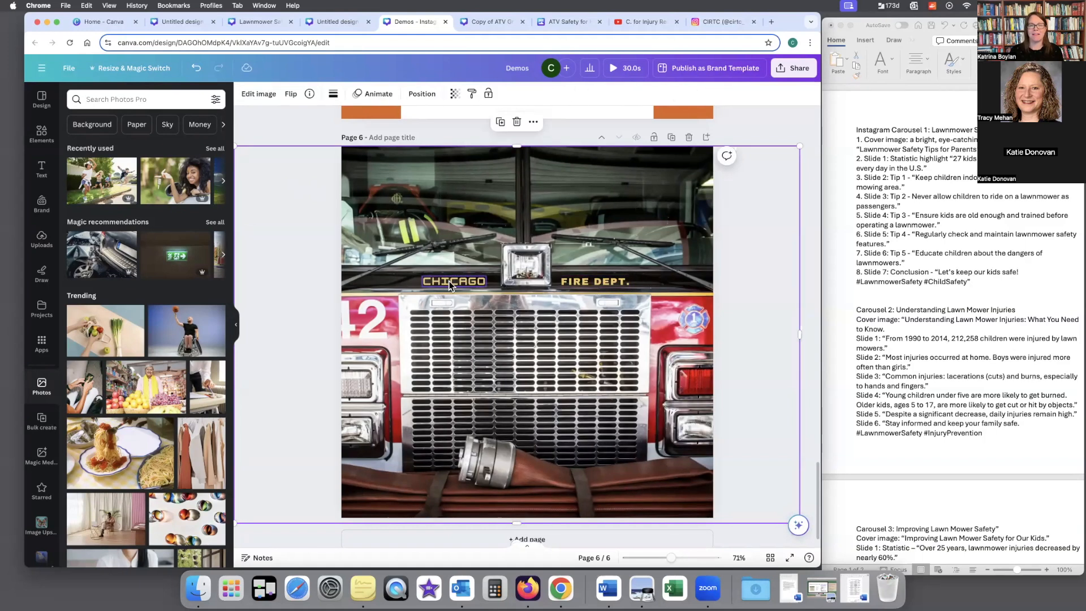
click(434, 281)
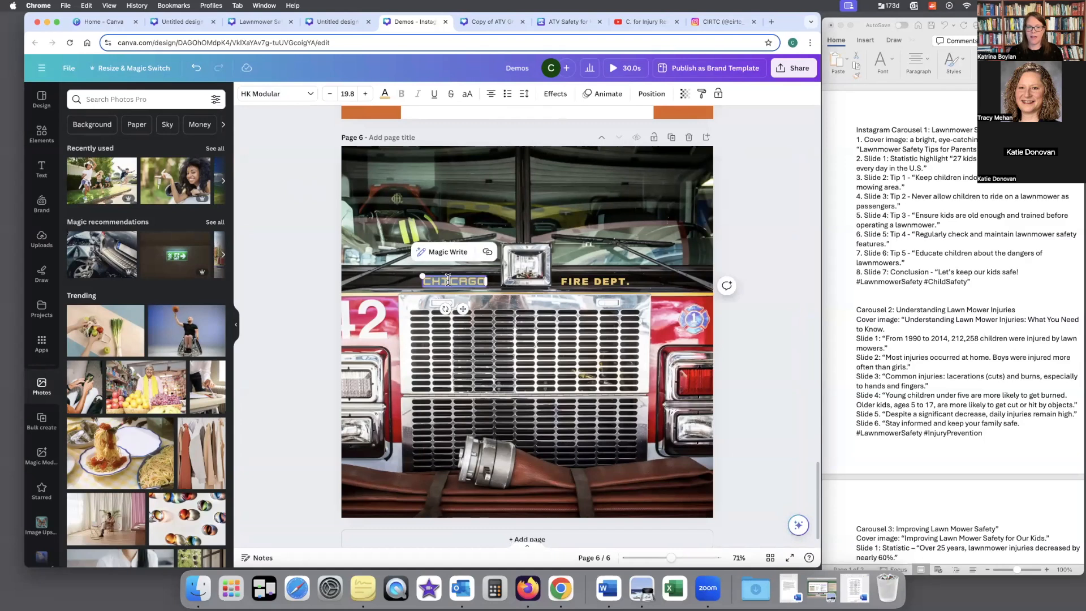
double_click(433, 282)
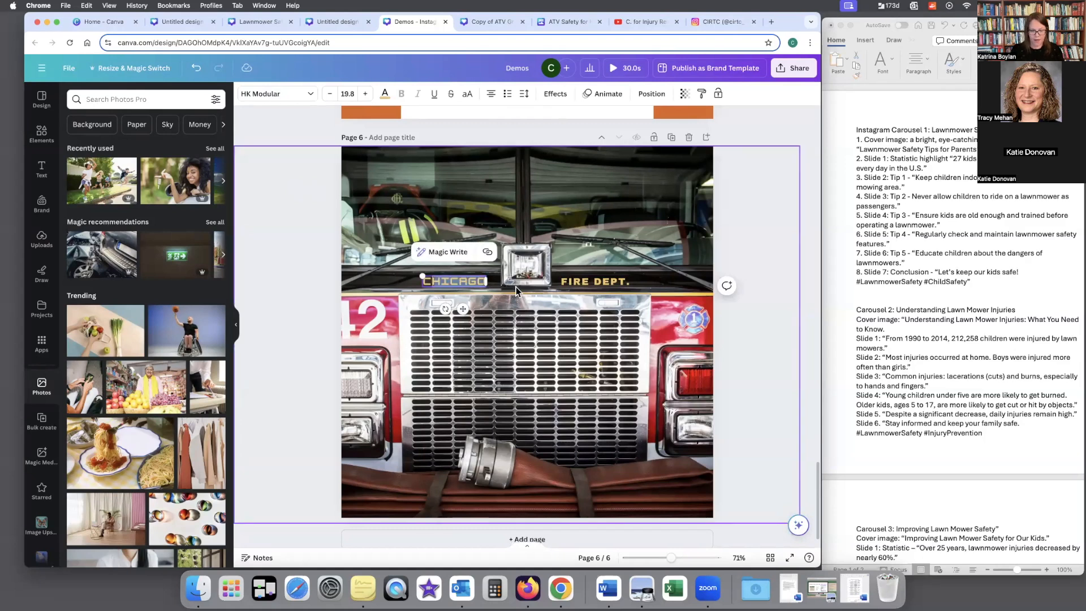
text(COLUB)
key(BackSpace)
key(BackSpace)
text(UMBUS)
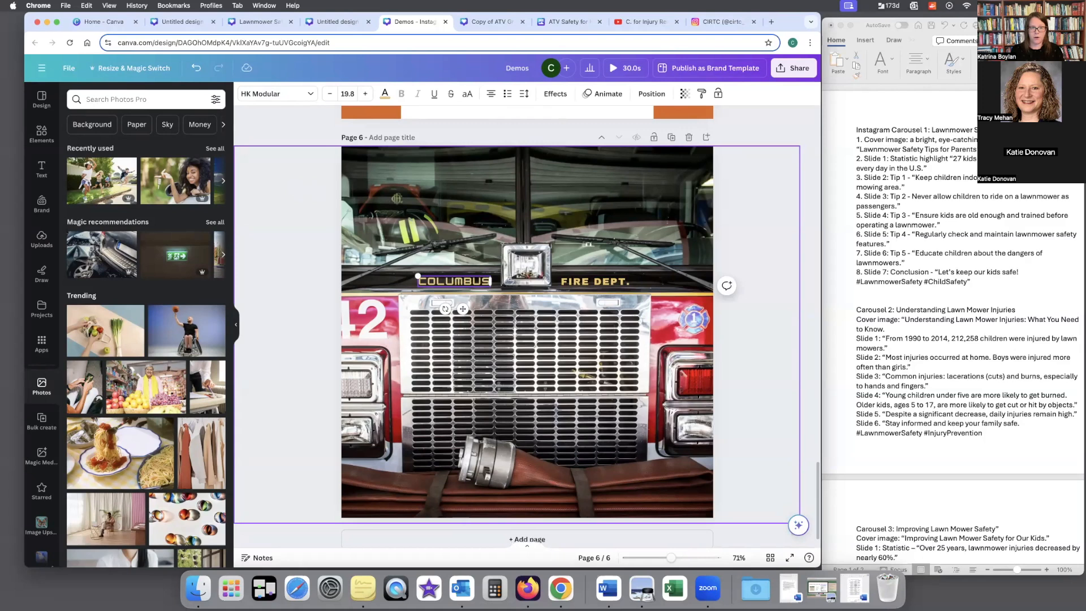
click(557, 321)
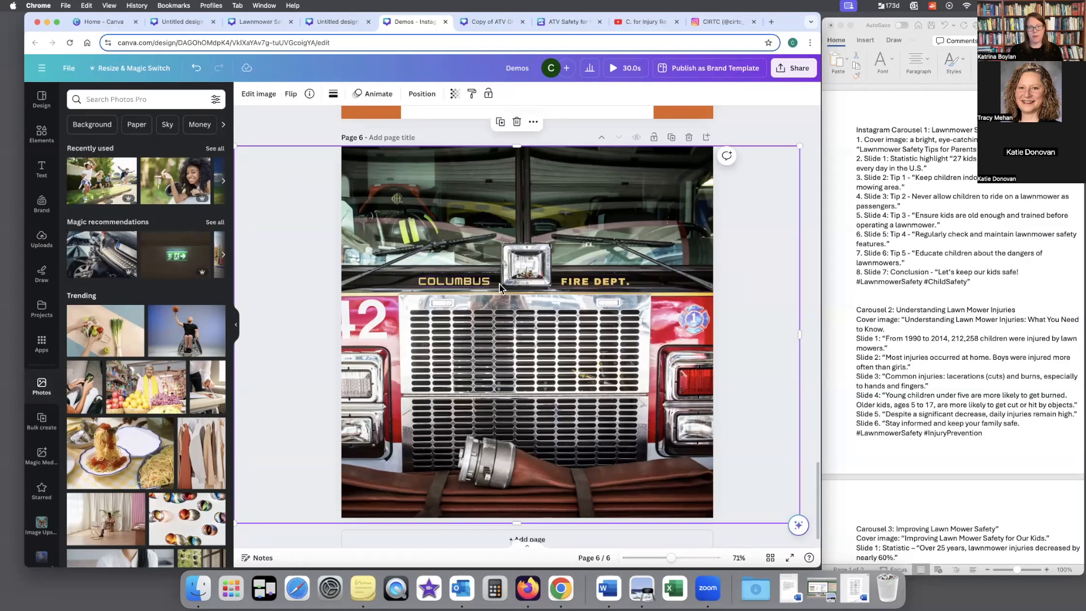
Step: Check the font of the FIRE DEPT. text and set the COLUMBUS text to the matching Archivo Black
double_click(606, 285)
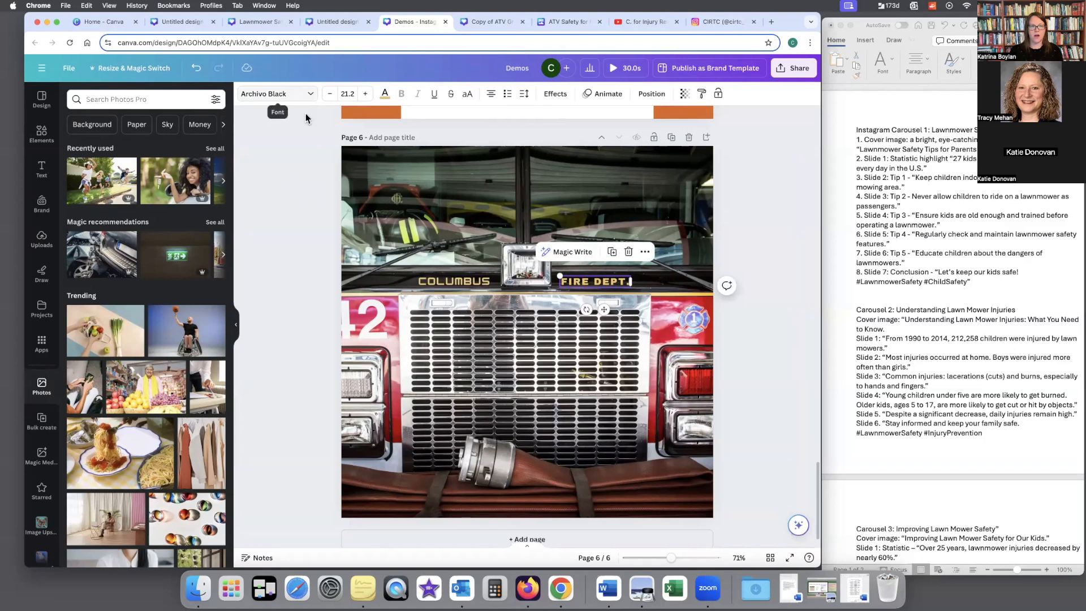
double_click(464, 281)
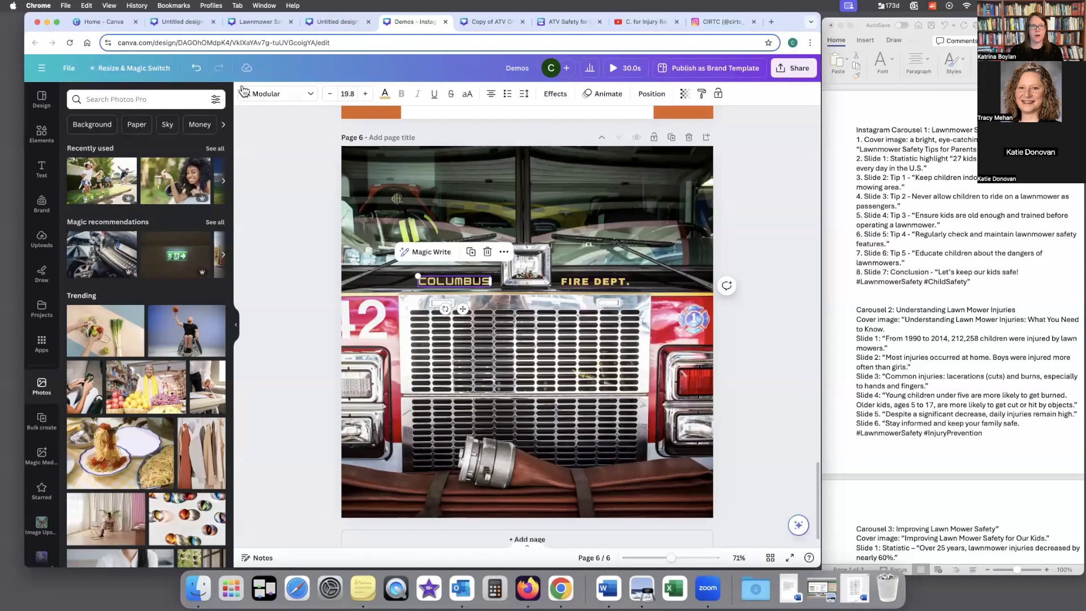
click(265, 94)
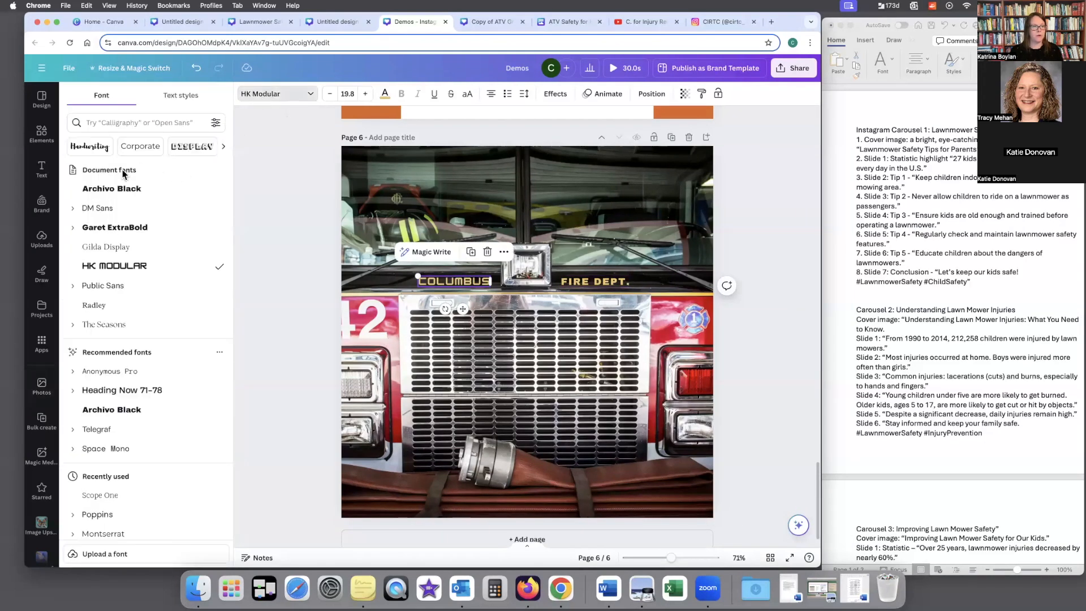
click(130, 194)
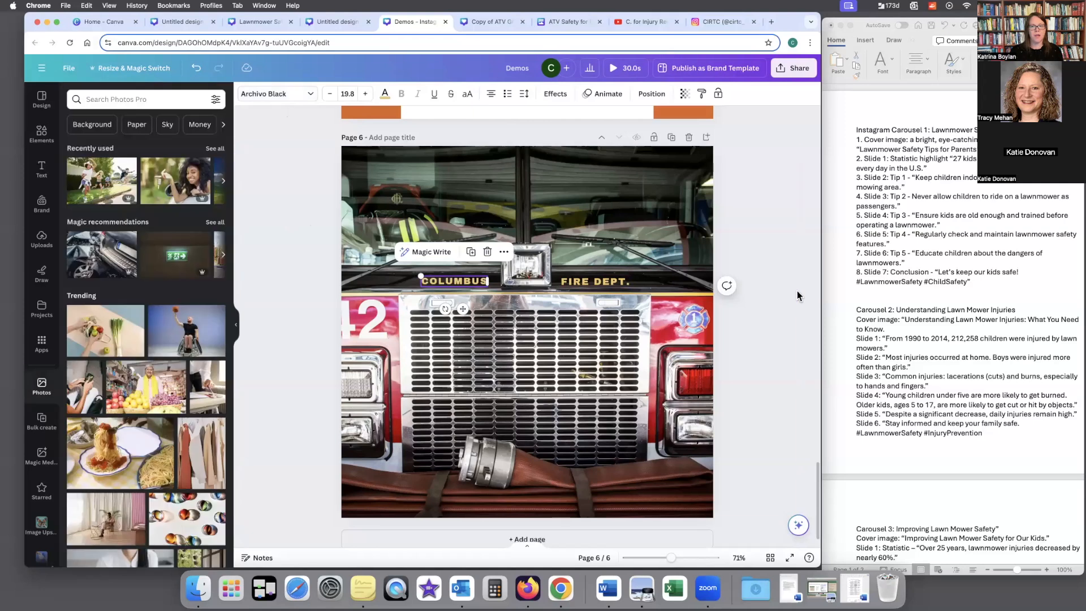
click(765, 276)
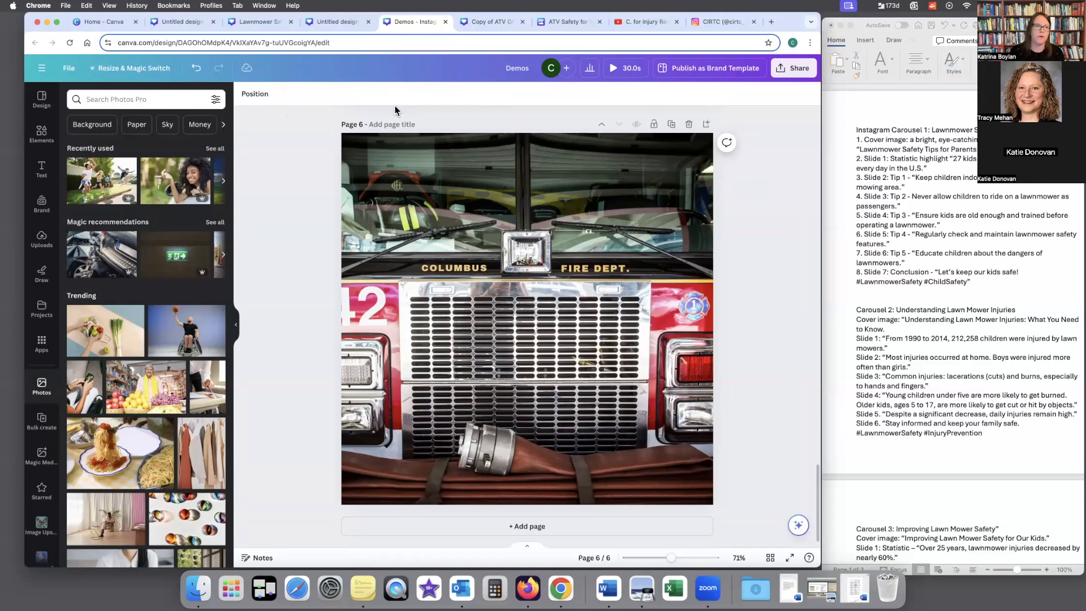
Step: Leave the earlier Magic Design results and search the design templates for "instagram post on fall prevention for adults"
click(42, 97)
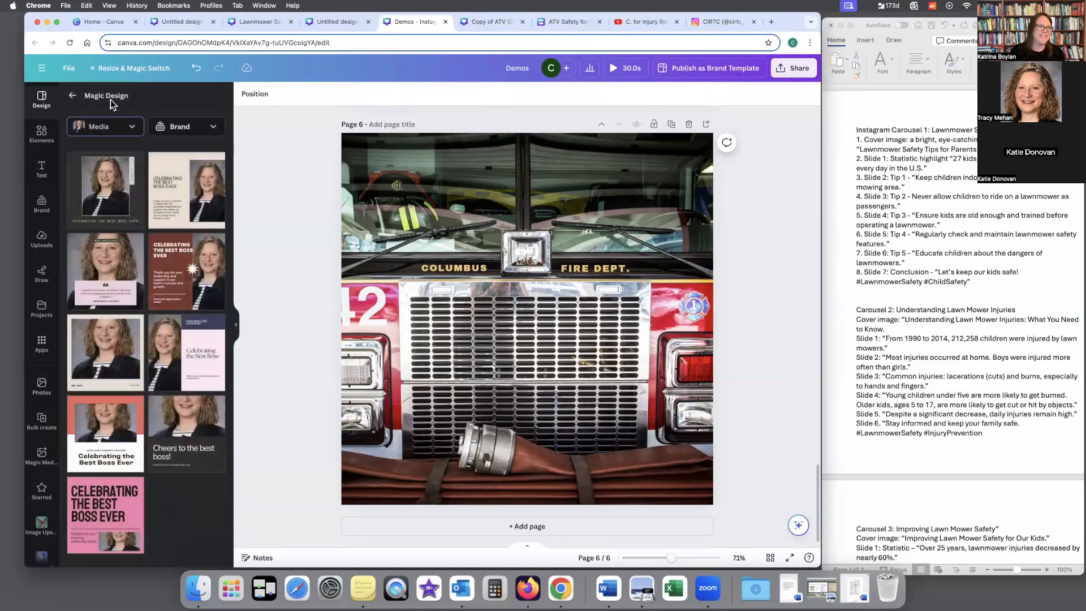
click(72, 95)
click(157, 99)
click(148, 99)
drag(136, 99, 245, 104)
key(BackSpace)
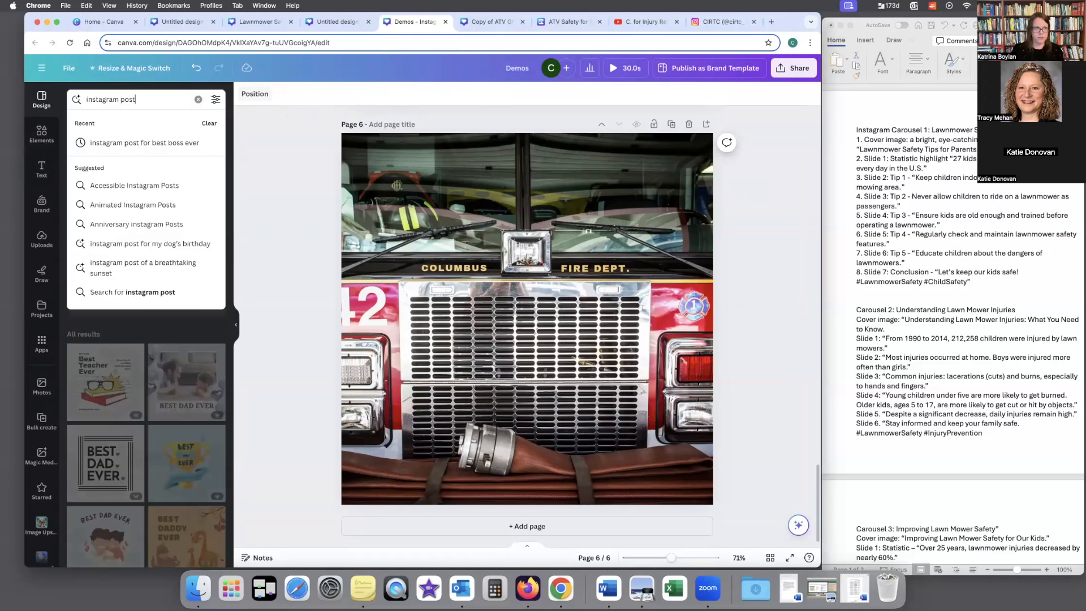
text(on )
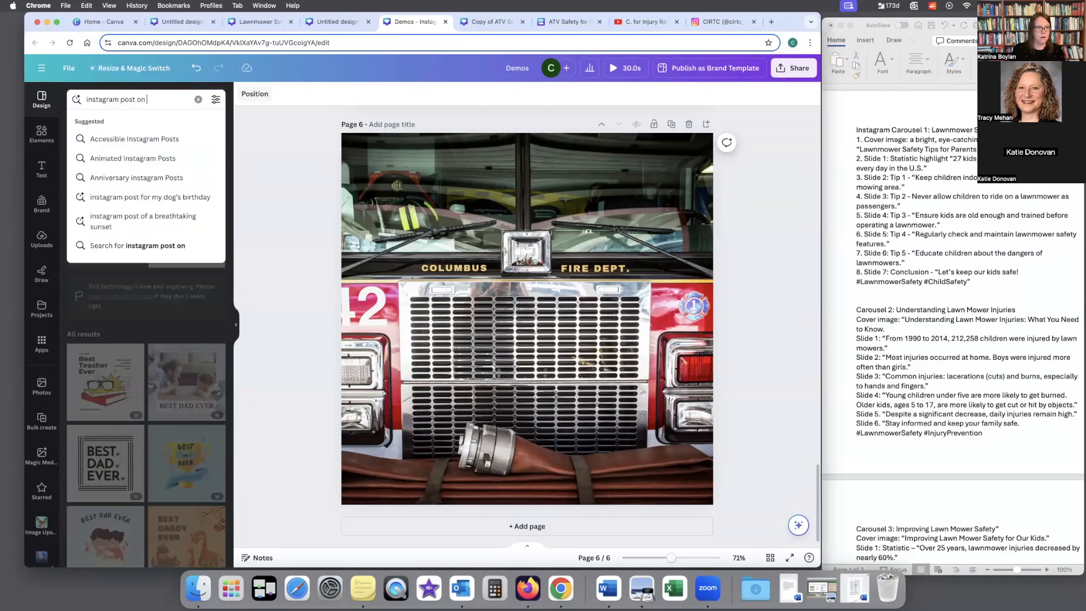
text(fall prevention)
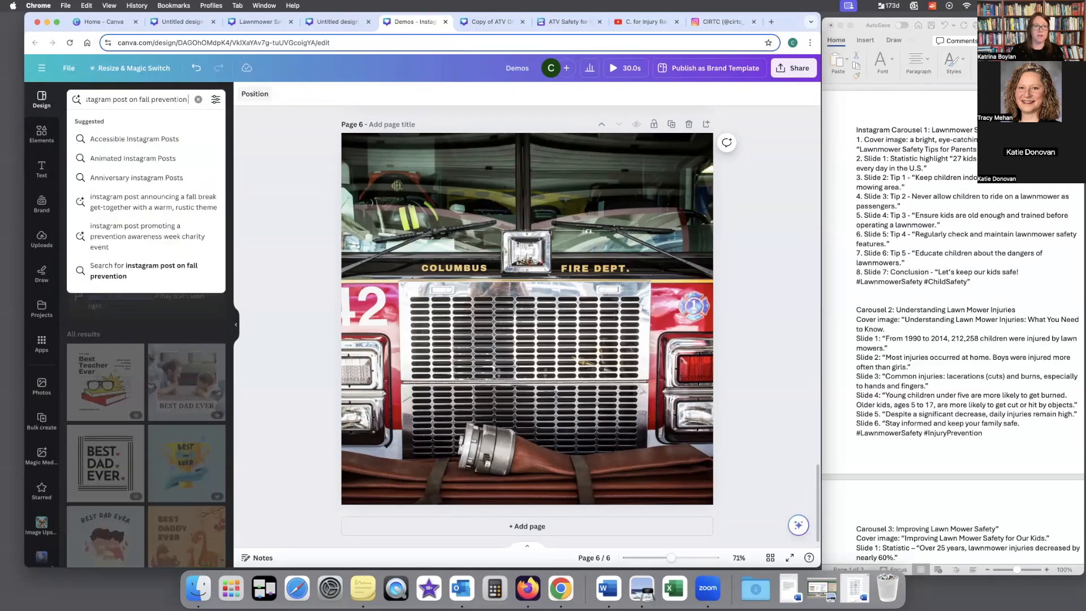
text( for adults)
key(Return)
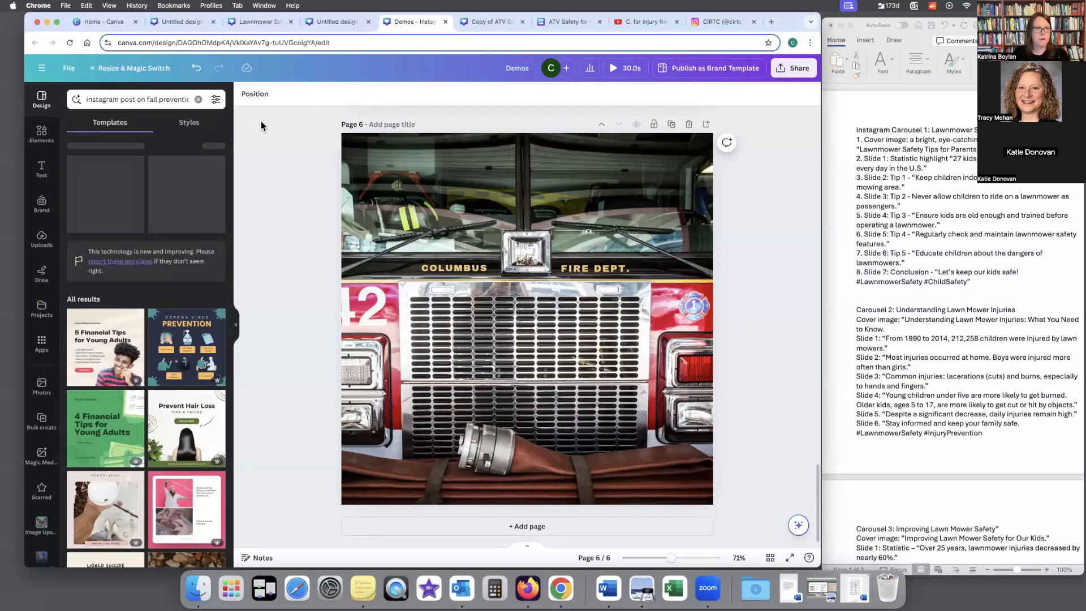
Step: Add a blank page after page 6 and change the template search to "instagram carousel on fall prevention for adults"
click(528, 526)
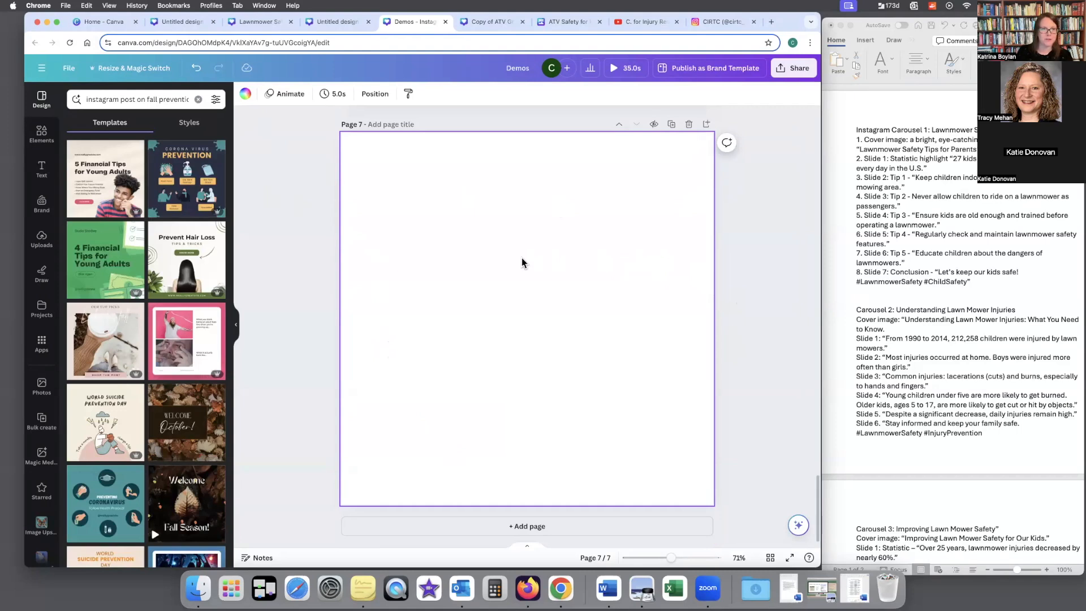
double_click(159, 101)
click(155, 97)
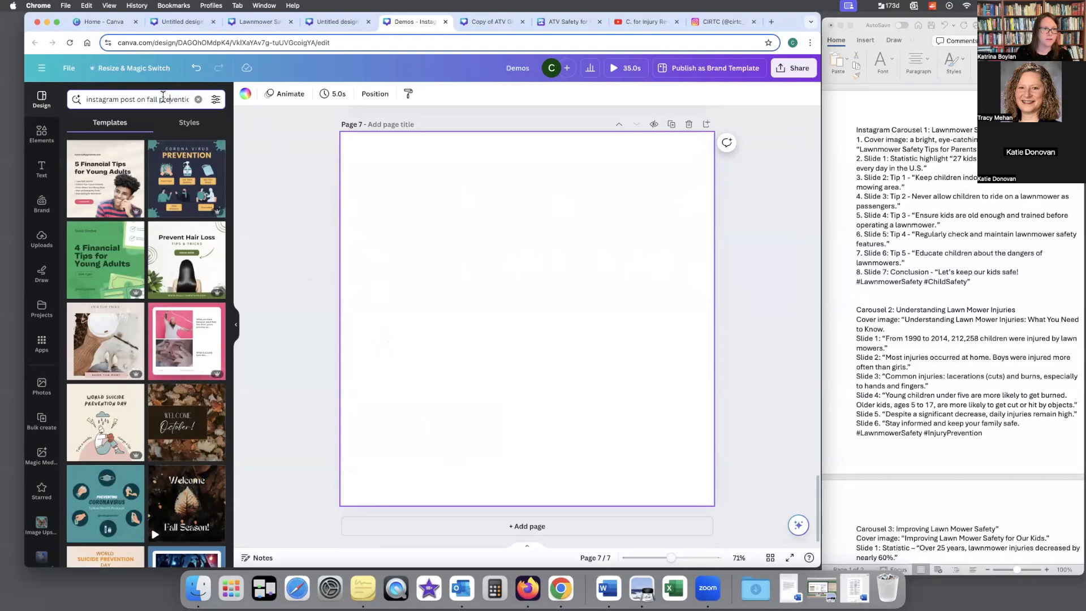
double_click(127, 100)
text(carous)
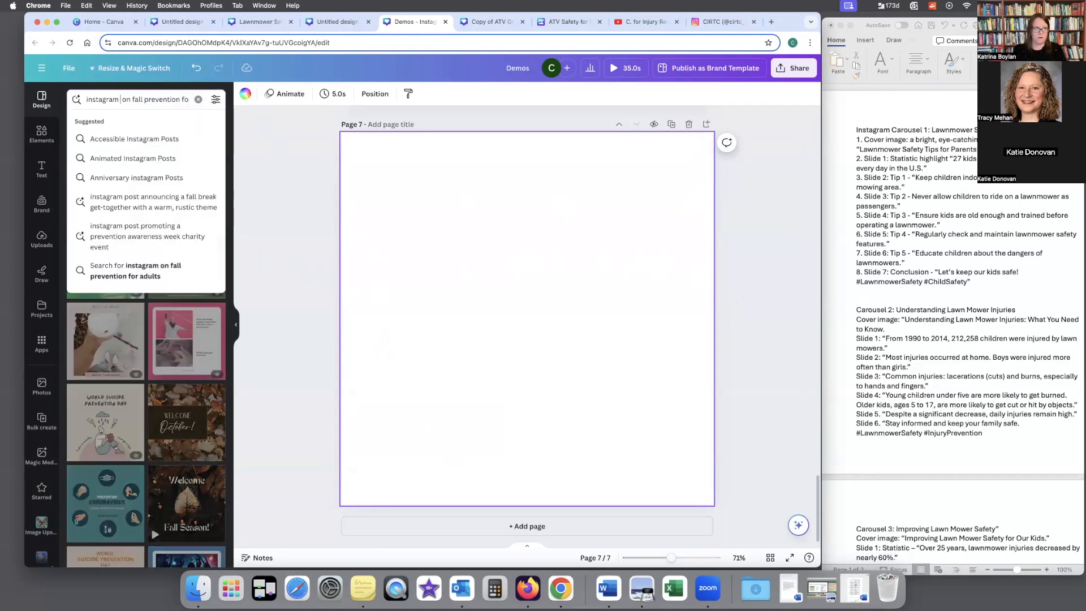
text(el)
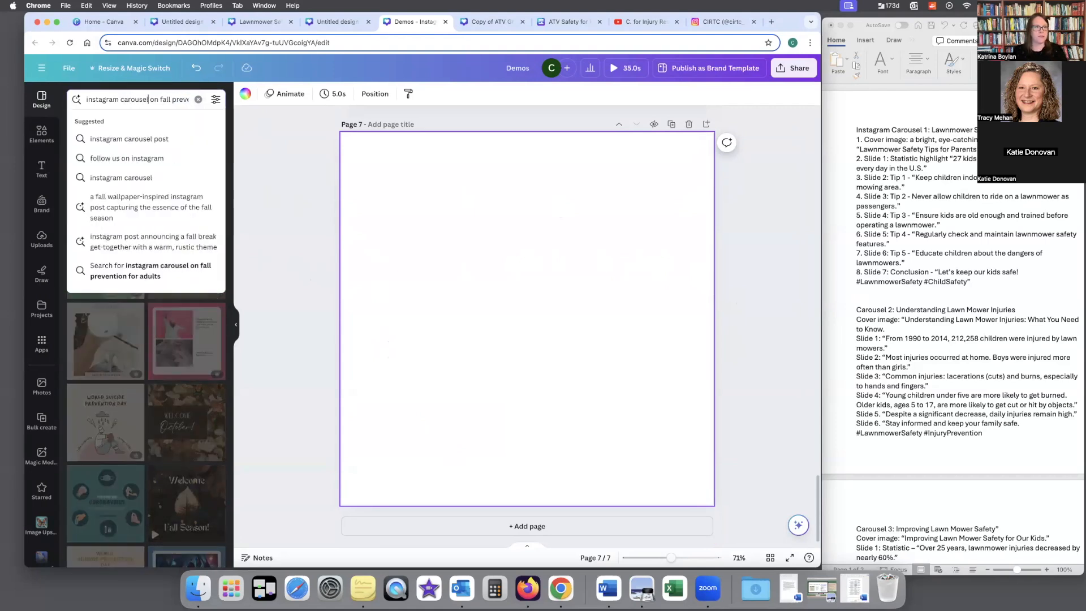
key(Return)
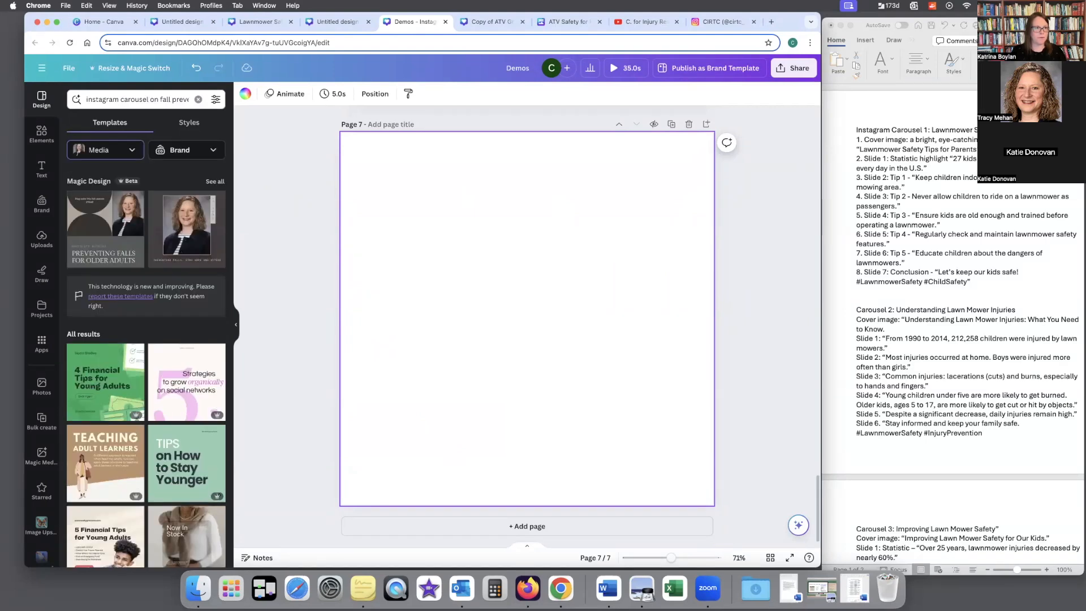
Step: Clear the selected portrait from the Magic Design media and preview the autumn-leaf "Fall Prevention Tips" template from the full results
click(136, 154)
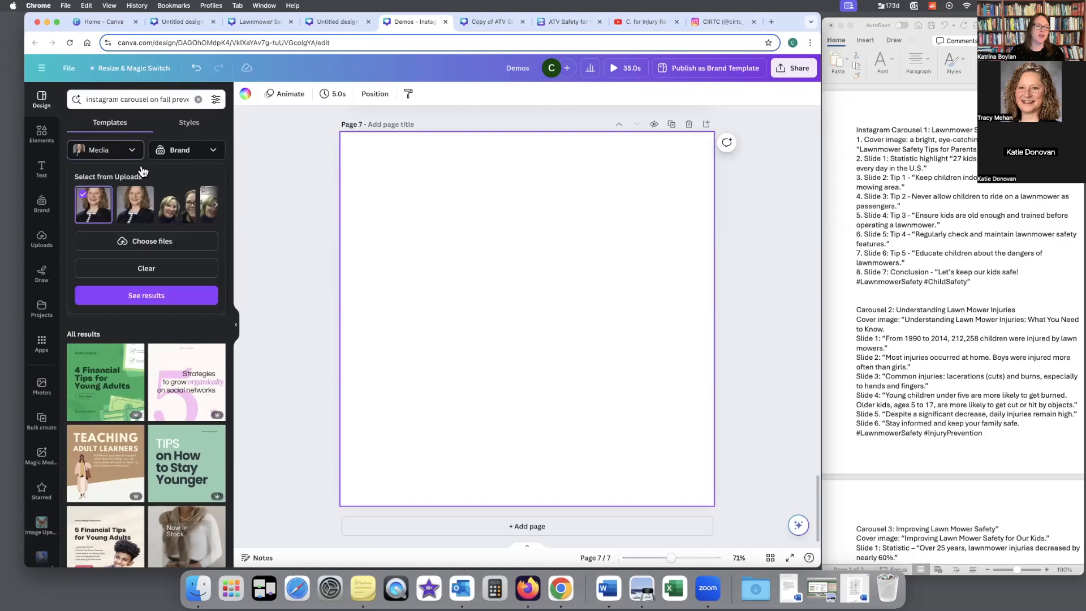
click(162, 271)
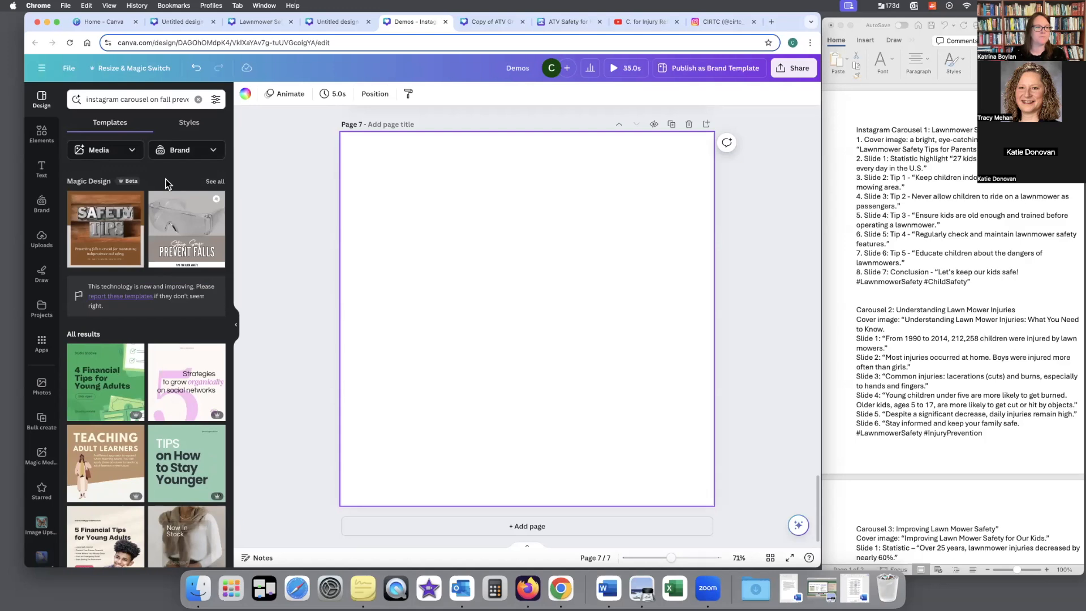
click(215, 182)
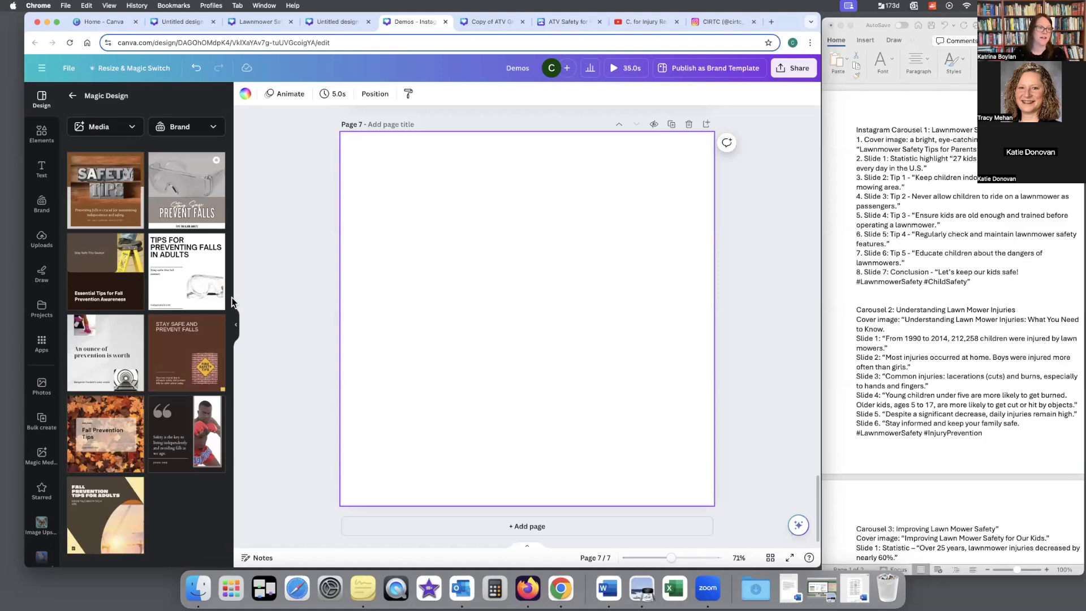
click(112, 441)
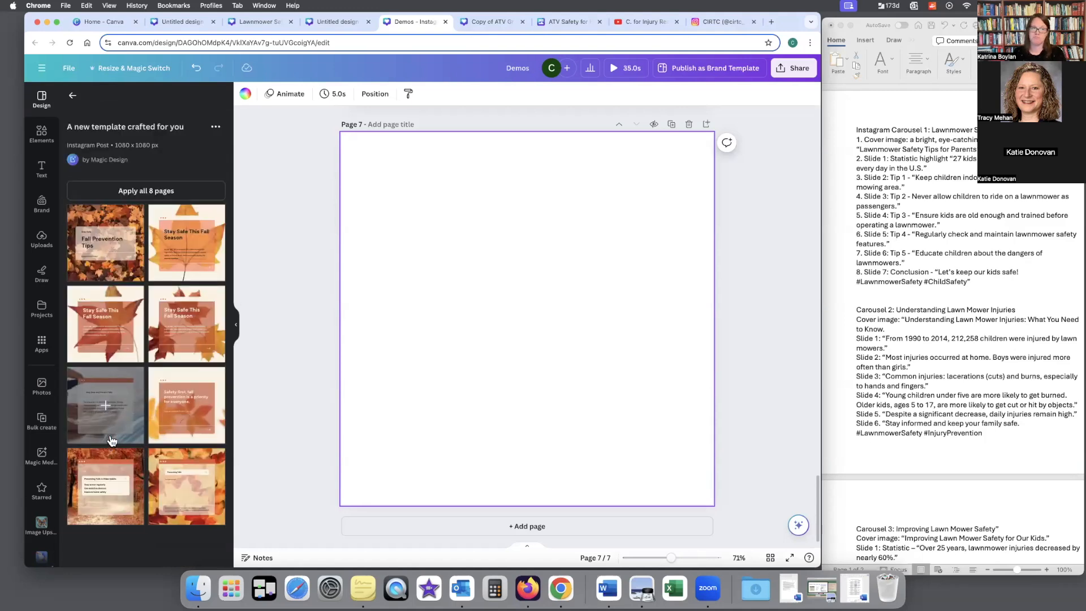
click(74, 97)
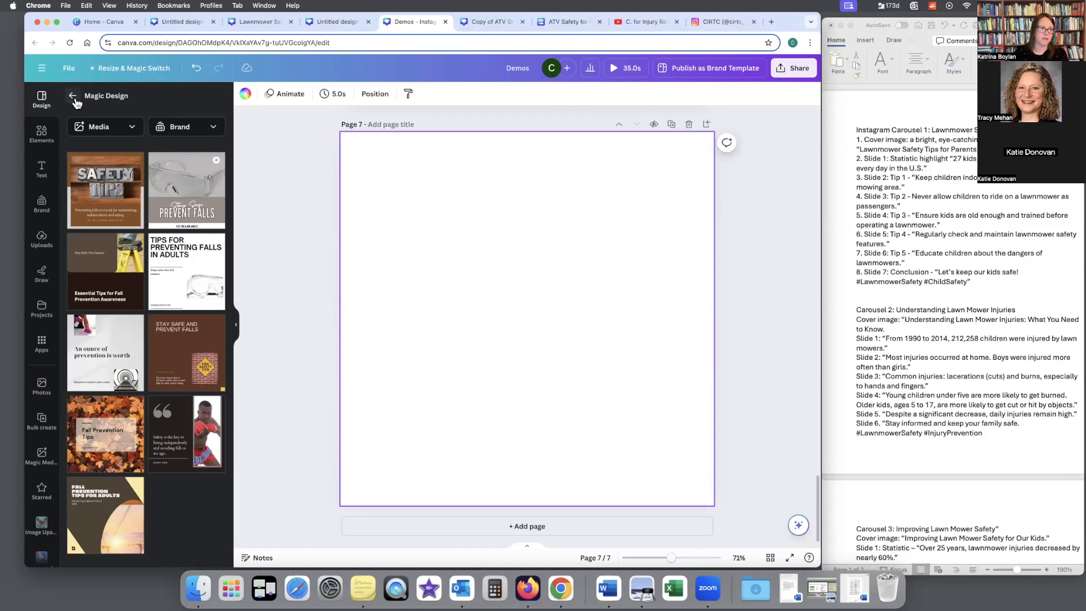
click(74, 97)
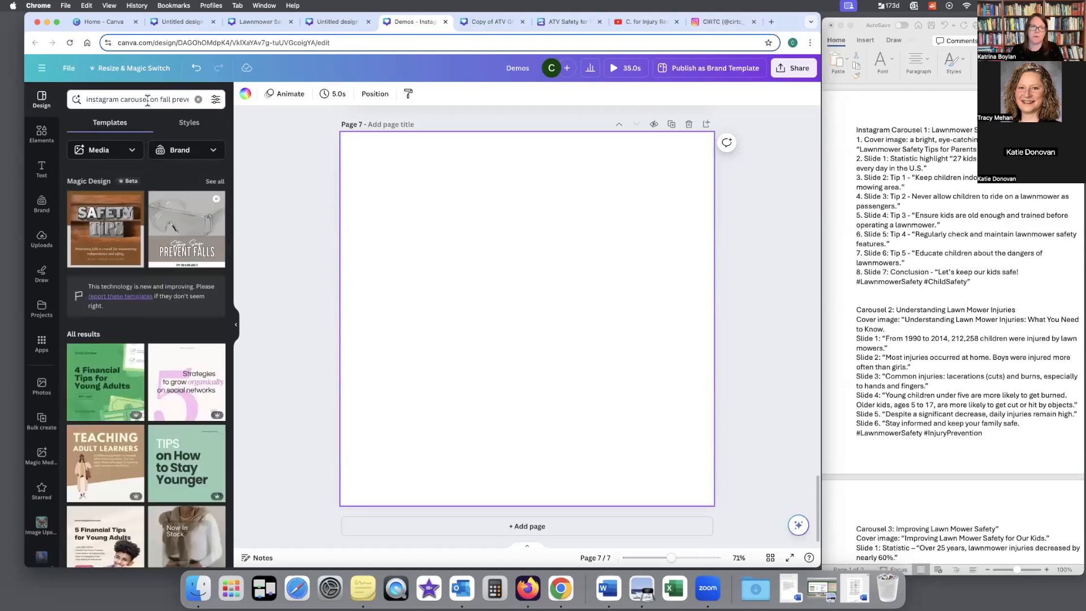
Step: Reword the template search as "instagram carousel on preventing falls in elderly adults" and run it
drag(159, 99, 195, 99)
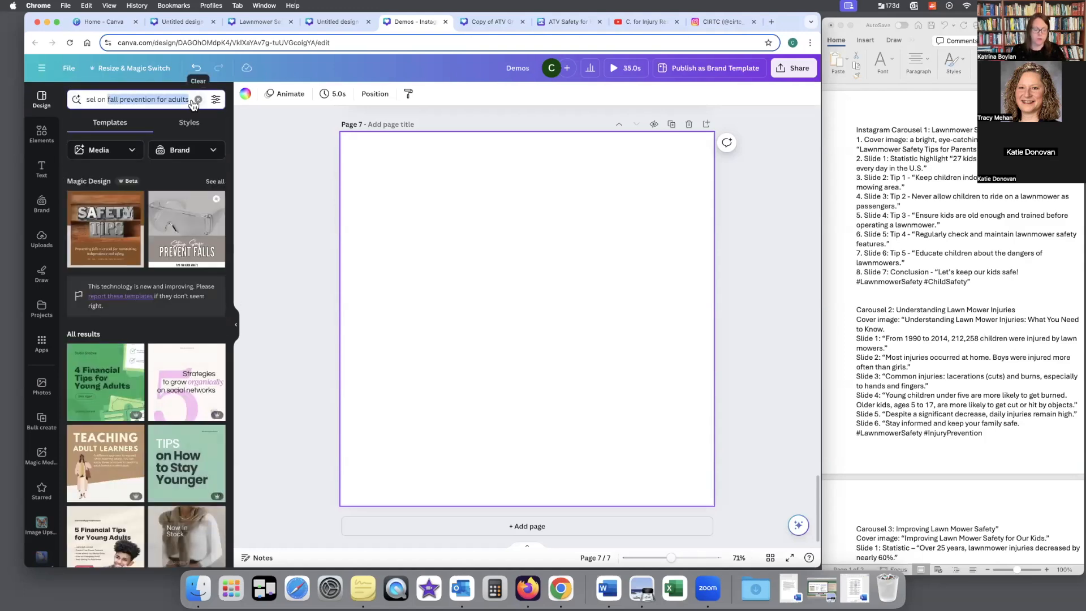
key(BackSpace)
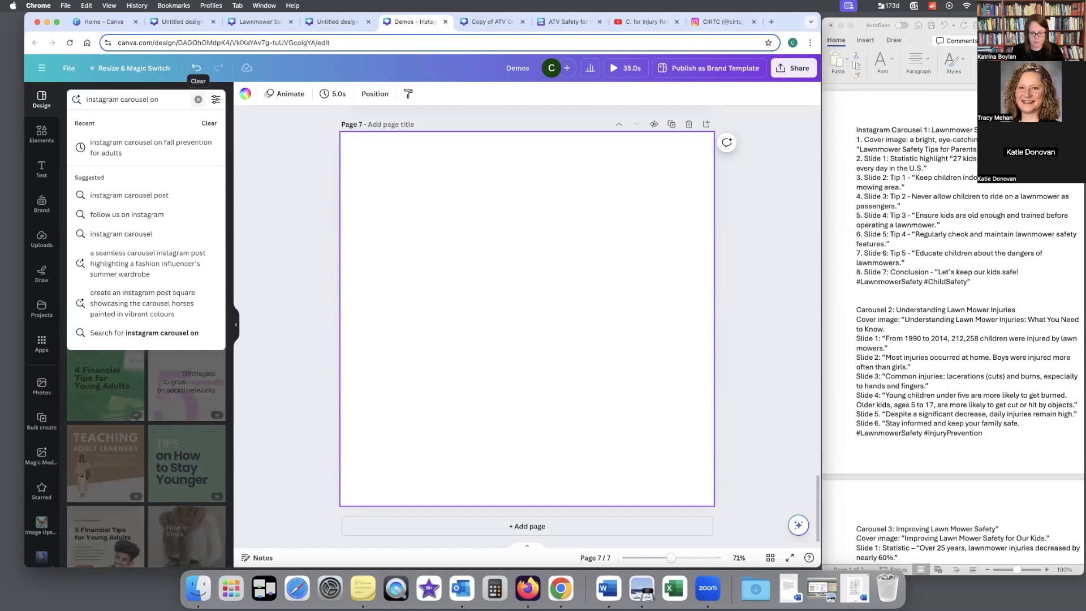
text(preventing)
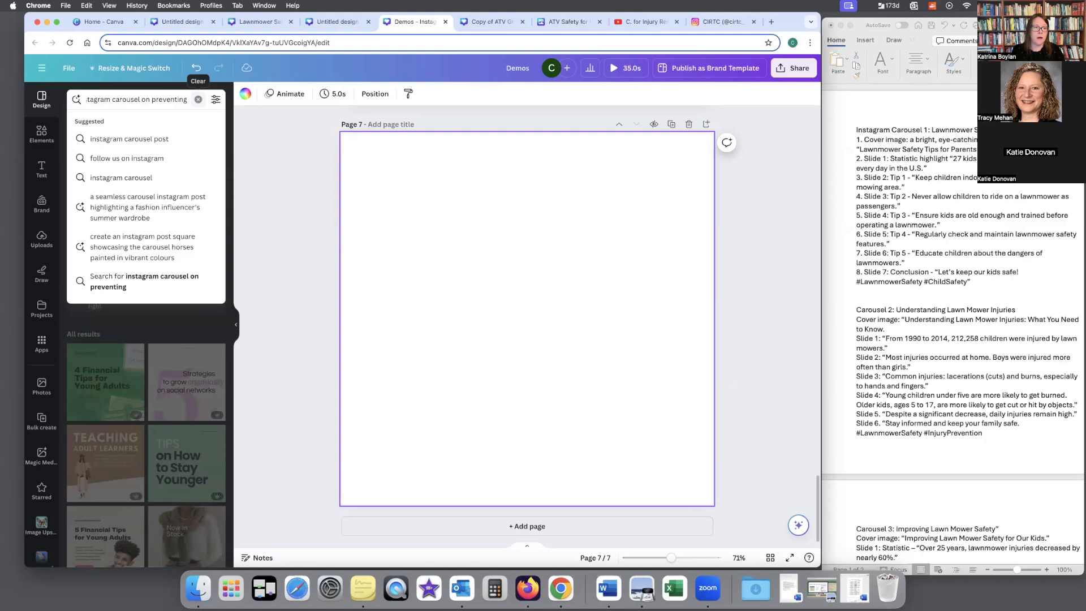
text( trips and)
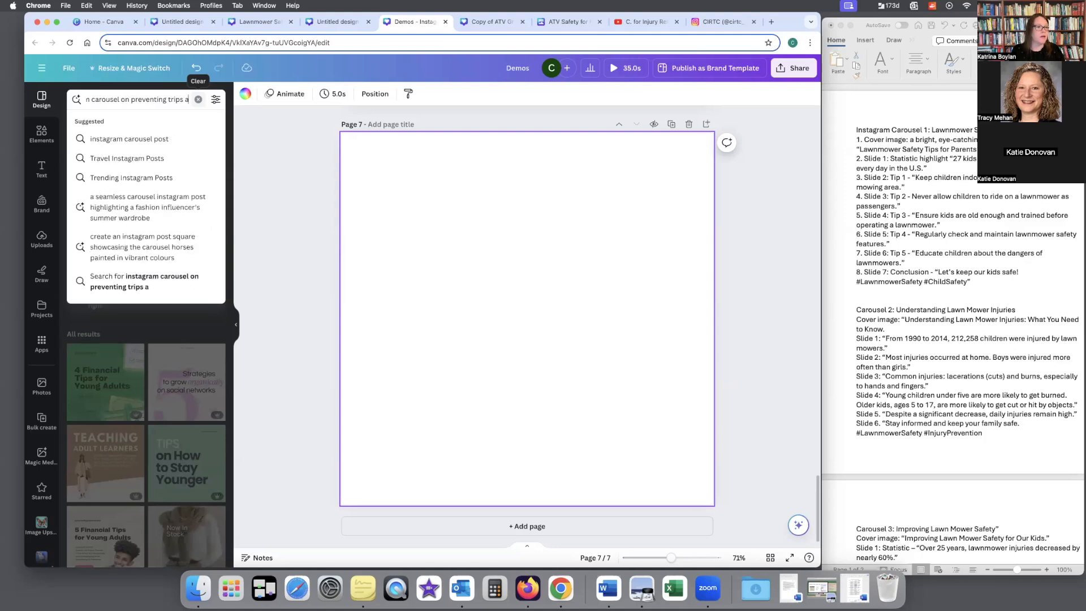
key(BackSpace)
key(BackSpace)
key(BackSpace)
key(BackSpace)
key(BackSpace)
key(BackSpace)
key(BackSpace)
key(BackSpace)
key(BackSpace)
key(BackSpace)
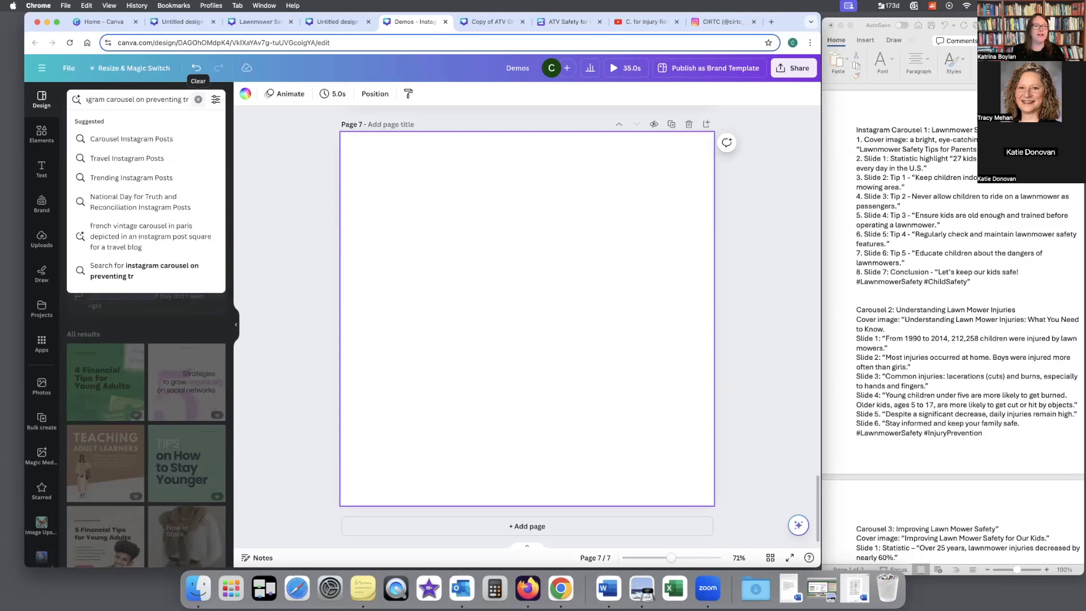
text(f)
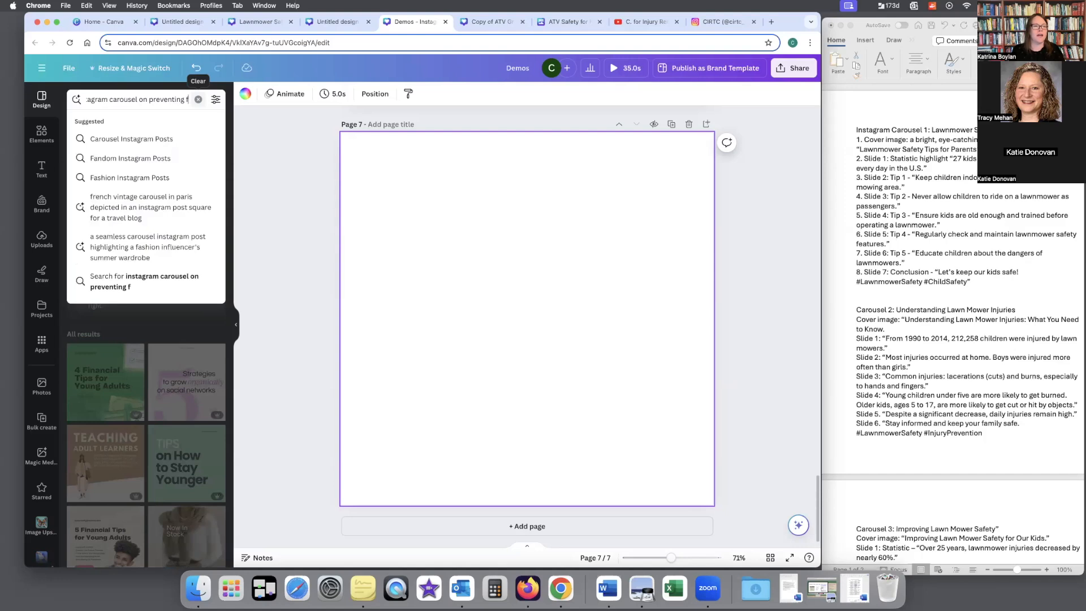
text(alls in)
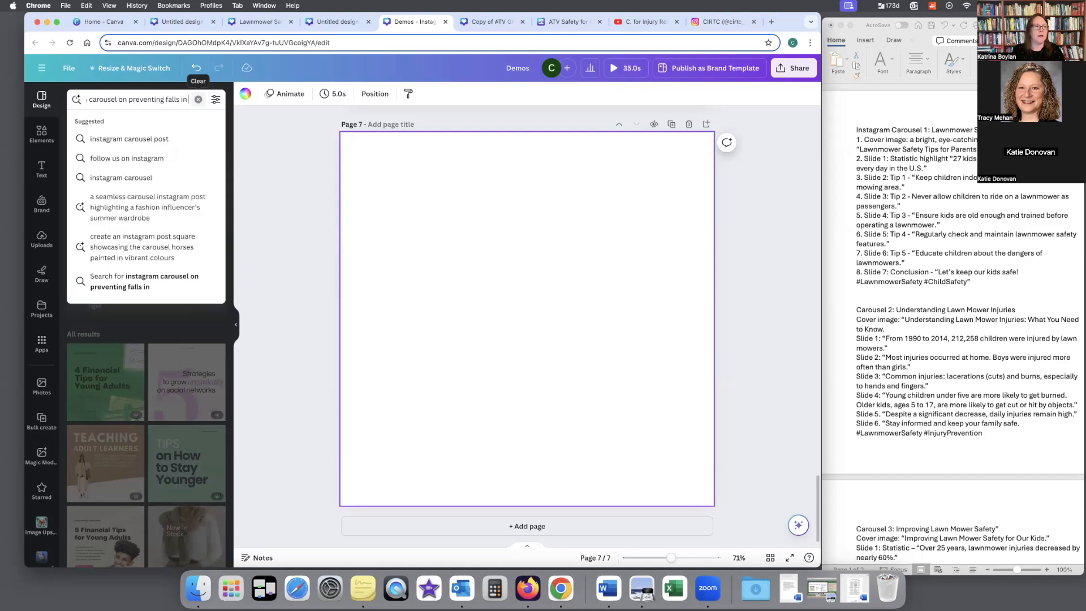
text( eleder)
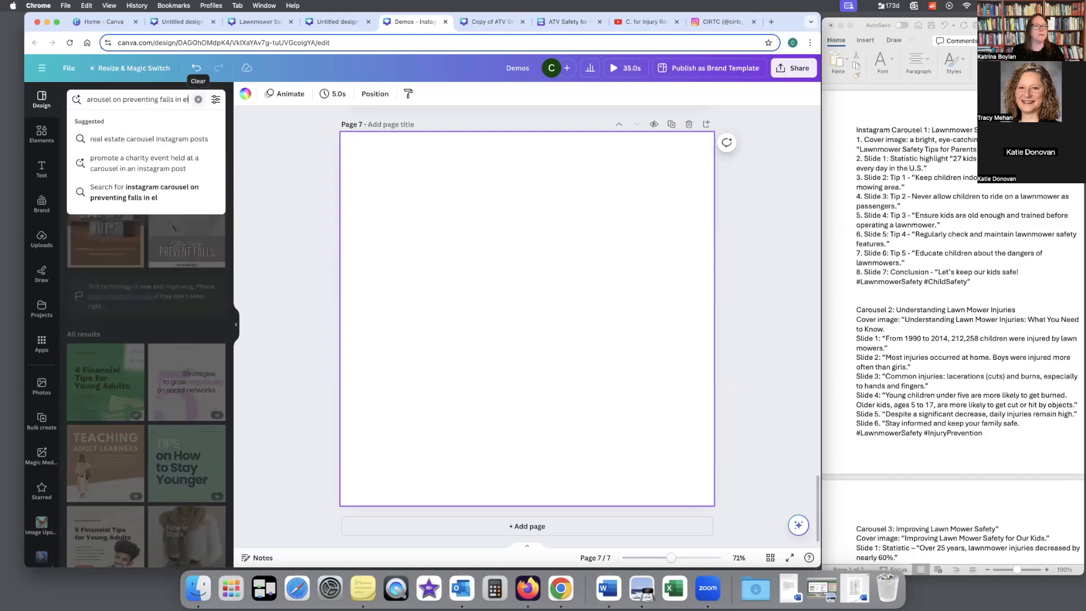
text(ly adults)
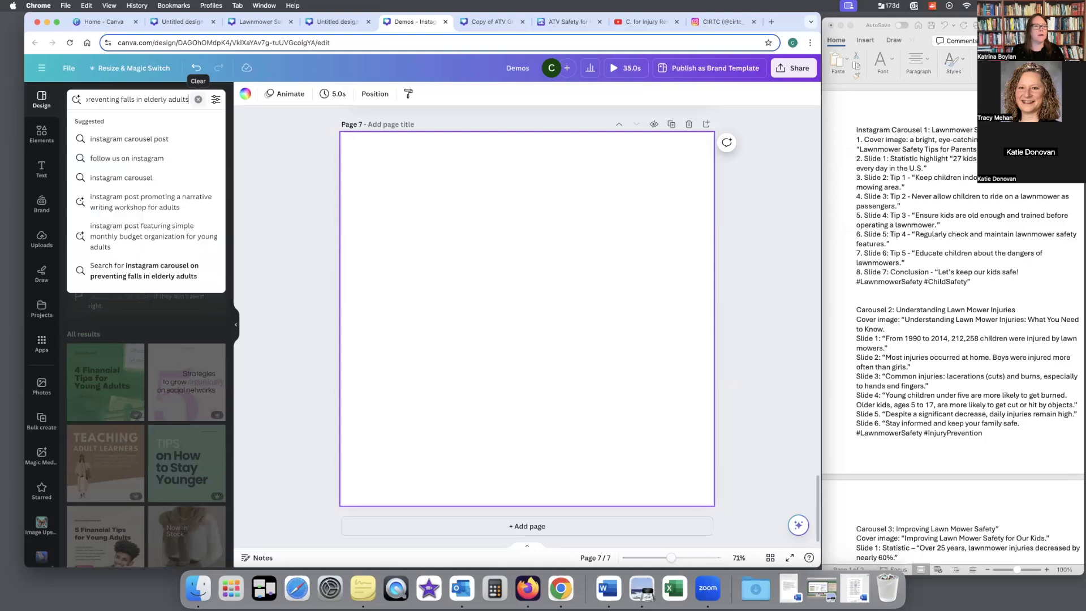
key(Return)
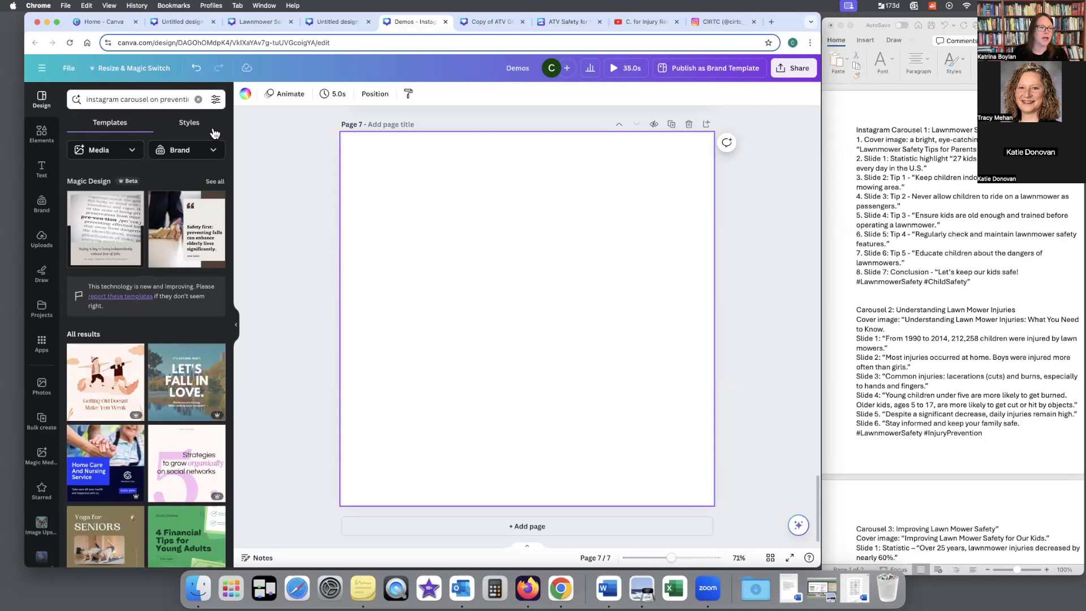
Step: View all Magic Design results for elderly falls, preview the pages of the dark "Fall Prevention" template, and return to the search
click(215, 181)
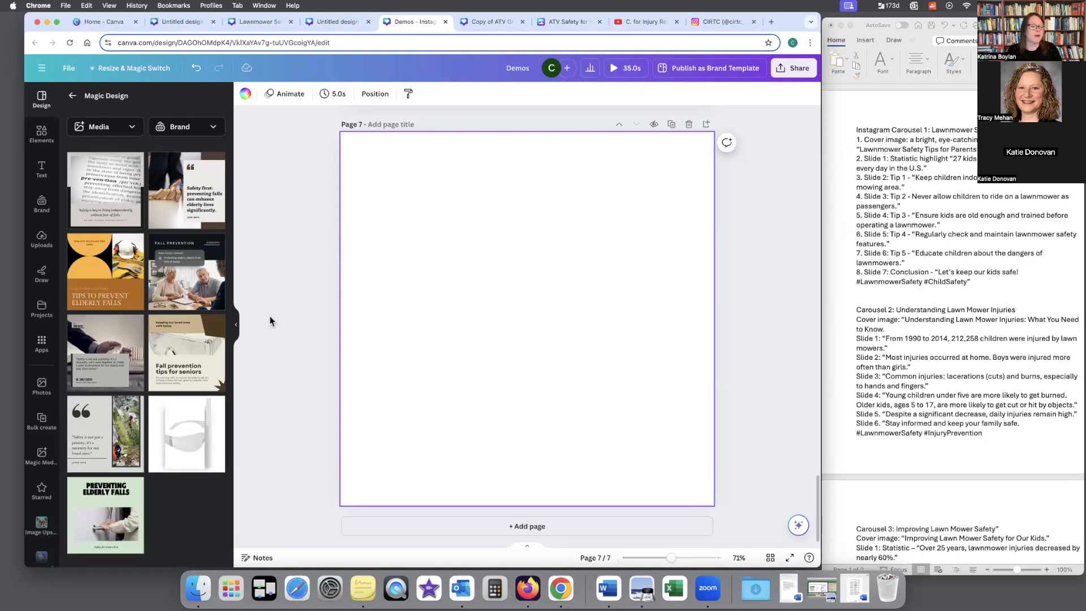
click(205, 280)
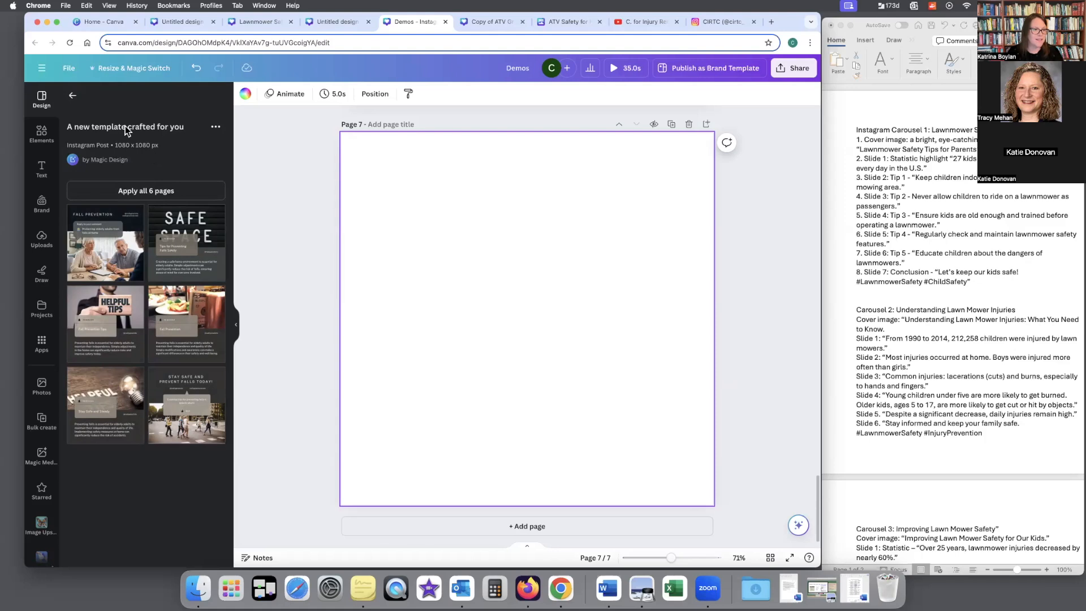
click(73, 96)
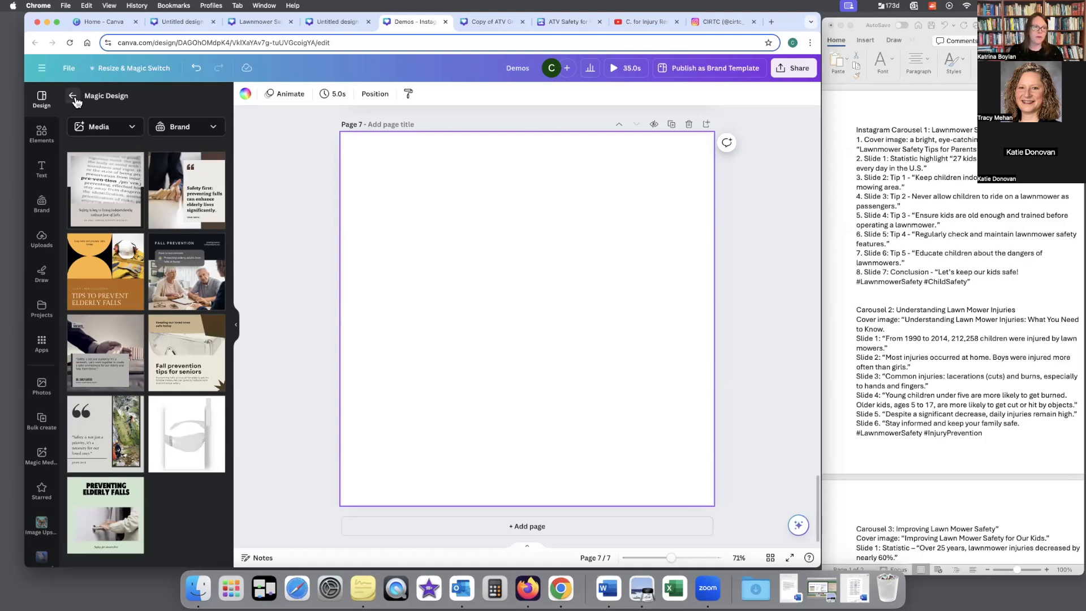
click(73, 96)
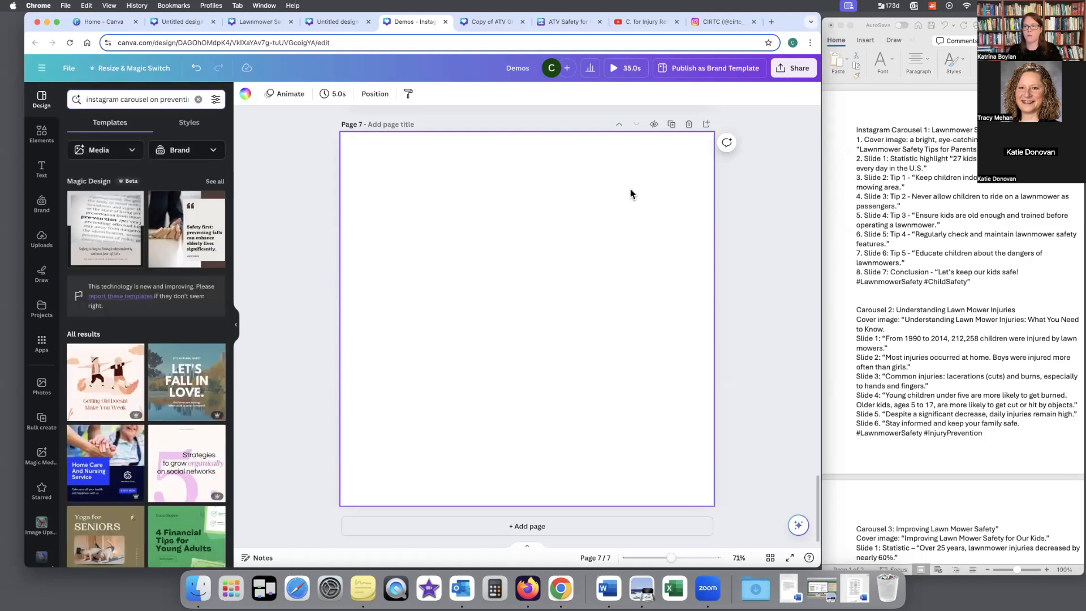
Step: Copy "Tip 2 - Never allow children to ride on a lawnmower as passengers." from the Word document and search Canva's templates with it
click(980, 186)
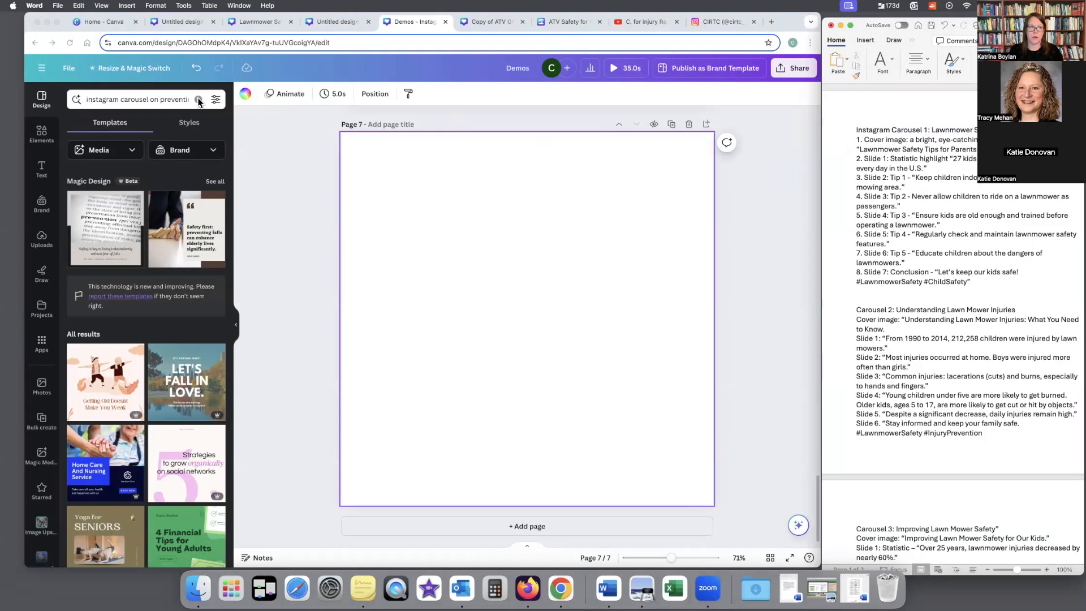
click(178, 99)
click(856, 177)
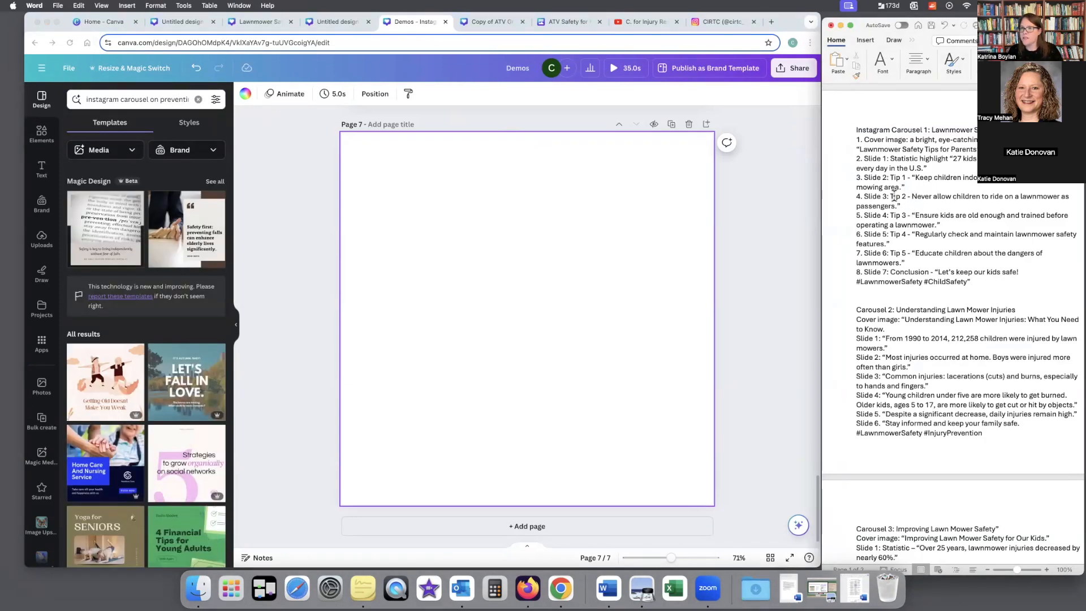
drag(890, 196, 911, 207)
key(super+c)
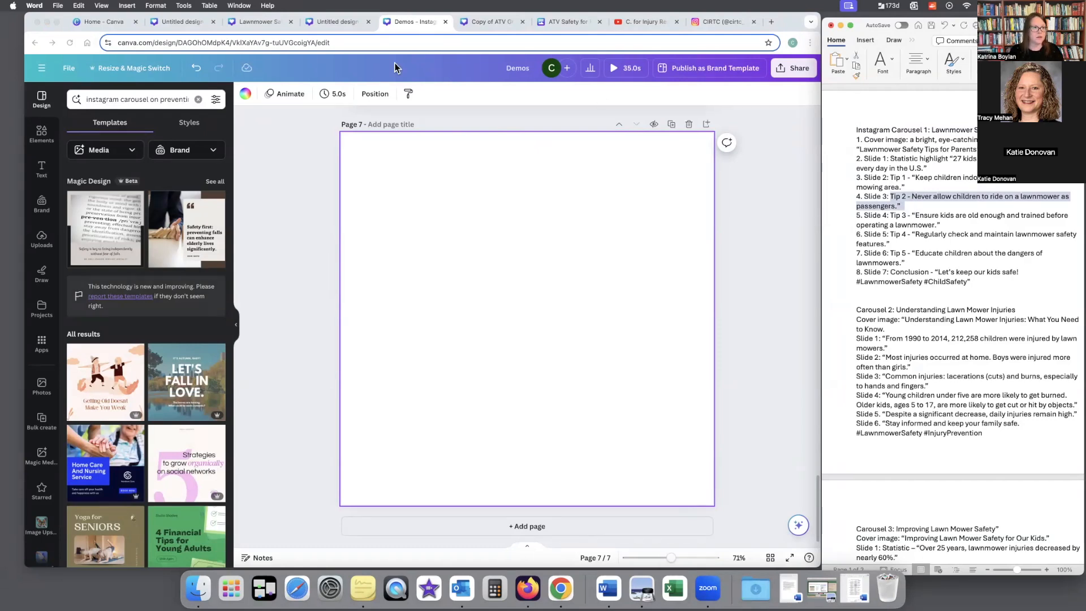
click(205, 104)
click(198, 99)
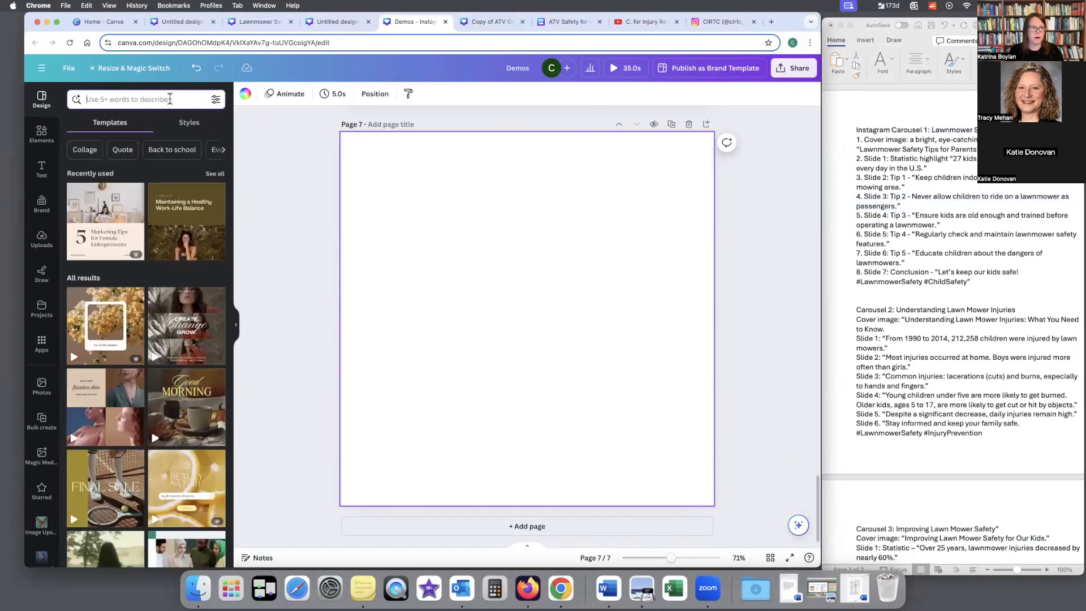
key(super+v)
key(Return)
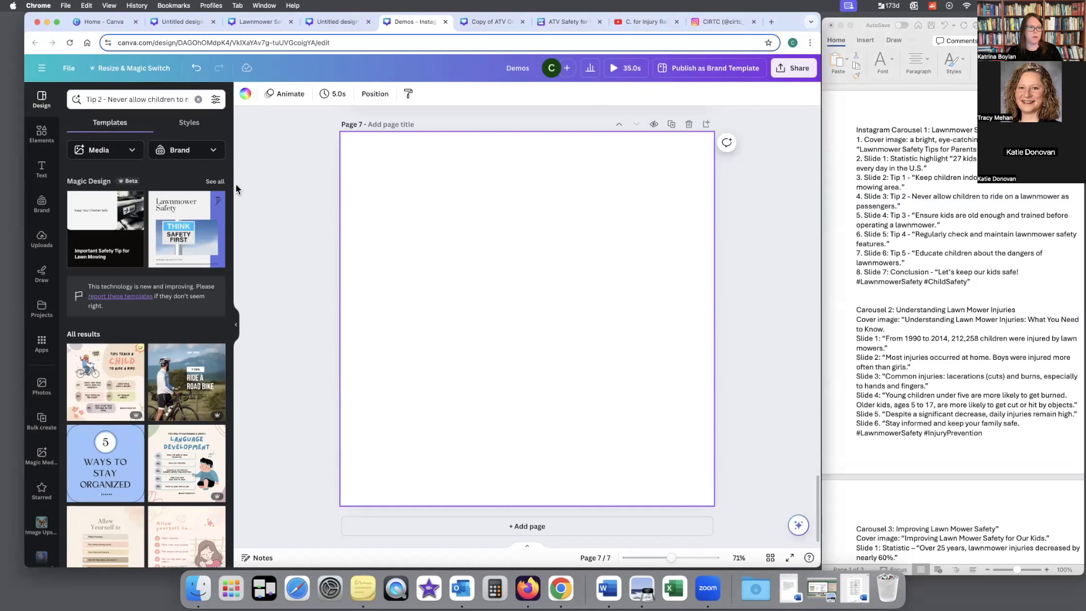
Step: View all Magic Design results for the lawnmower tip and open the quote template with the orange traffic cone
click(212, 181)
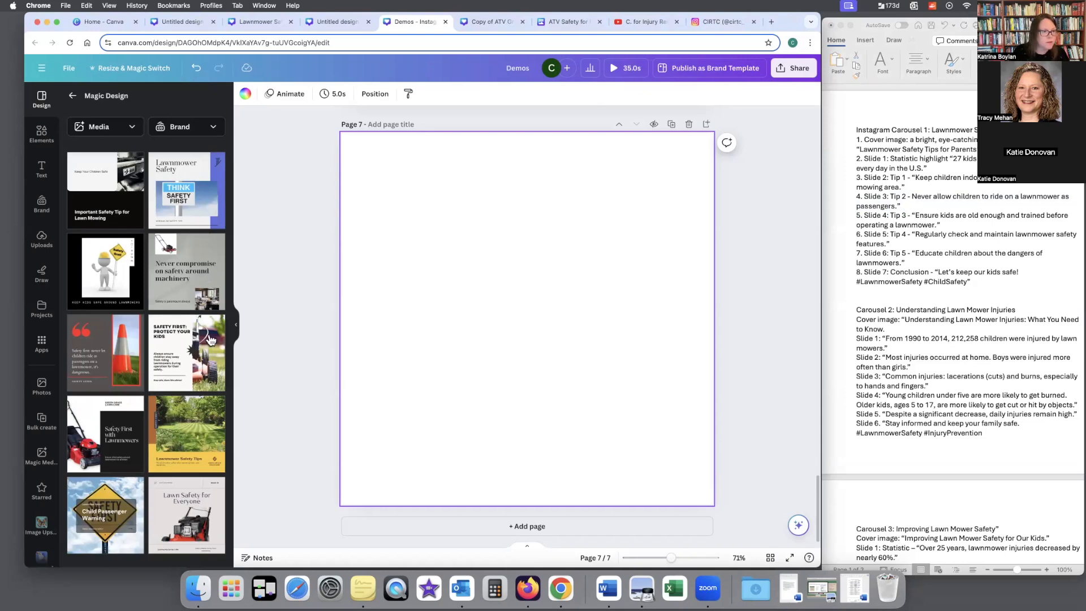
click(110, 346)
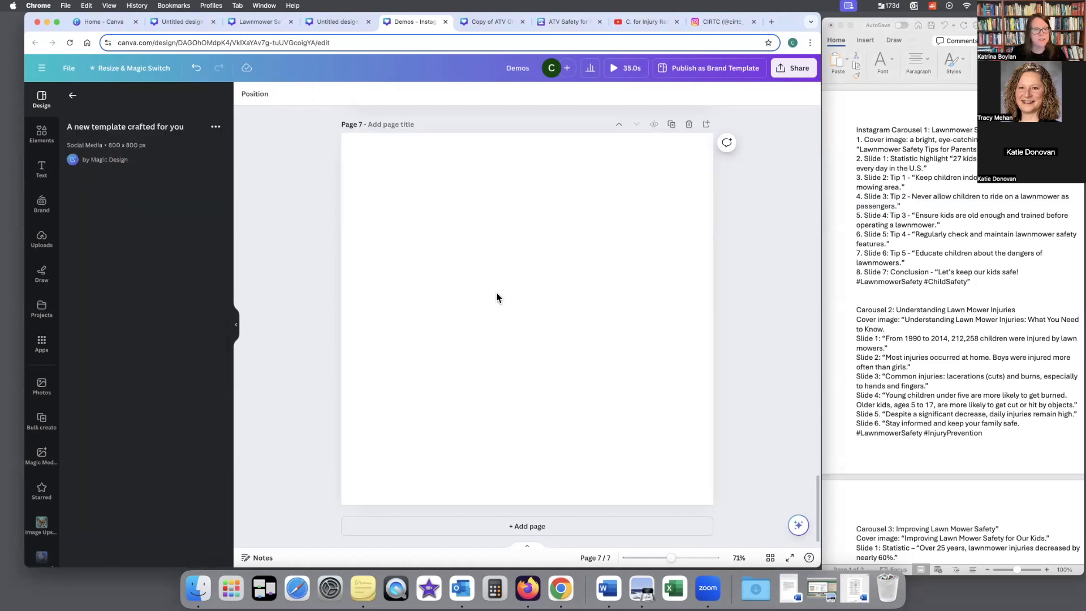